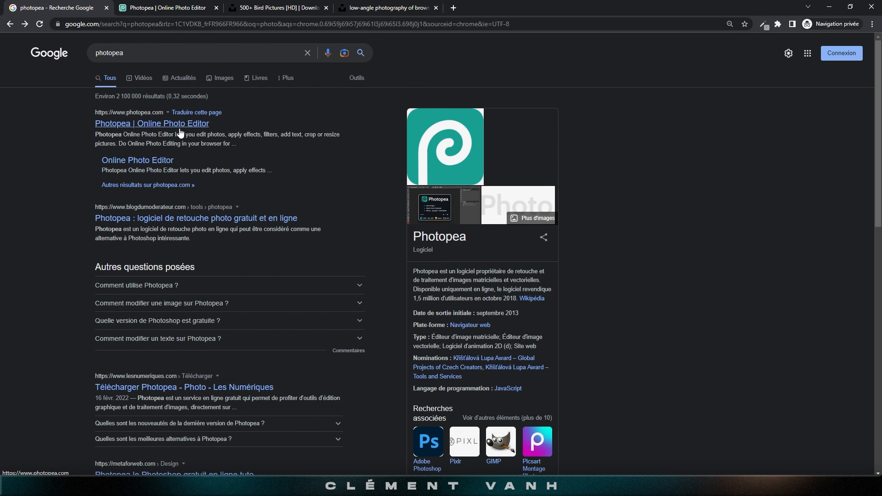
Open the Photopea website from the search results and look through its PSD template gallery before closing it
left_click(145, 124)
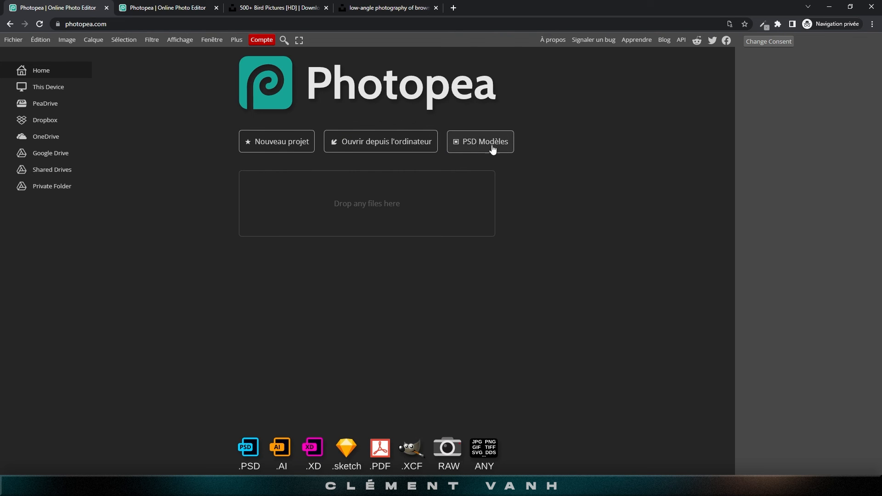
left_click(473, 143)
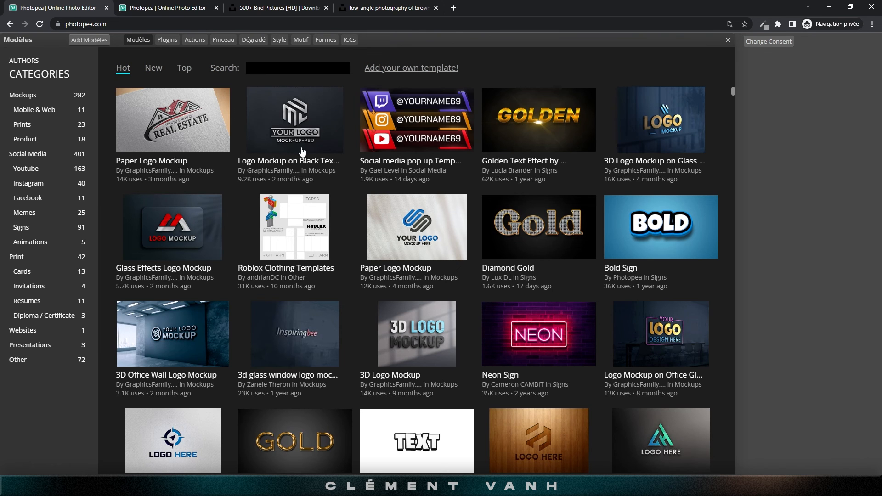
scroll(568, 305, "down", 2)
key("Escape")
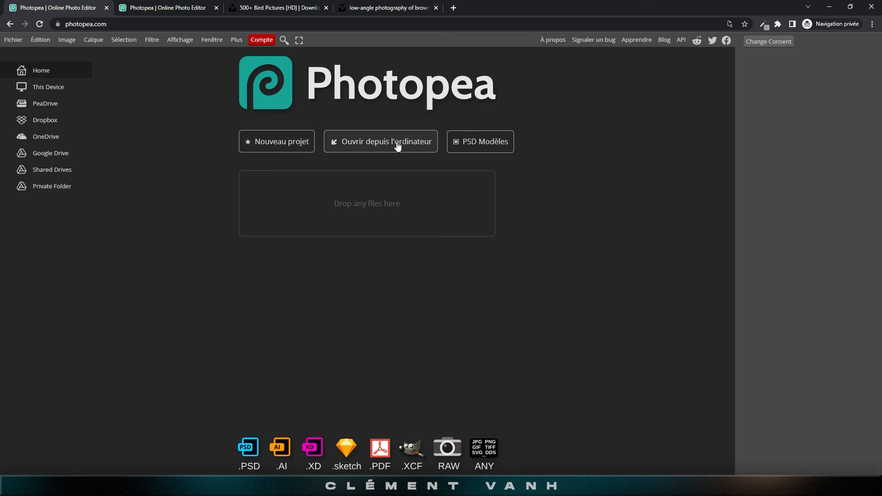
Open test.psd from the tuto folder on the computer in Photopea
left_click(379, 148)
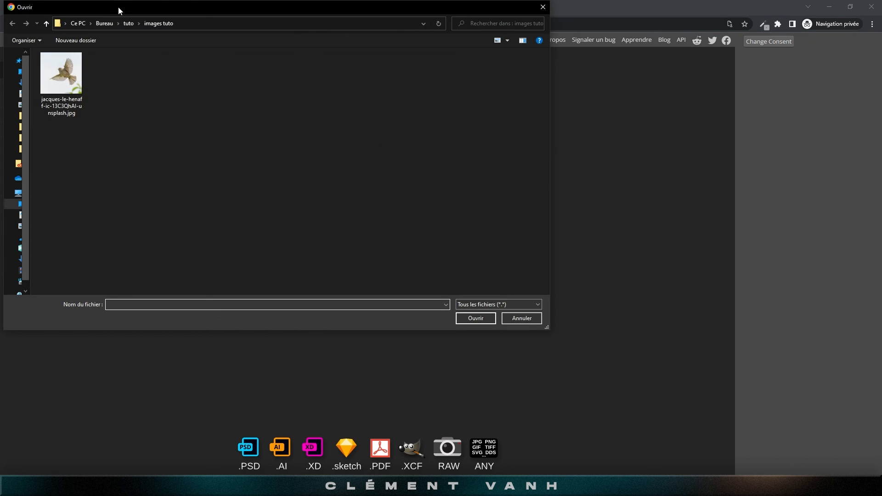
left_click(128, 24)
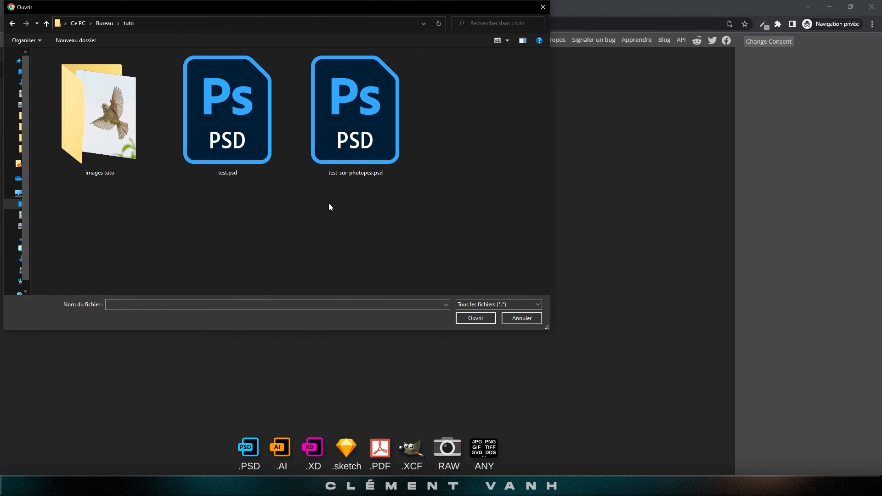
left_click_drag(272, 7, 342, 38)
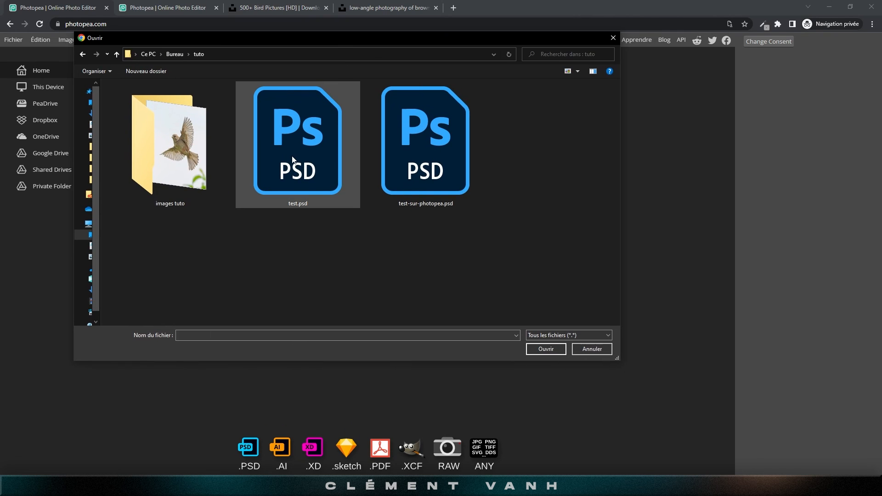
double_click(292, 158)
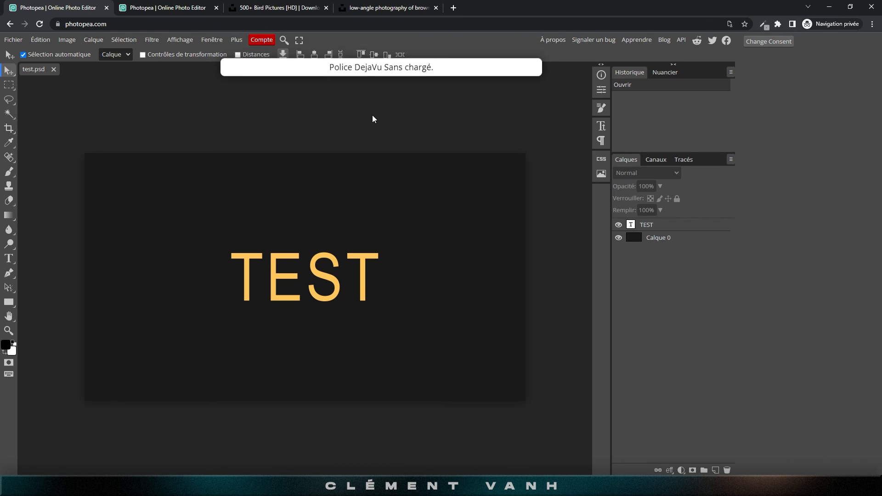
mouse_move(311, 271)
left_mouse_down()
mouse_move(321, 310)
mouse_move(291, 270)
mouse_move(326, 275)
left_mouse_up()
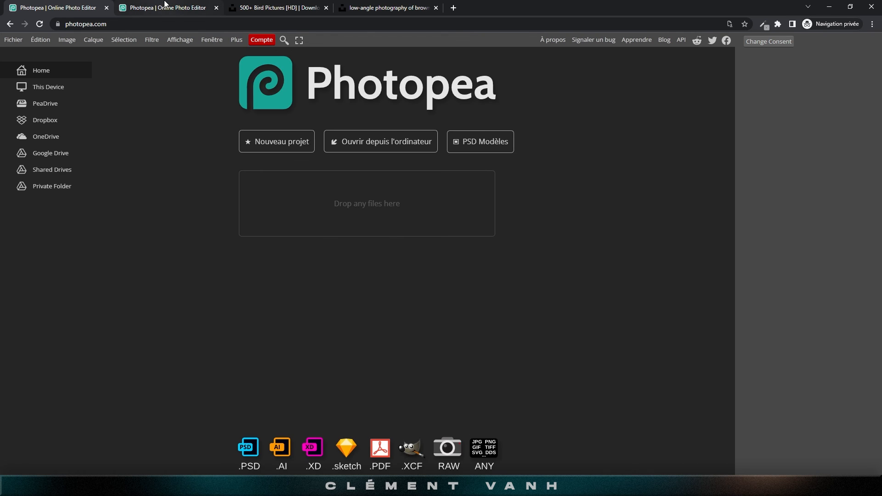
Switch to Photoshop, open test-sur-photopea.psd from the tuto folder and expand its layer group to check the text layers
left_click(165, 8)
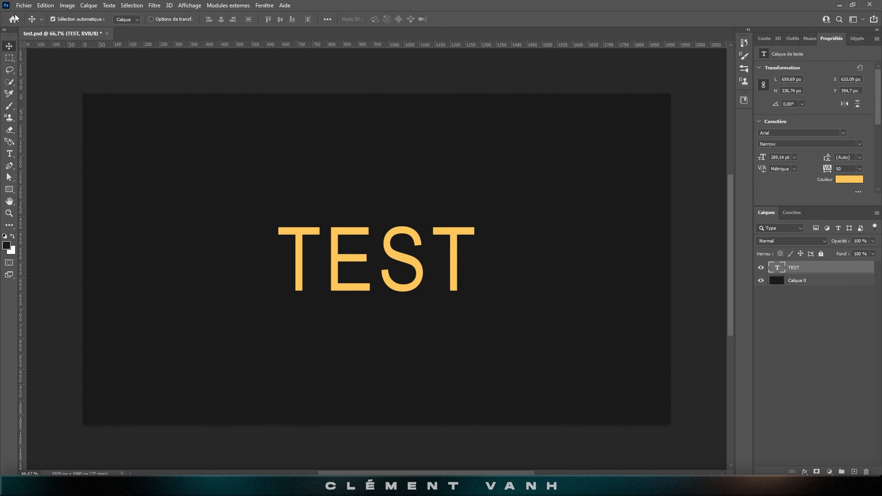
left_click(23, 6)
left_click(46, 24)
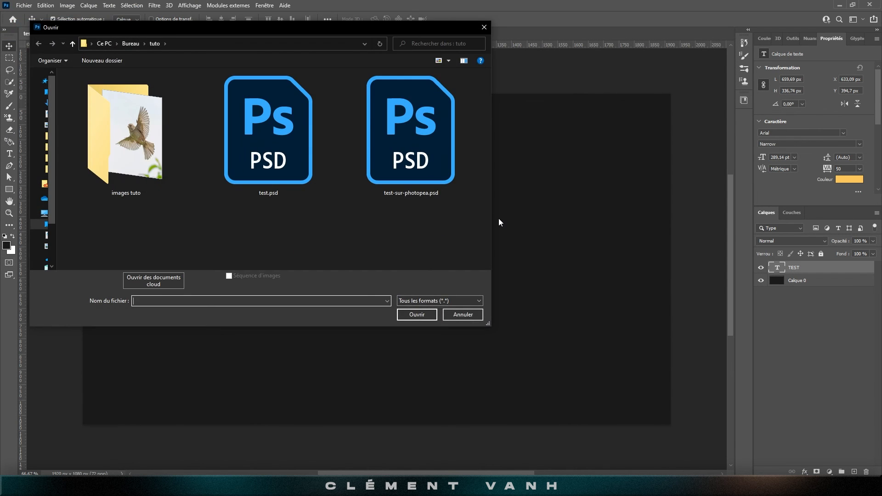
double_click(415, 172)
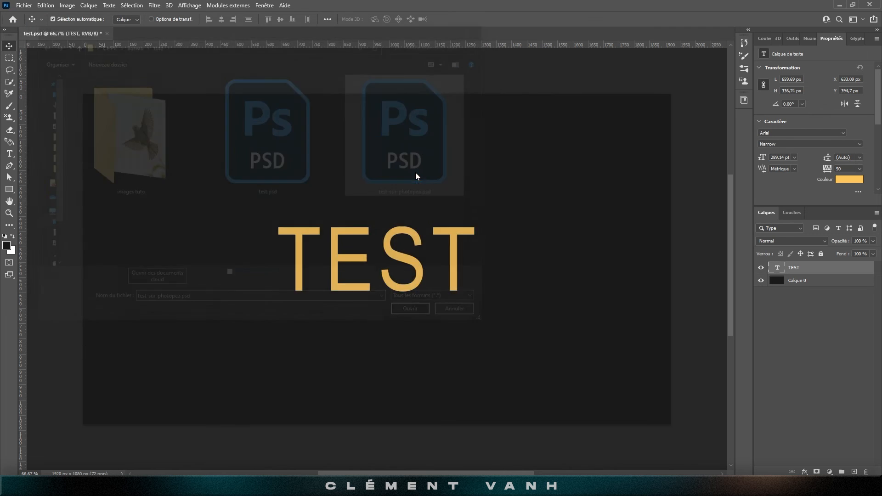
left_click(784, 304)
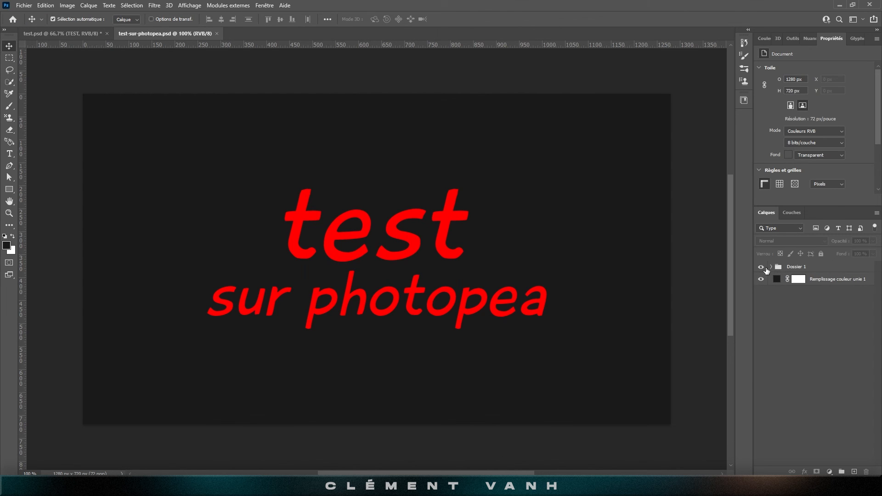
left_click_drag(445, 252, 428, 242)
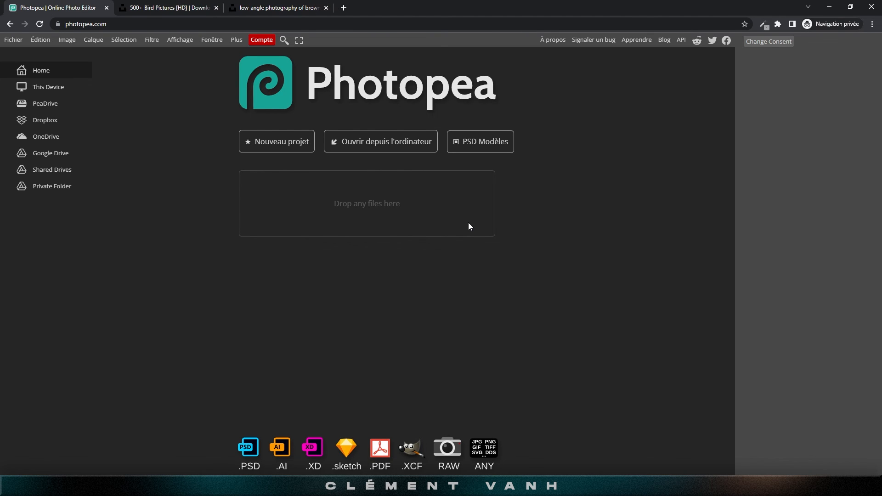
Start a new project in Photopea and give it the custom background colour #1b1b1b
left_click(272, 145)
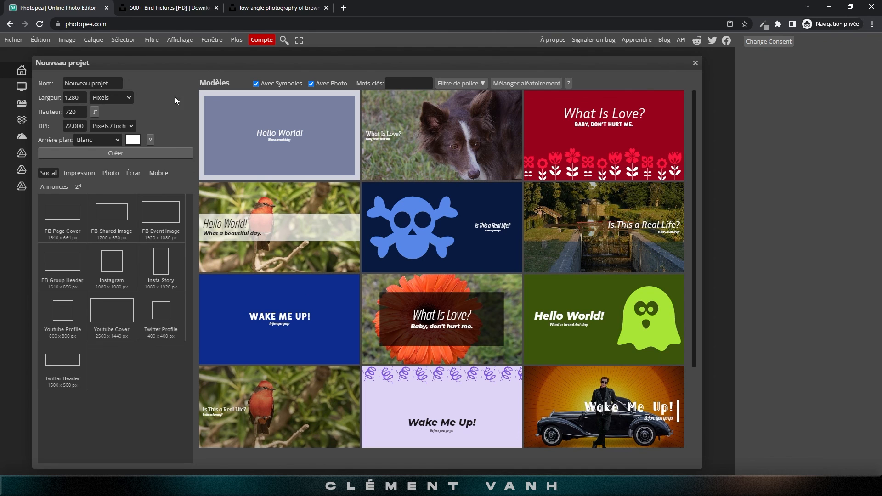
left_click(82, 98)
left_click(133, 143)
left_click_drag(91, 197, 32, 227)
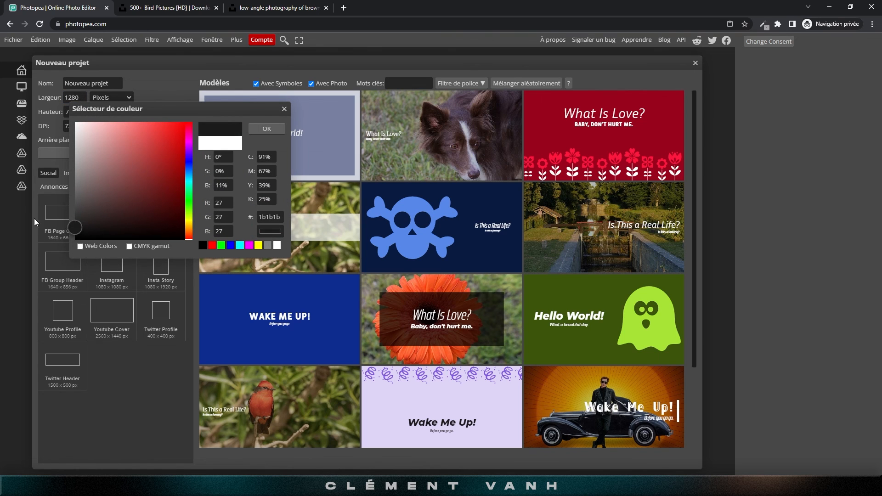
left_click(279, 131)
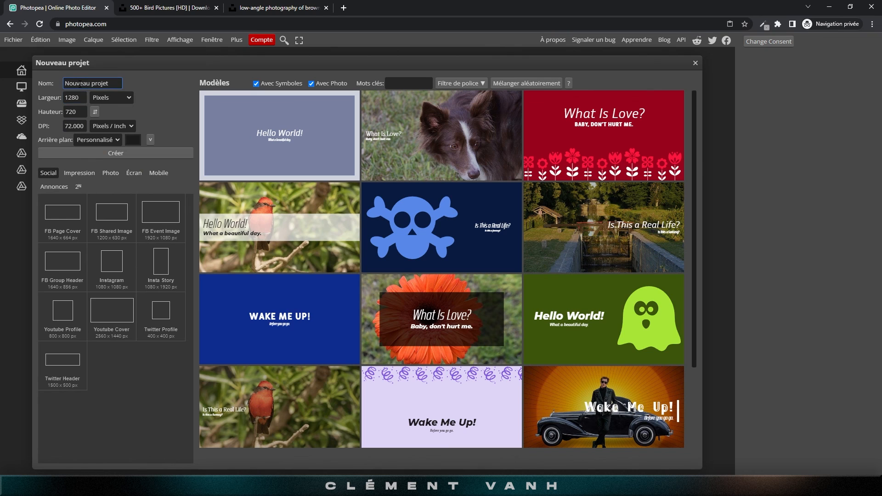
Check the name, unit, resolution and background options and create the 1280 × 720 pixel project at 72 pixels/inch
left_click_drag(114, 85, 66, 101)
left_click(110, 98)
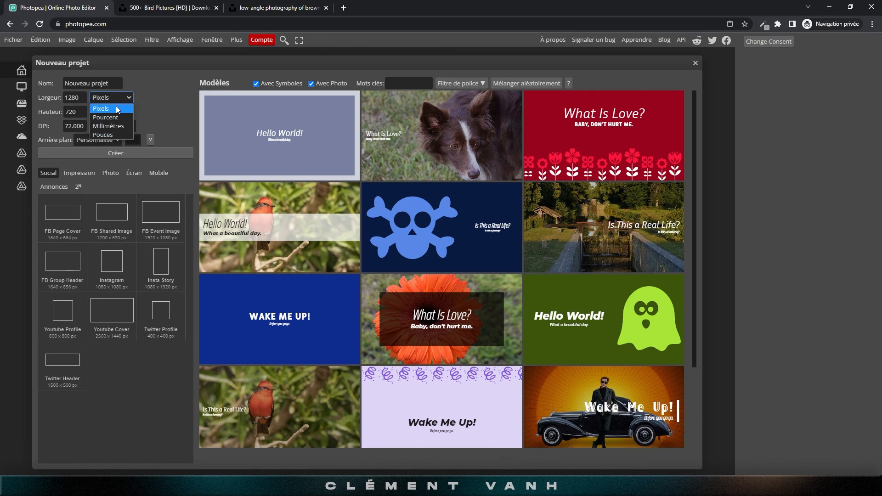
left_click(160, 100)
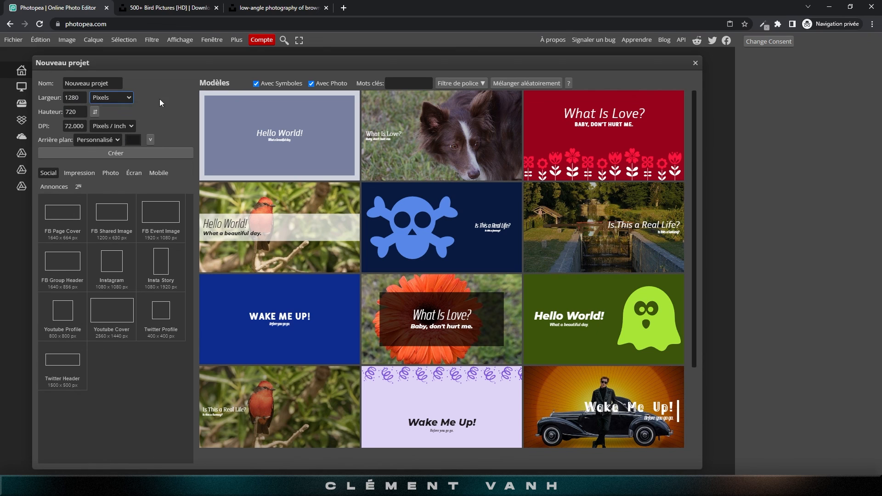
left_click(73, 125)
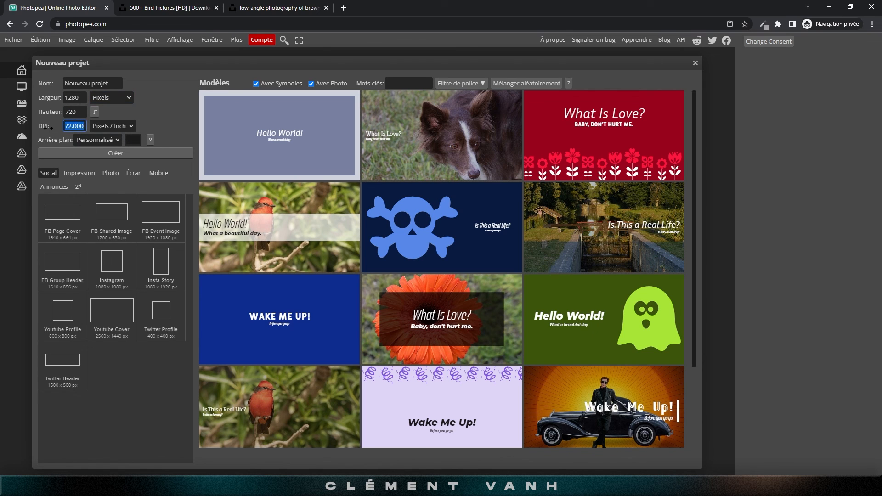
left_click(126, 128)
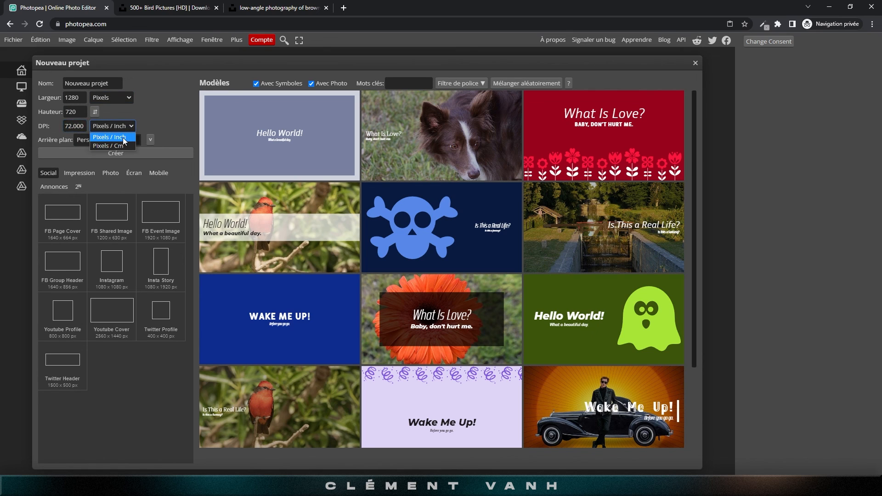
left_click(144, 111)
left_click(81, 126)
left_click(102, 141)
left_click(106, 140)
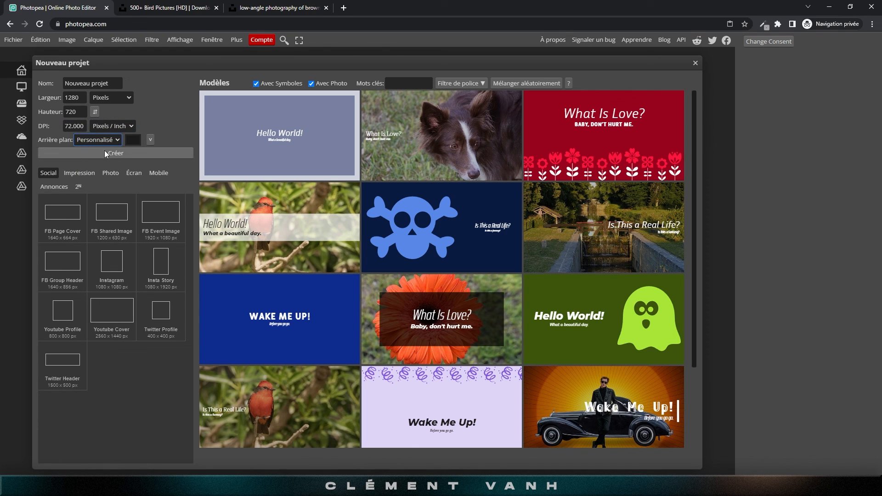
left_click(104, 153)
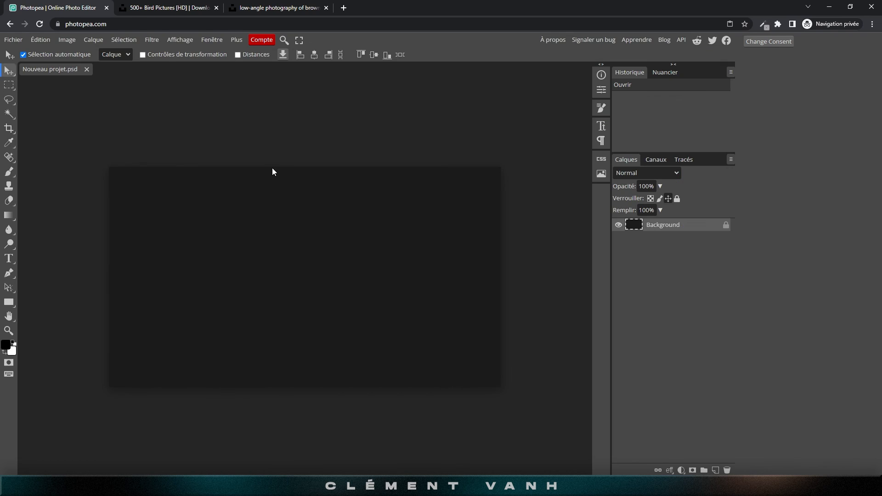
Accept the Background layer's default layer style and unlock the layer
mouse_move(671, 225)
left_mouse_down()
mouse_move(662, 243)
mouse_move(676, 227)
left_mouse_up()
double_click(717, 228)
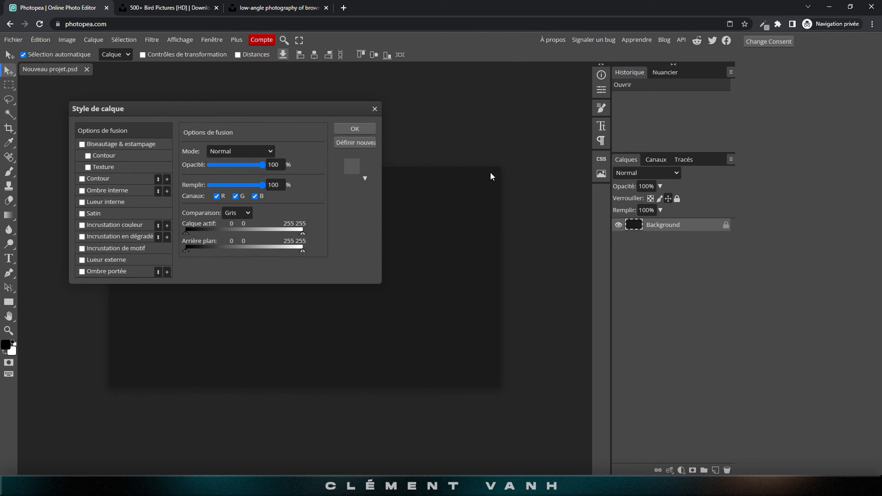
left_click(351, 130)
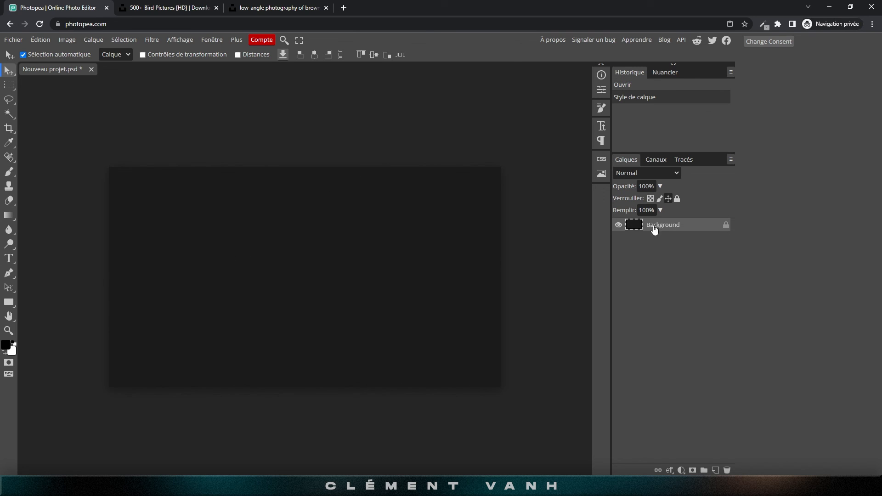
left_click(725, 226)
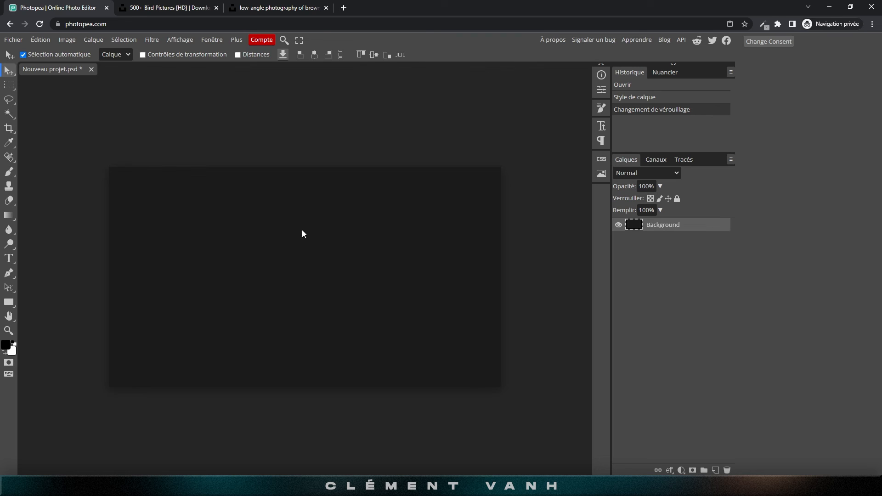
left_click_drag(230, 230, 252, 222)
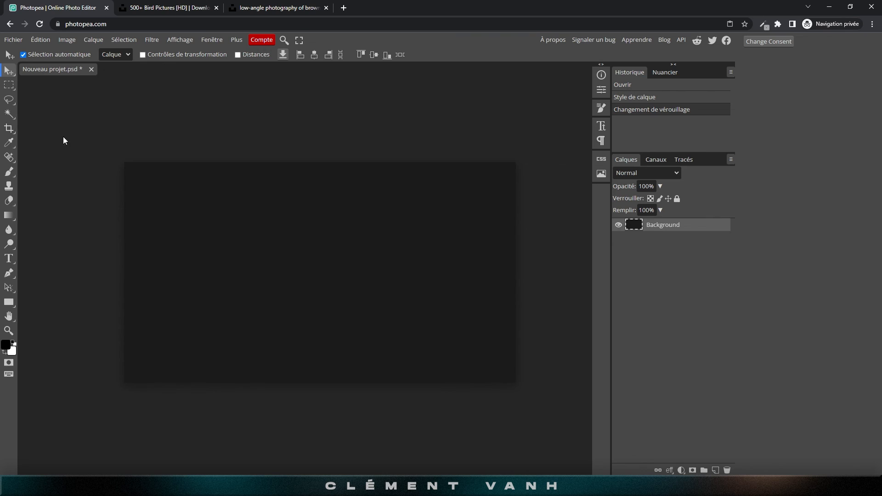
left_click_drag(228, 172, 244, 169)
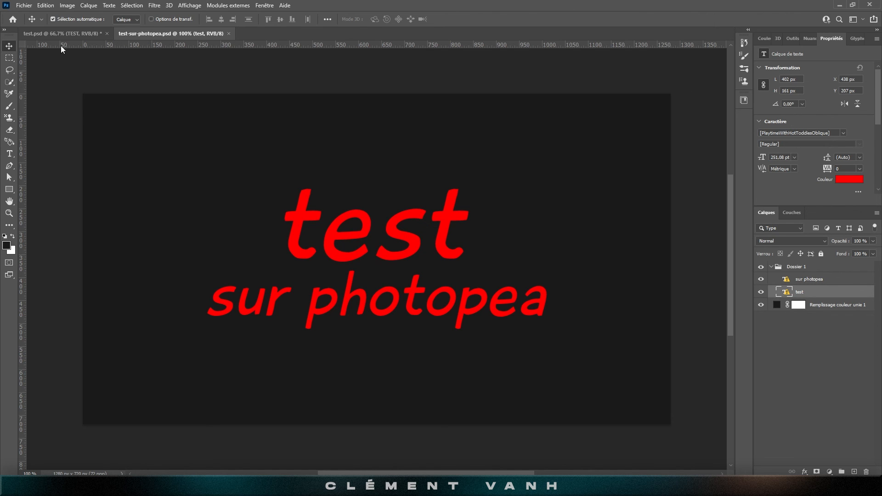
left_click_drag(368, 43, 410, 39)
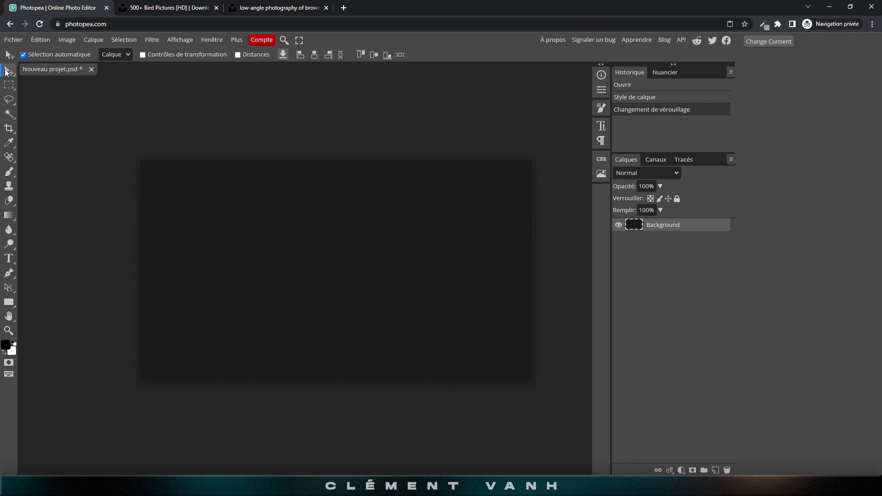
Try moving the Background layer and undo the move; select the whole canvas and deselect it
left_click_drag(239, 202, 321, 247)
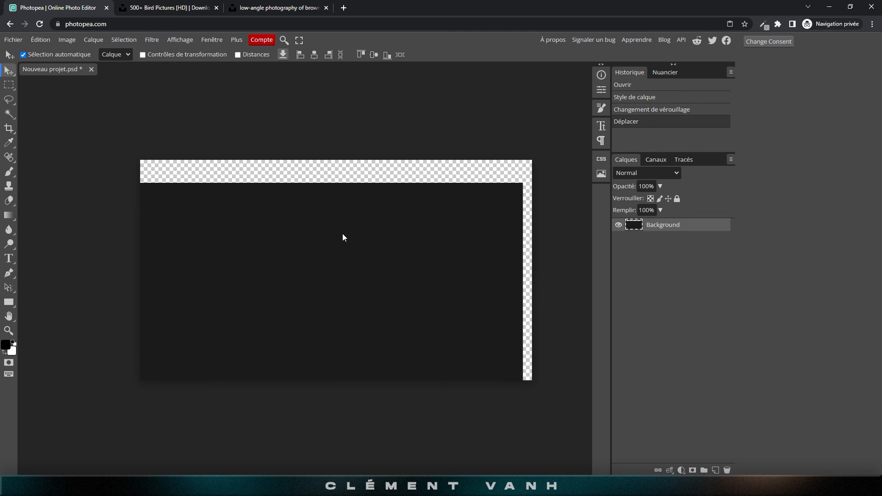
key("ctrl+z")
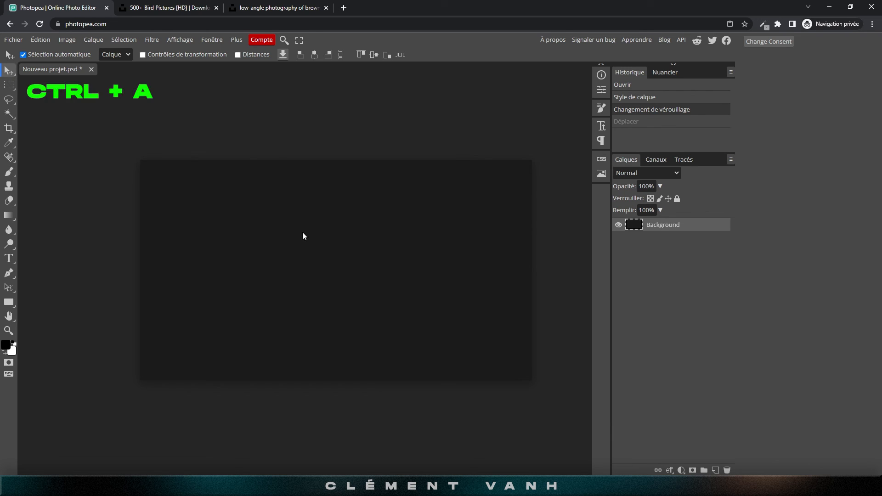
key("ctrl+a")
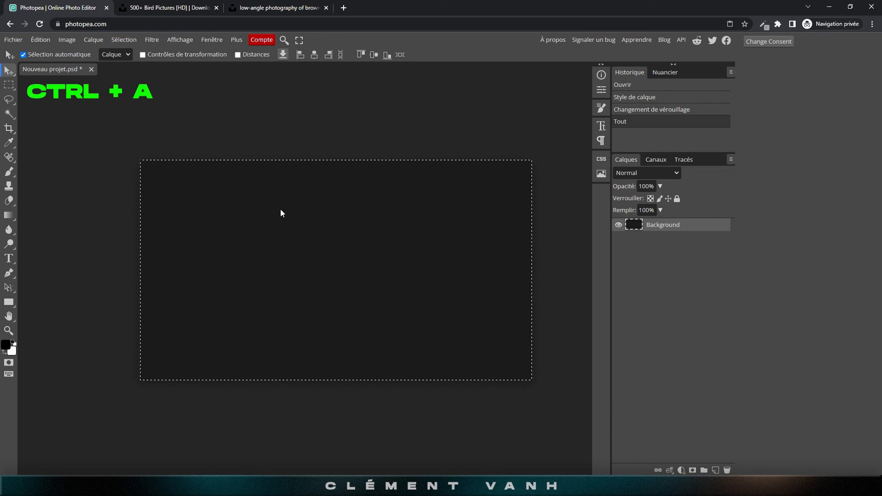
key("ctrl+d")
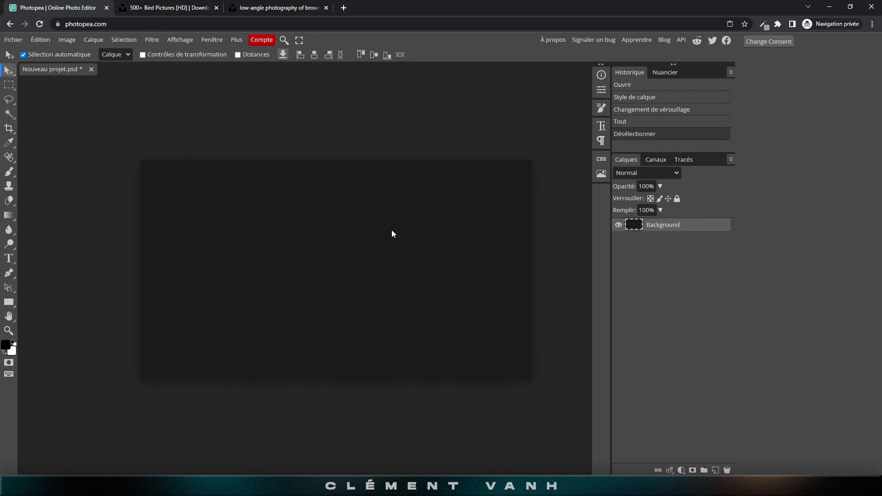
Display the rulers, add a horizontal guide about 300 px below the canvas's upper edge, and hide the guides
key("ctrl+r")
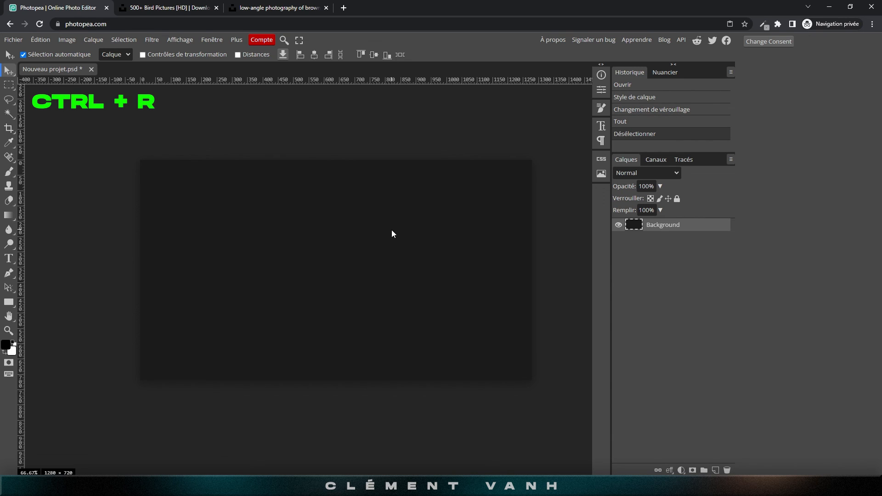
left_click_drag(296, 82, 330, 251)
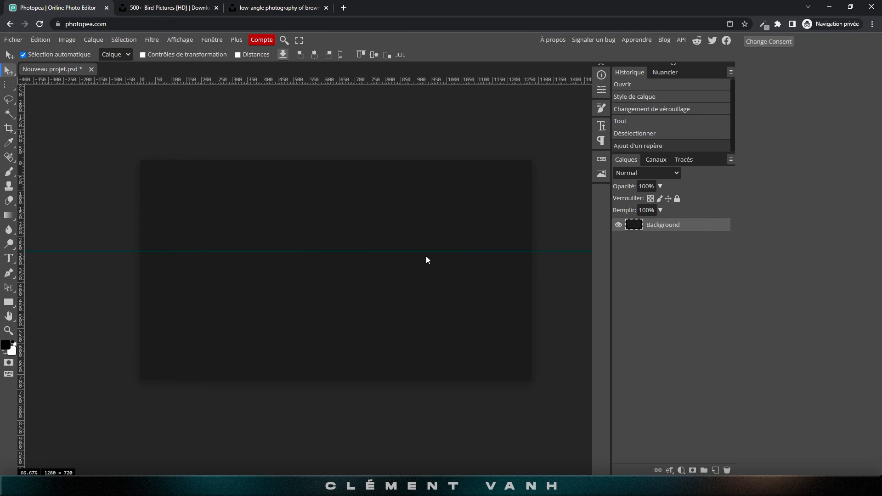
key("ctrl+h")
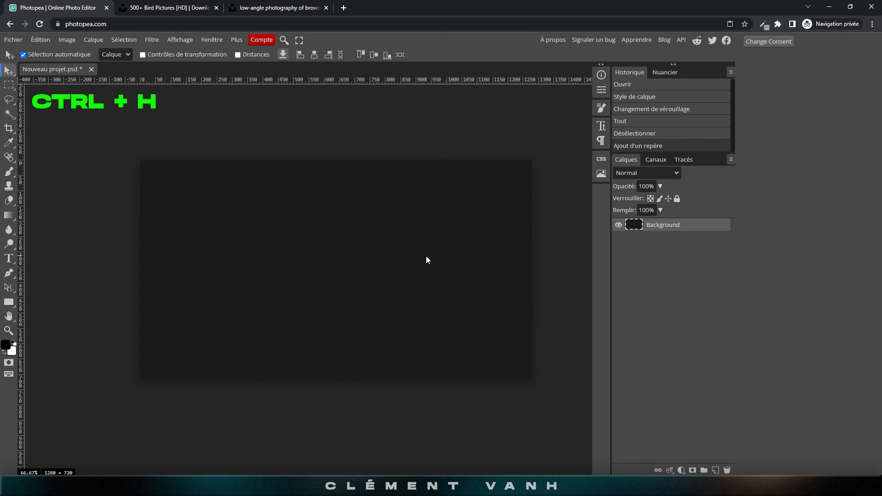
Show the guides and hide the rulers, then try moving the Background layer and undo the move
key("ctrl+h")
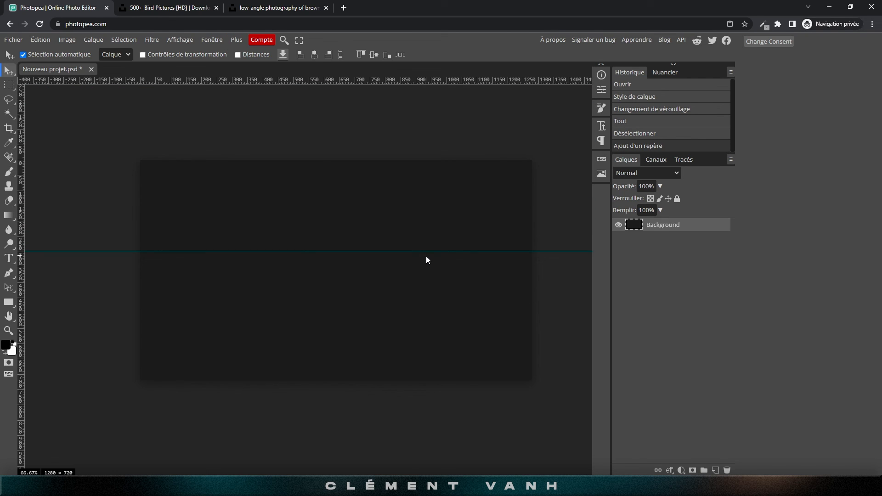
key("ctrl+r")
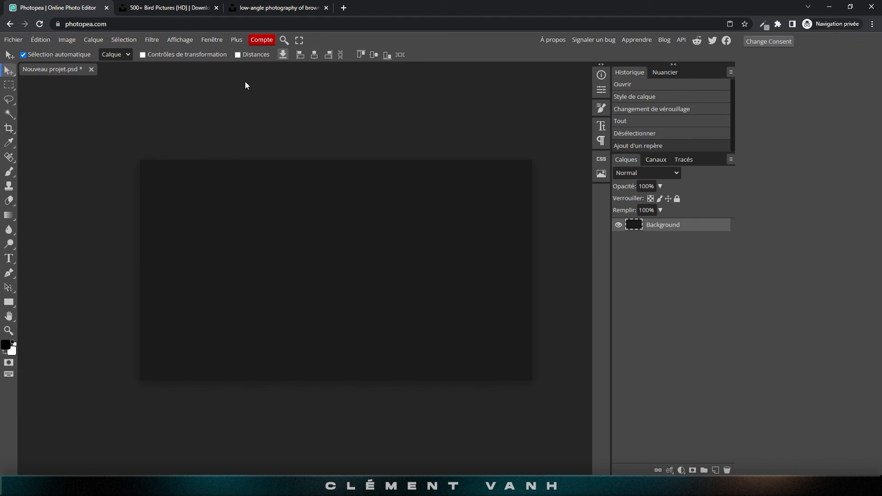
left_click_drag(534, 254, 514, 279)
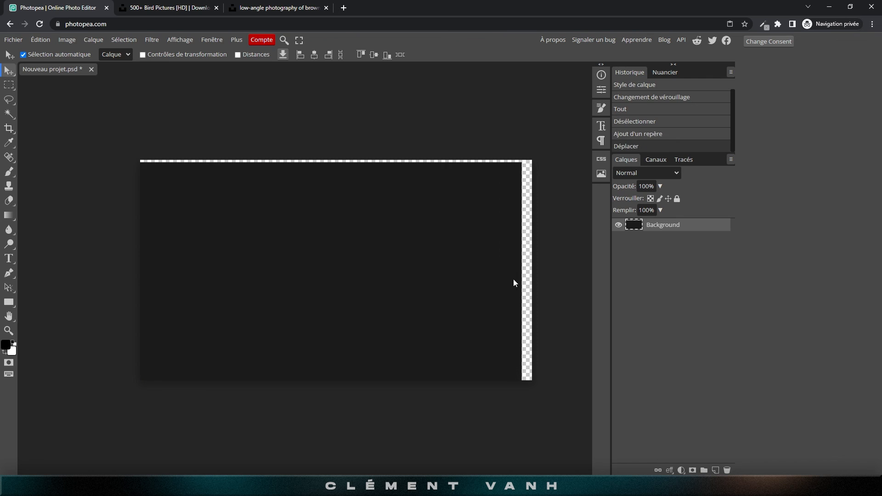
key("ctrl+z")
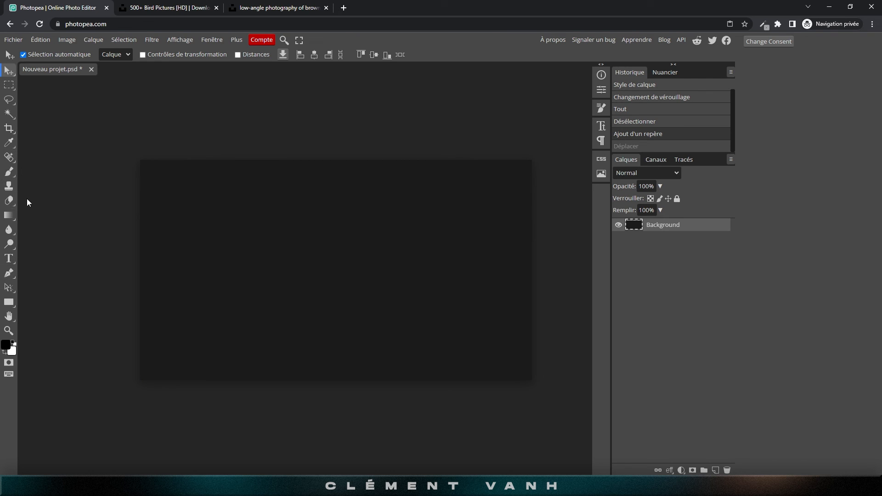
Try placing an empty text layer on the canvas, undo it and return to the Move tool
key("t")
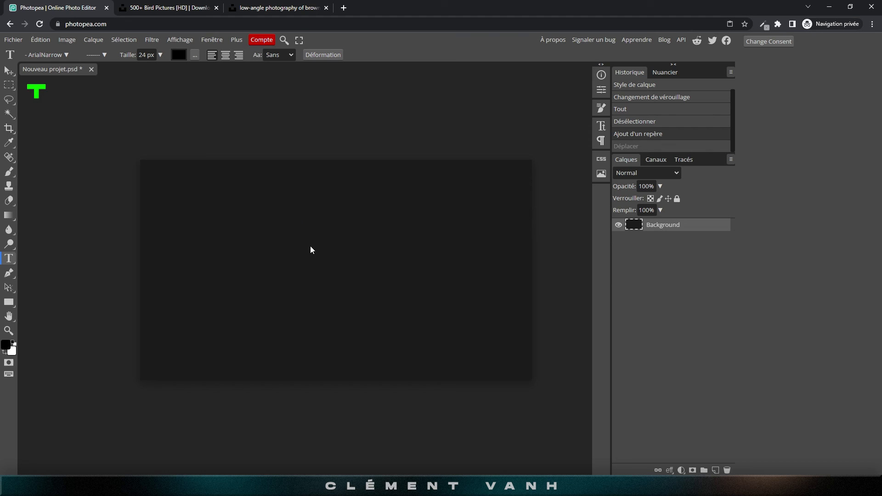
left_click(311, 261)
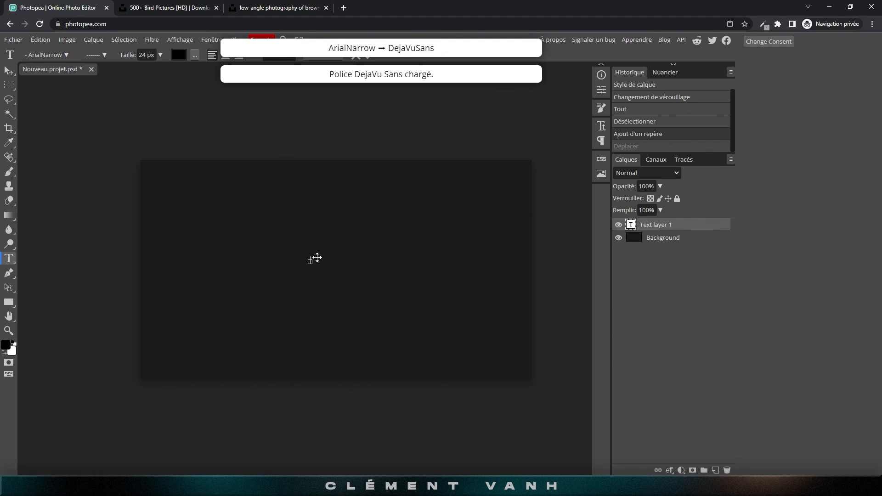
key("ctrl+z")
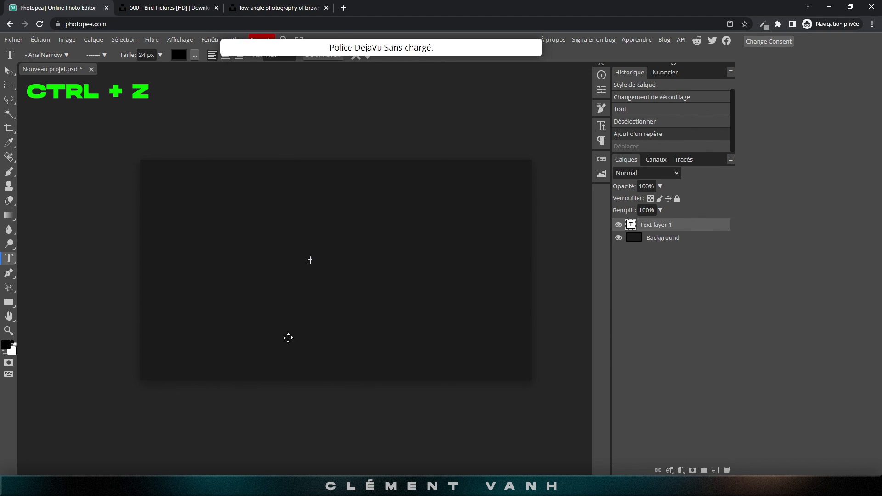
left_click(9, 71)
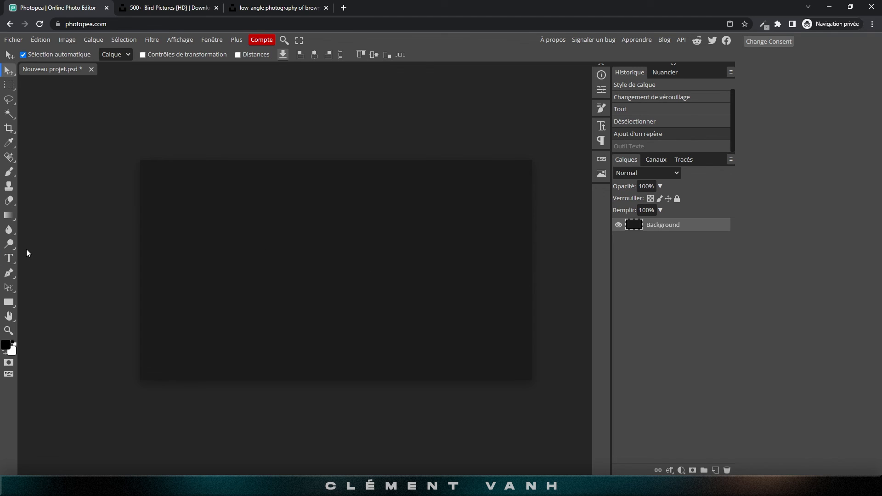
Switch through the Type, Move, Pen, Gradient and Eraser tools
left_click(9, 259)
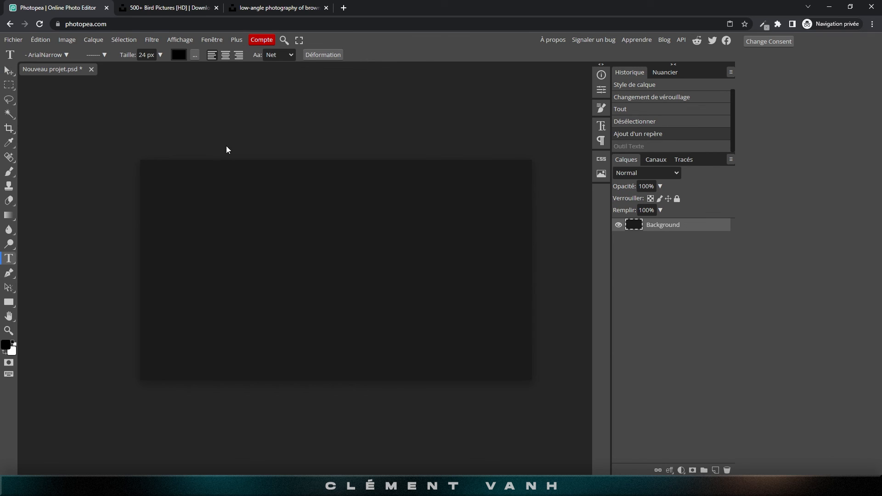
key("v")
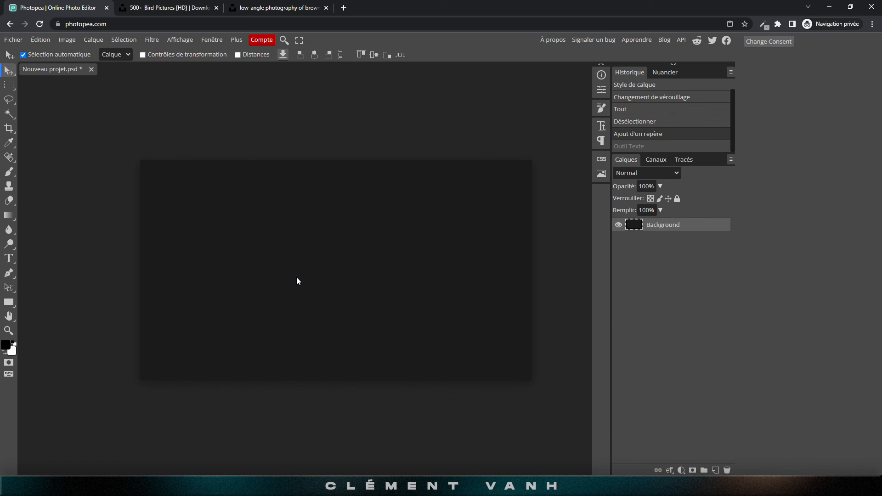
key("p")
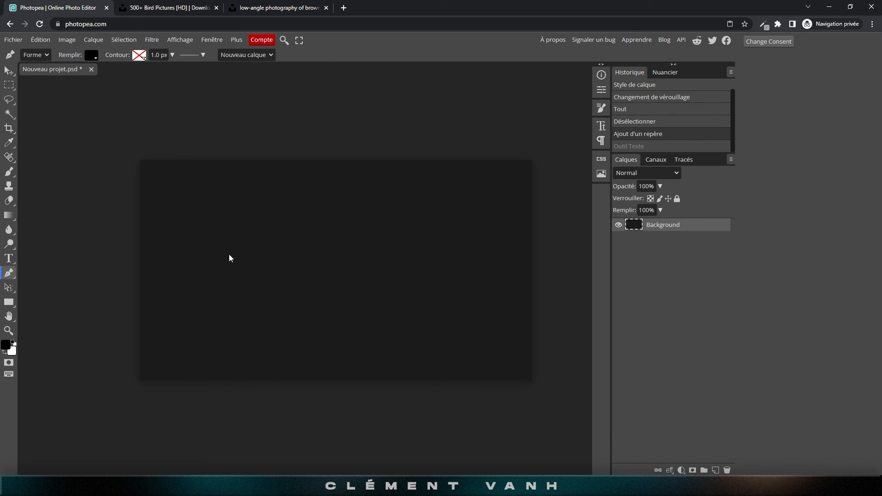
key("g")
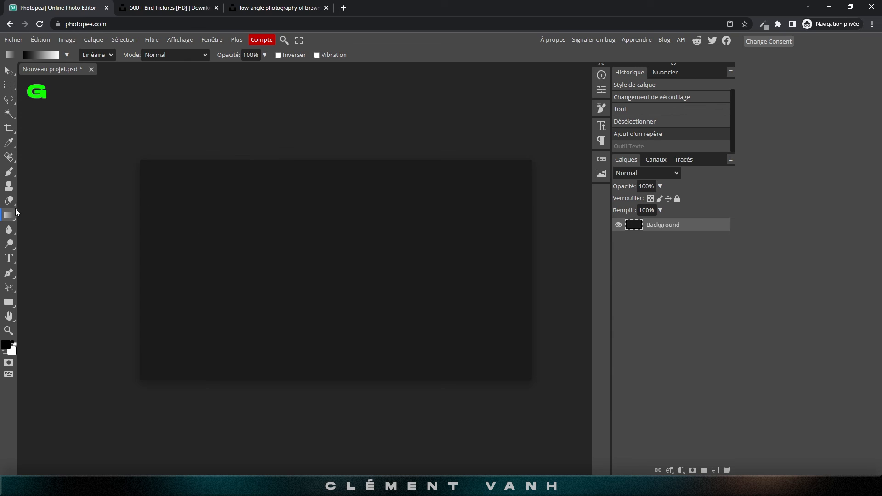
key("e")
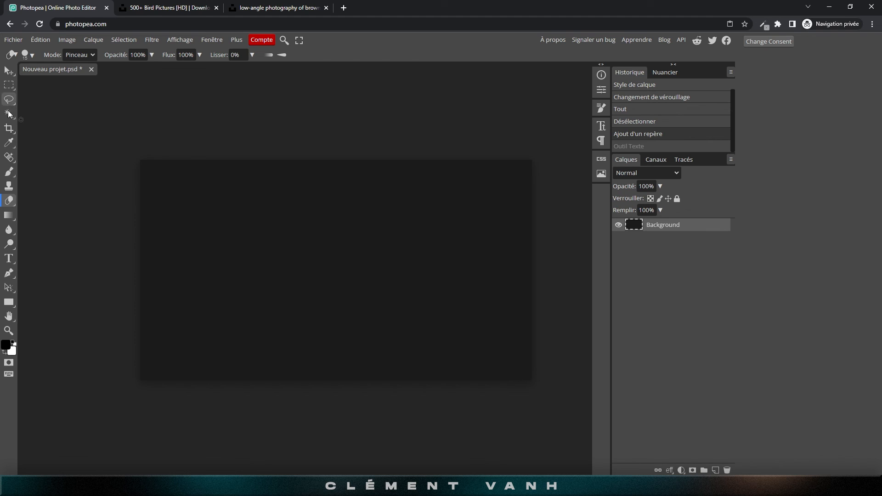
Add the text "test" above the middle of the canvas and set its font to Acknowledgement
left_click(8, 258)
left_click(286, 234)
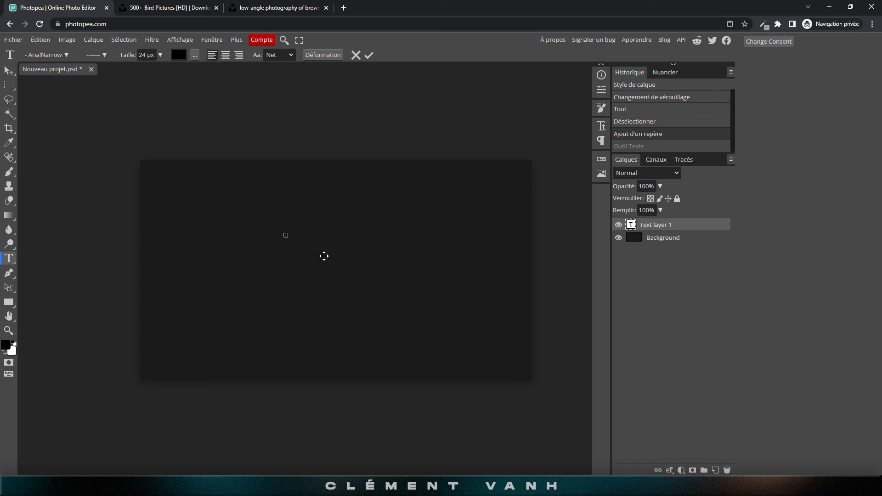
type("test")
double_click(294, 234)
left_click(143, 55)
double_click(142, 55)
left_click(66, 56)
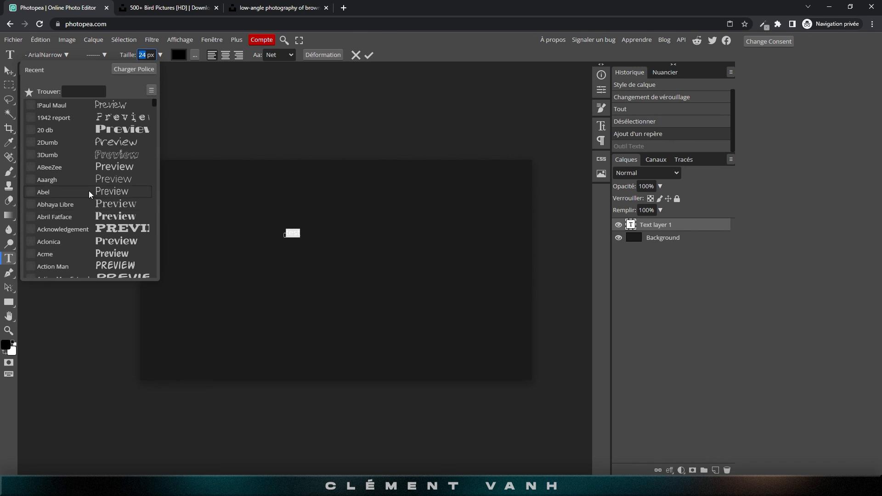
left_click(123, 228)
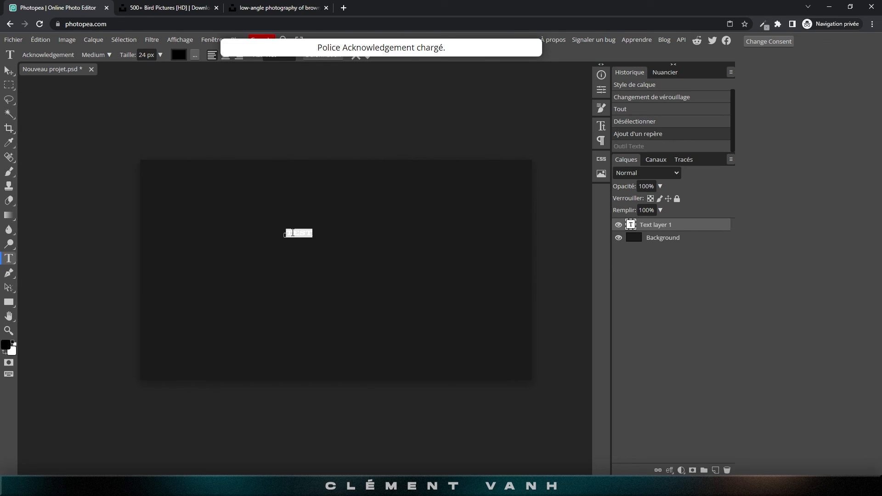
Set the text's colour to white (ffffff) and its size to 100 px, and commit the text
left_click(178, 54)
left_click_drag(109, 148, 46, 103)
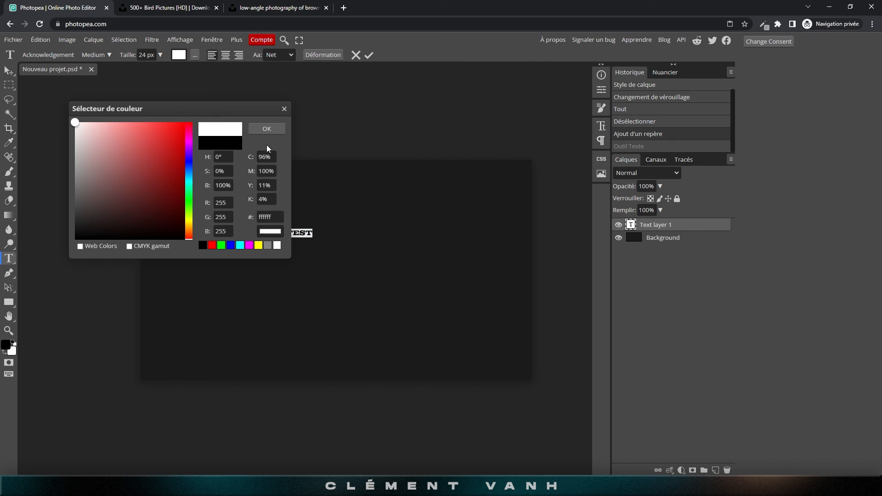
left_click(267, 129)
left_click_drag(151, 55, 124, 56)
type("100")
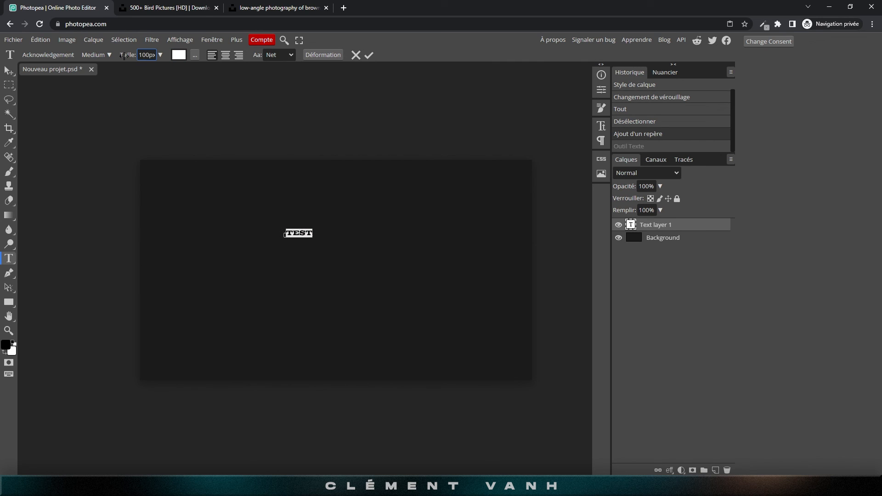
key("Return")
left_click(369, 56)
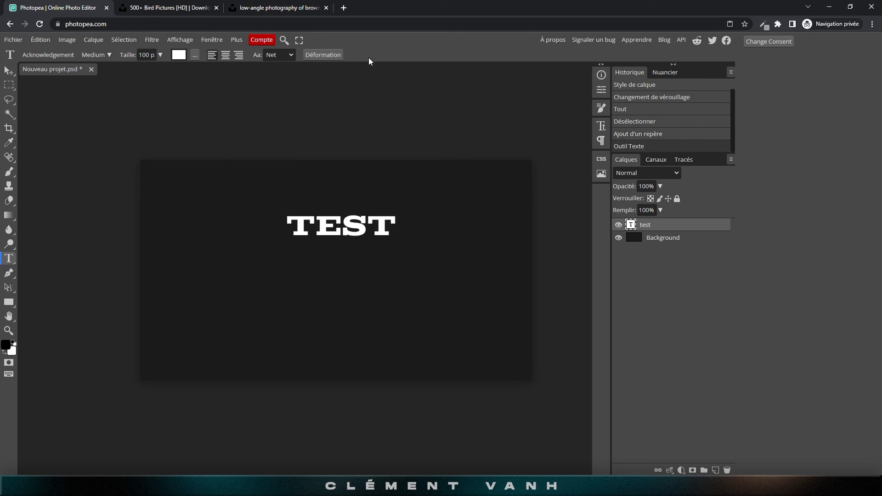
Move the text layer to the lower-left part of the canvas
left_click(9, 71)
left_click_drag(326, 226, 314, 275)
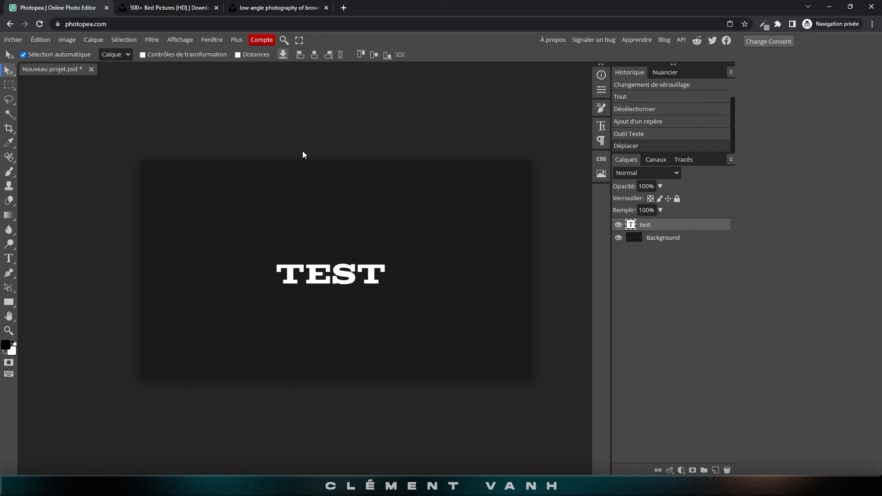
left_click_drag(327, 288, 247, 341)
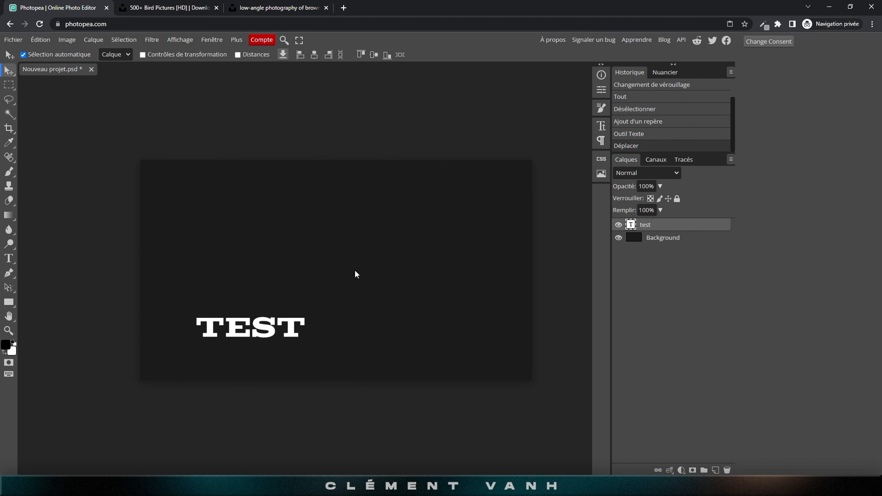
Remove the horizontal guide and centre the text layer horizontally and vertically on the whole canvas, leaving nothing selected
key("ctrl+a")
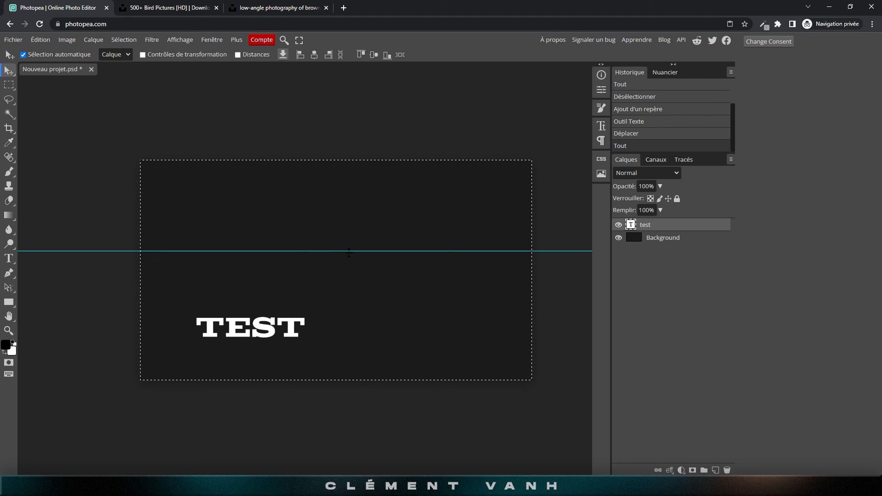
left_click_drag(346, 251, 344, 68)
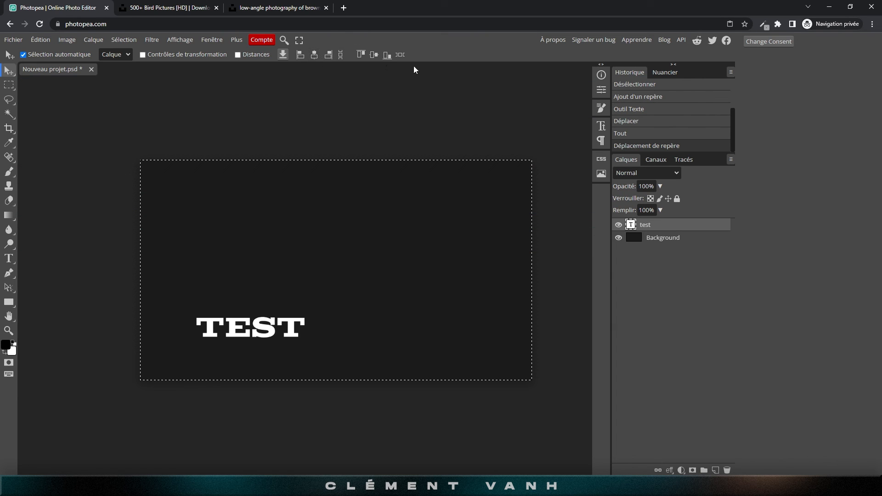
left_click(315, 54)
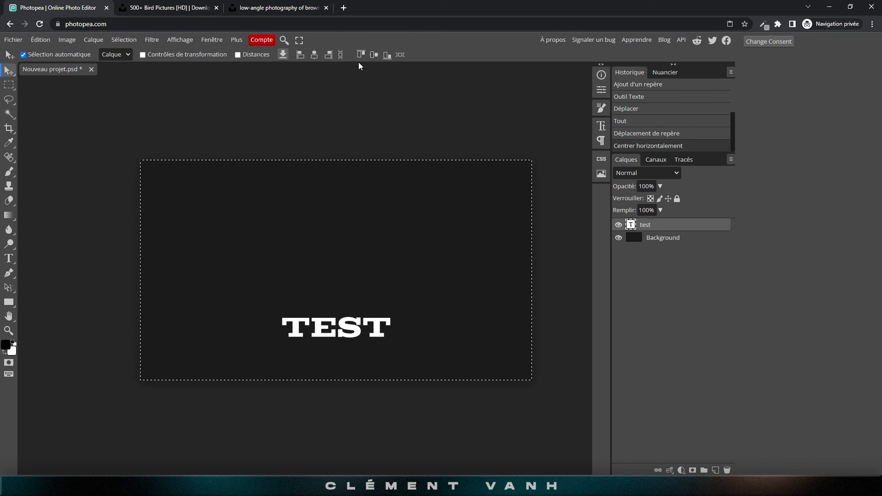
left_click(374, 55)
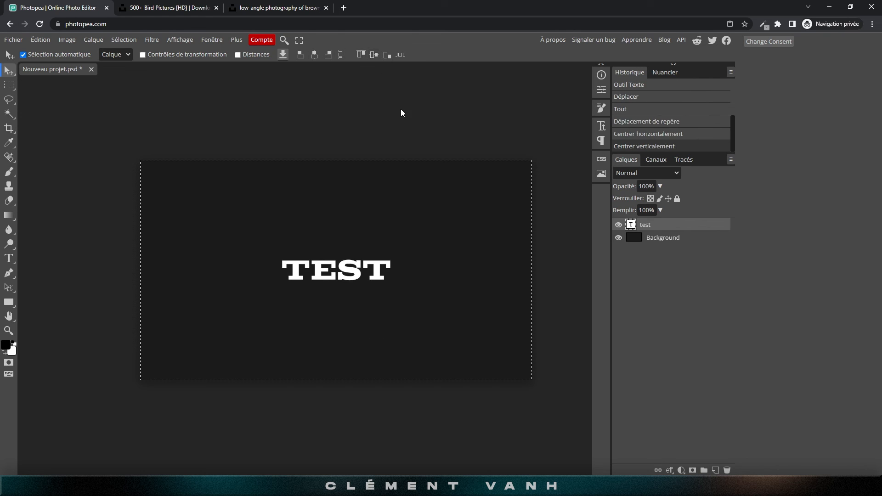
key("ctrl+d")
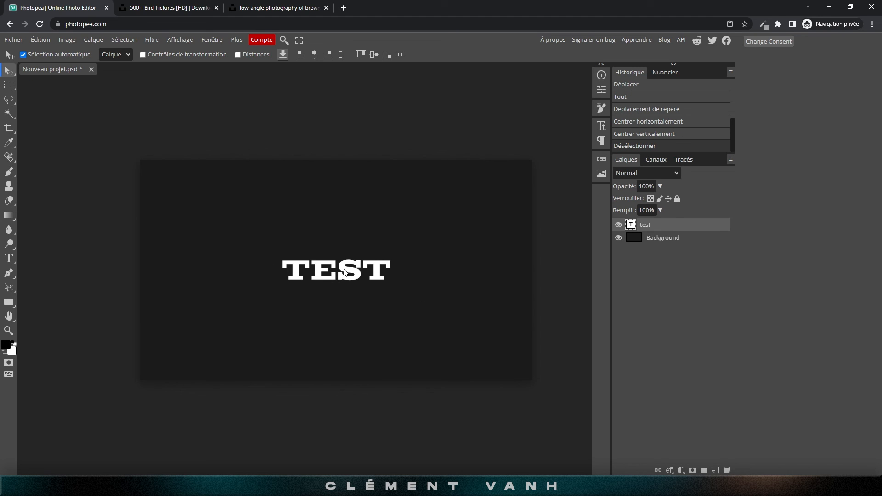
Examine the text and canvas at different zoom levels and view positions, keeping the test layer active
key("ctrl+plus")
key("ctrl+plus")
key("ctrl+plus")
key("ctrl+minus")
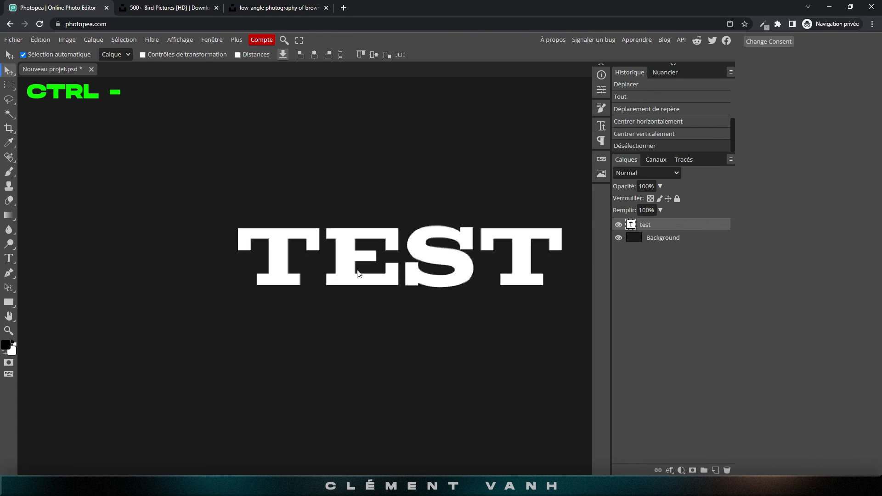
key("ctrl+minus")
key("ctrl+minus")
scroll(359, 273, "up", 2)
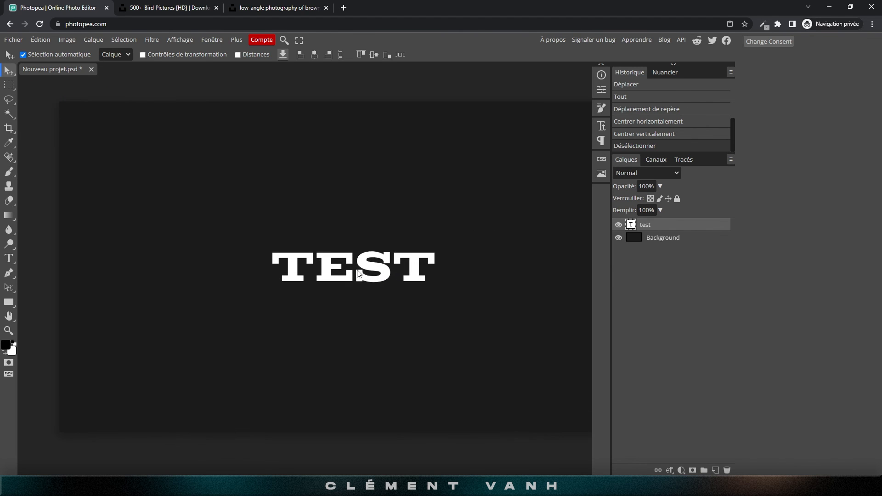
key("space")
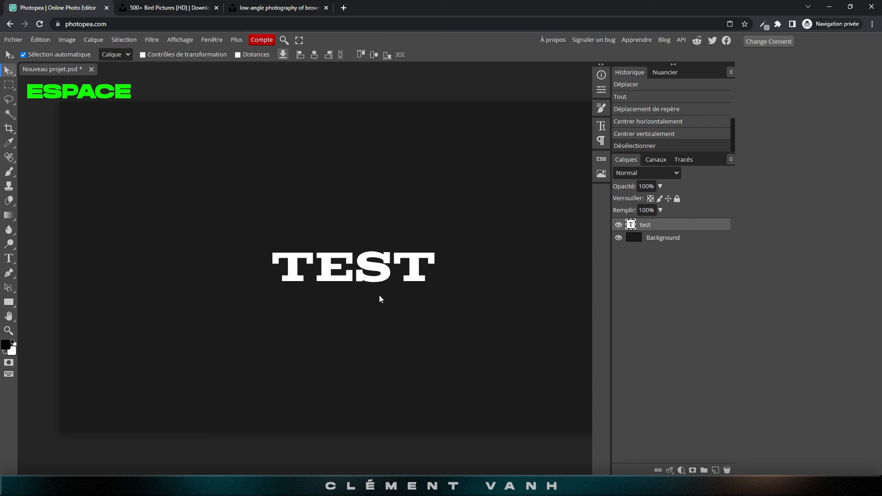
left_click_drag(512, 216, 475, 239)
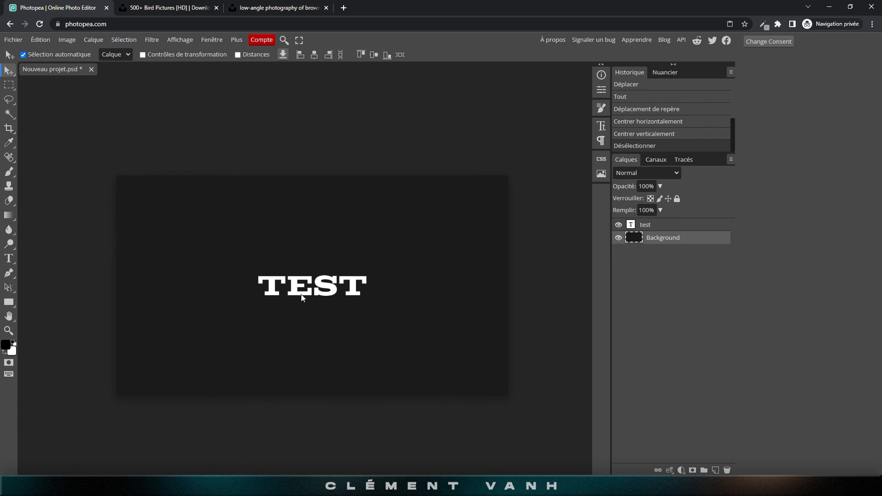
left_click(301, 295)
key("ctrl+plus")
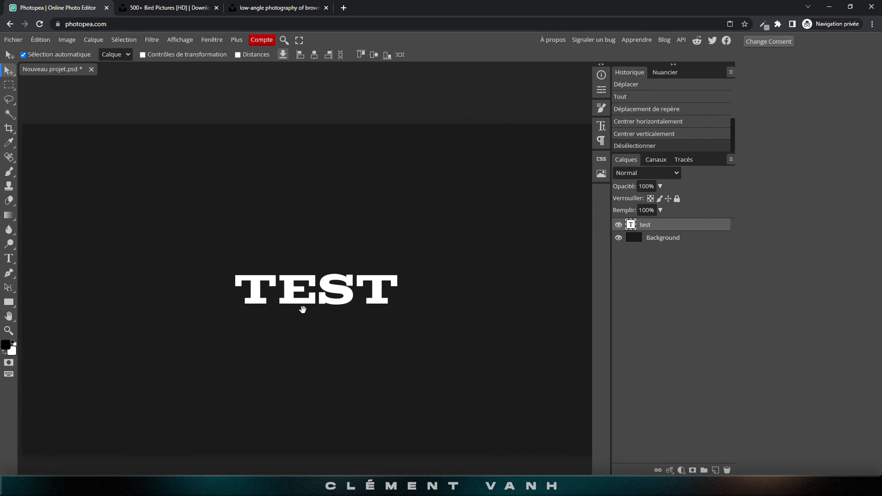
left_click_drag(301, 311, 307, 286)
key("ctrl+minus")
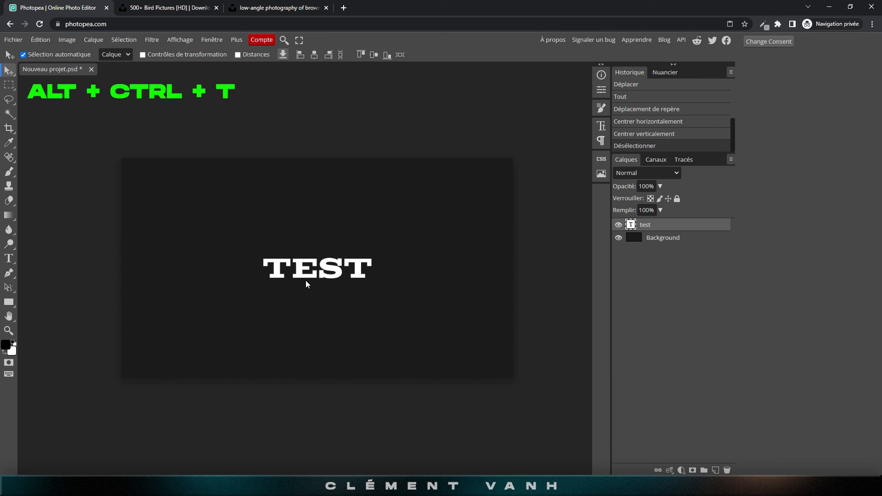
Try resizing the text with Free Transform, both freely and with constrained scaling, and undo the transformation
key("ctrl+alt+t")
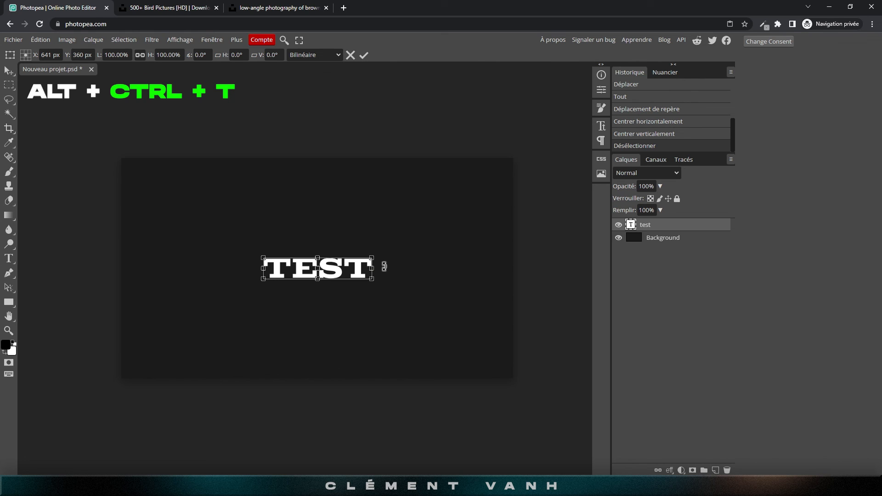
left_click_drag(372, 269, 410, 288)
key("alt")
key("shift")
key("ctrl+z")
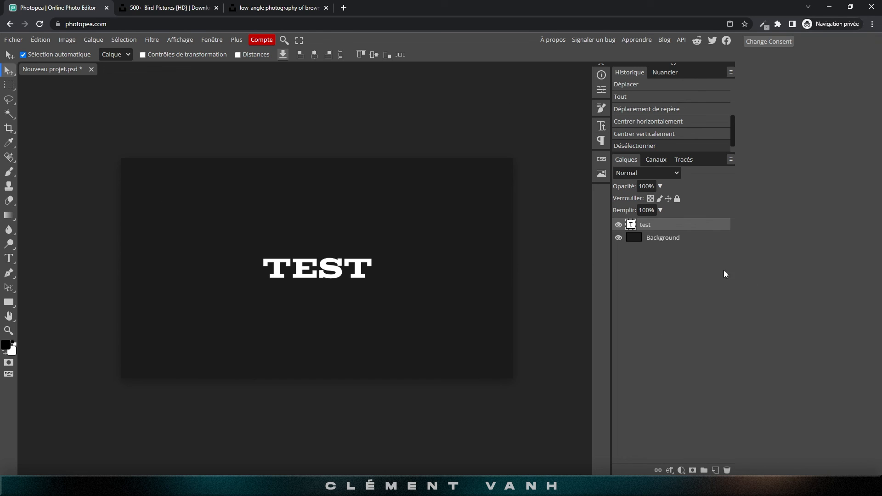
Try rasterizing the test text layer and undo the rasterization
right_click(676, 227)
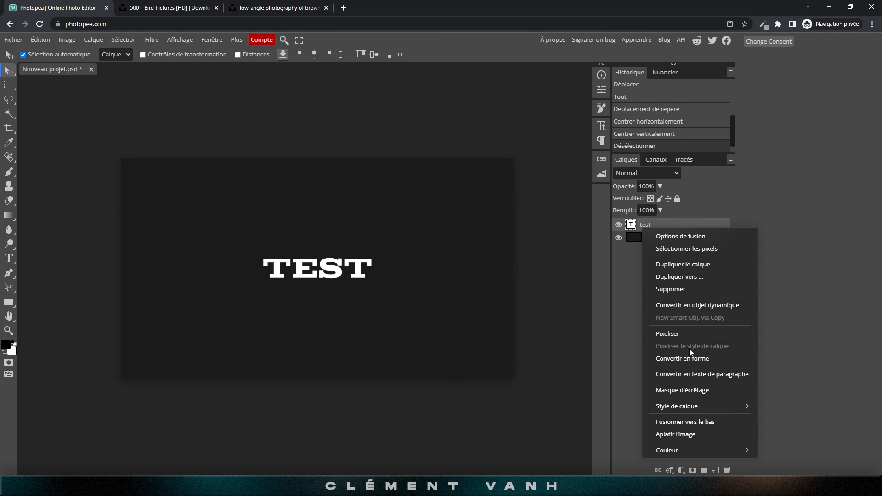
left_click(673, 334)
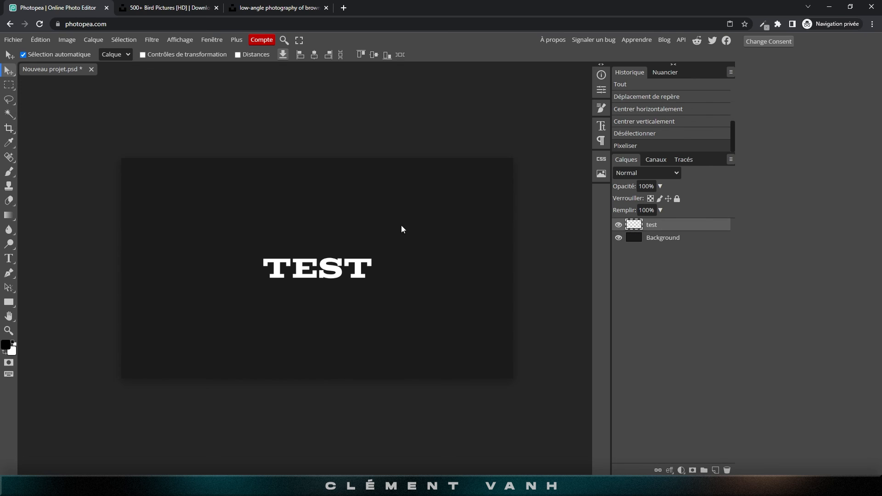
key("ctrl+z")
Convert the test layer to a smart object, open its contents, and close test.psd to return to the main project
right_click(670, 229)
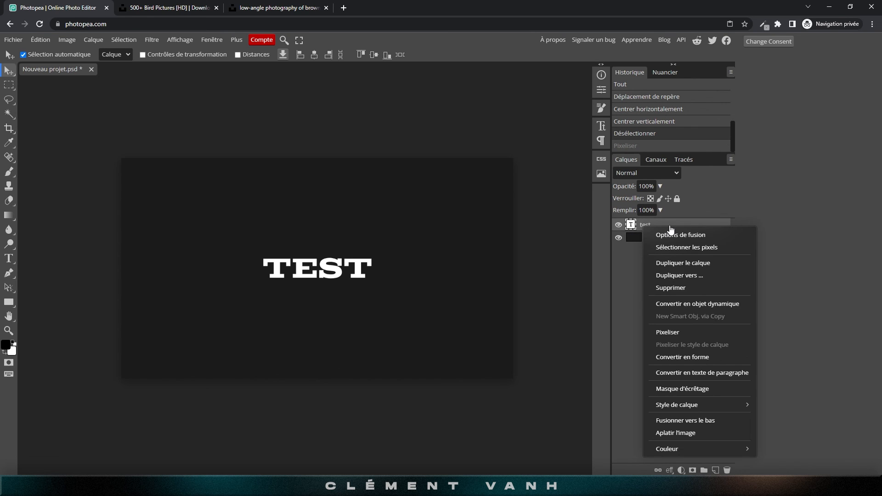
left_click(705, 309)
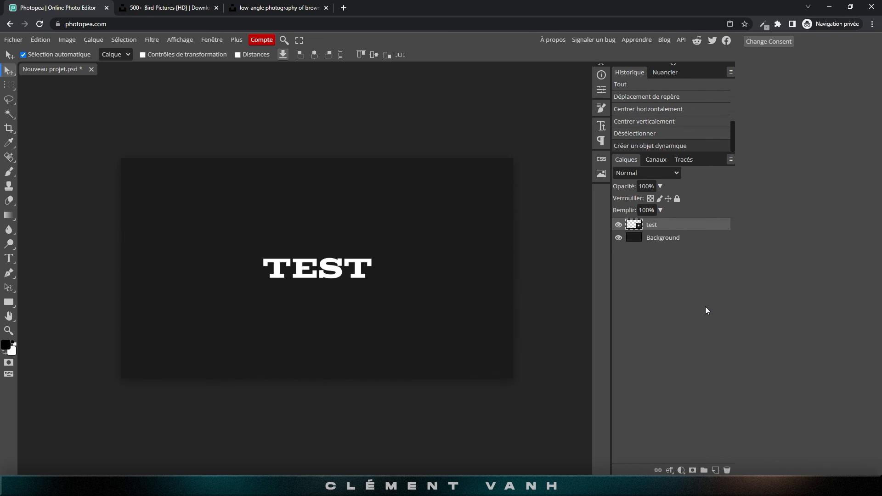
double_click(637, 228)
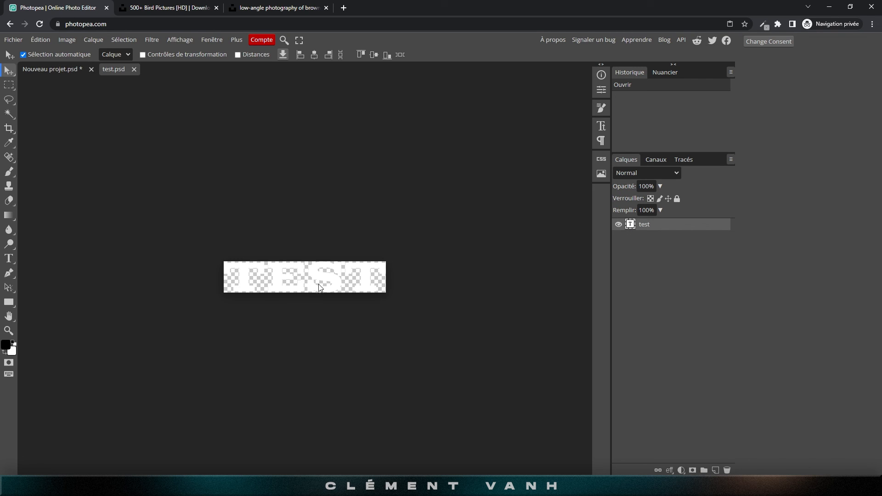
left_click(60, 69)
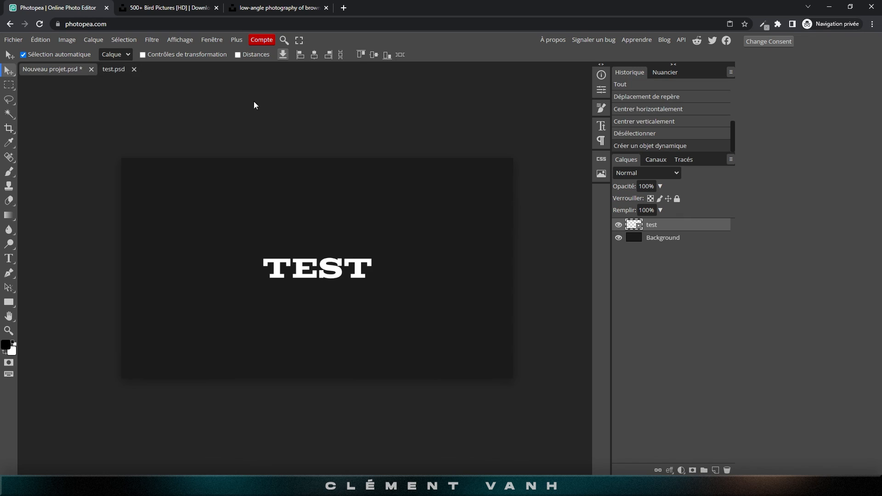
left_click(134, 69)
Try changing the stacking order of the test and Background layers, and put the test layer back above Background
left_click(667, 240)
mouse_move(652, 243)
left_mouse_down()
mouse_move(659, 222)
mouse_move(663, 242)
mouse_move(661, 219)
mouse_move(663, 248)
left_mouse_up()
left_click(663, 225)
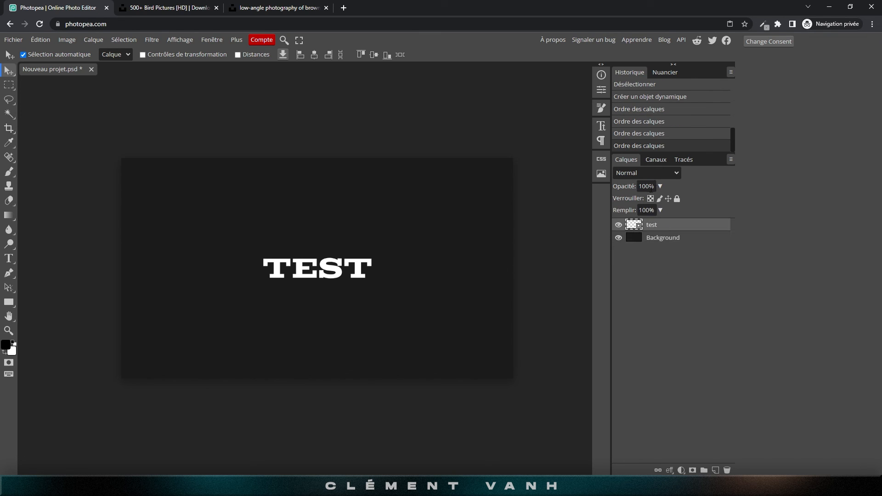
Try different opacity and fill values on the test layer, returning both to 100%
left_click(660, 186)
left_click_drag(655, 199, 666, 222)
left_click(660, 210)
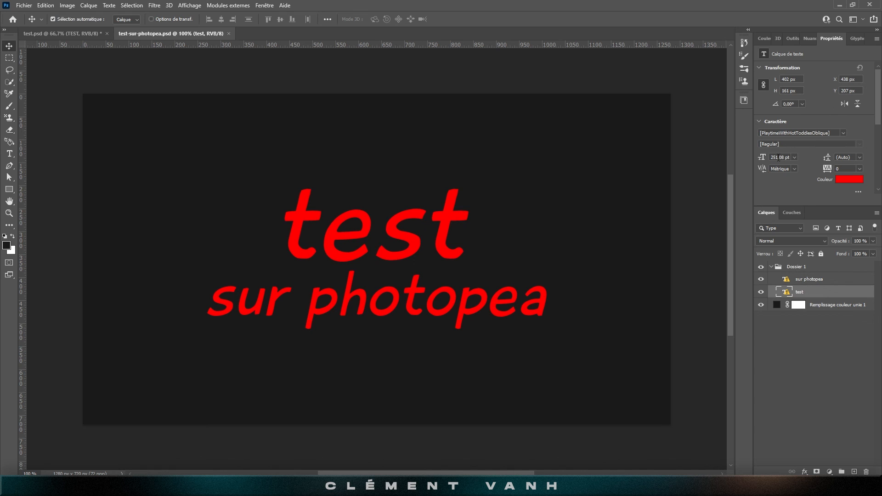
Try varying the fill of the test text layer in test-sur-photopea.psd in Photoshop
left_click(872, 253)
left_click_drag(867, 272, 875, 265)
left_click(834, 329)
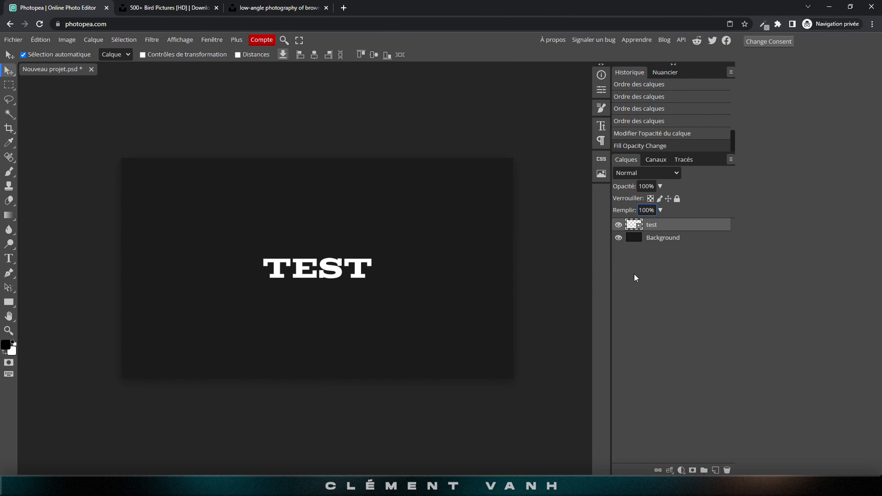
Add a black stroke of 25 px, positioned outside, to the test layer through its layer style
double_click(693, 229)
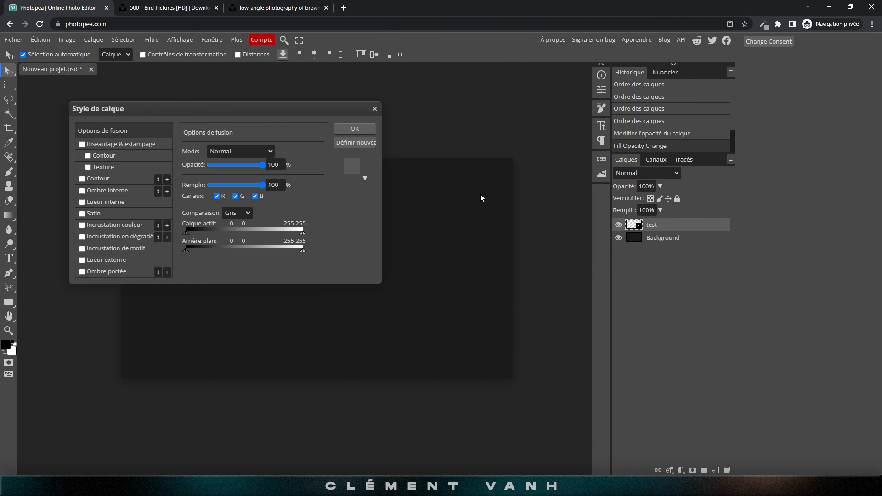
left_click_drag(207, 108, 560, 106)
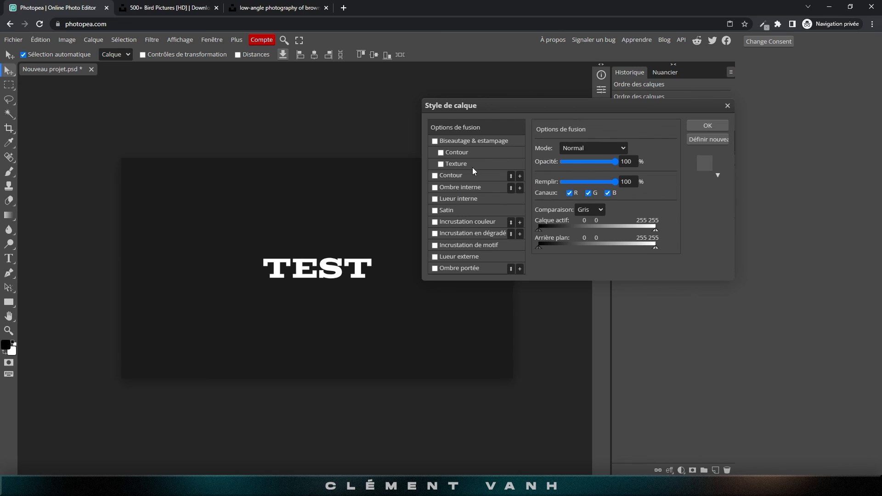
left_click(461, 175)
mouse_move(563, 149)
left_mouse_down()
mouse_move(580, 157)
mouse_move(572, 159)
left_mouse_up()
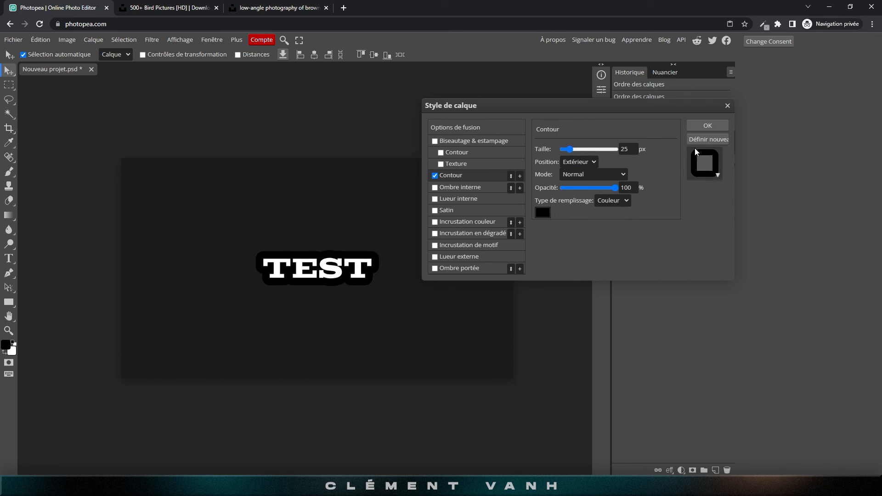
left_click(700, 127)
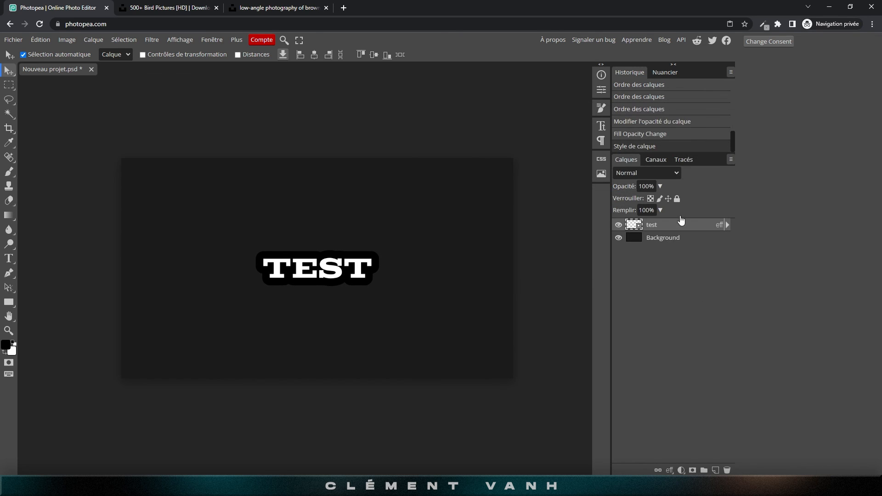
Compare how opacity and fill affect the stroked test layer by varying each and returning both to 100%
left_click(654, 186)
left_click(660, 186)
left_click_drag(642, 197, 671, 201)
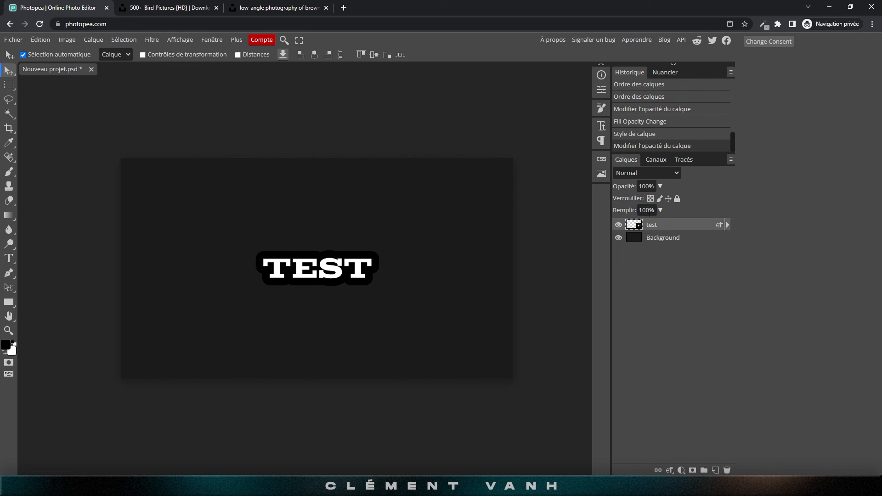
left_click_drag(660, 210, 665, 230)
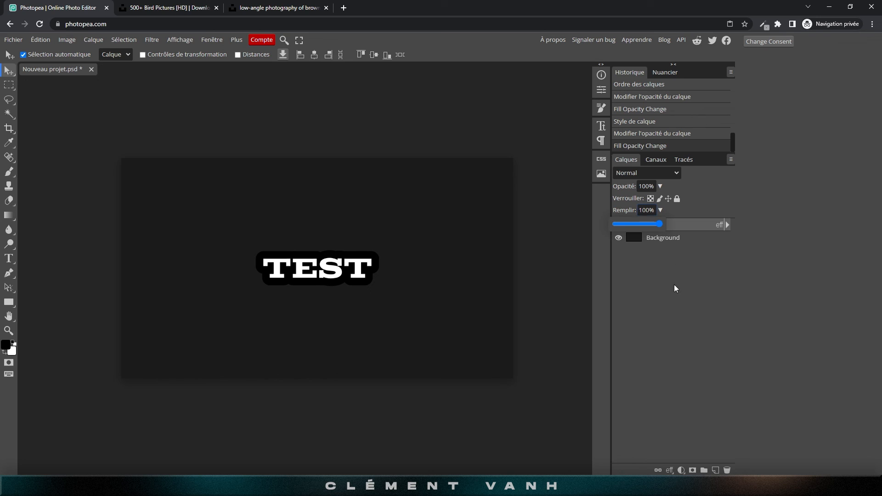
left_click(656, 280)
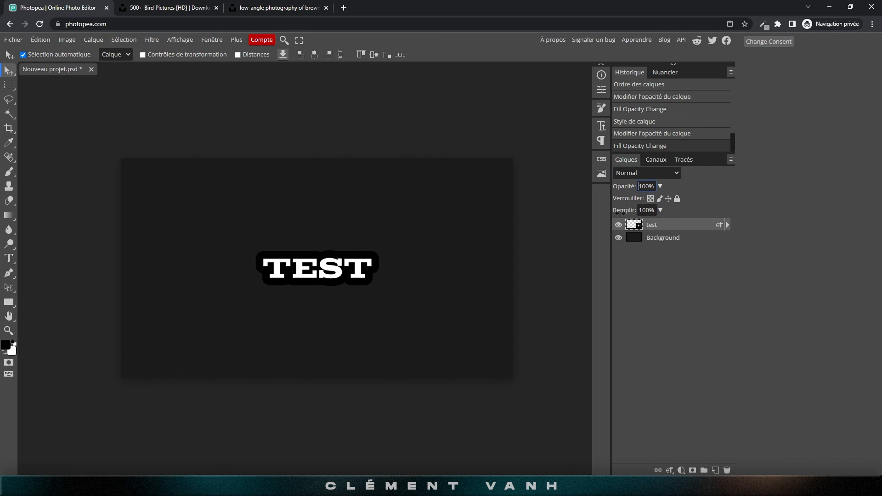
left_click(620, 185)
left_click(626, 210)
left_click(667, 317)
Add a solid colour fill layer in pure red above the test layer
left_click(682, 469)
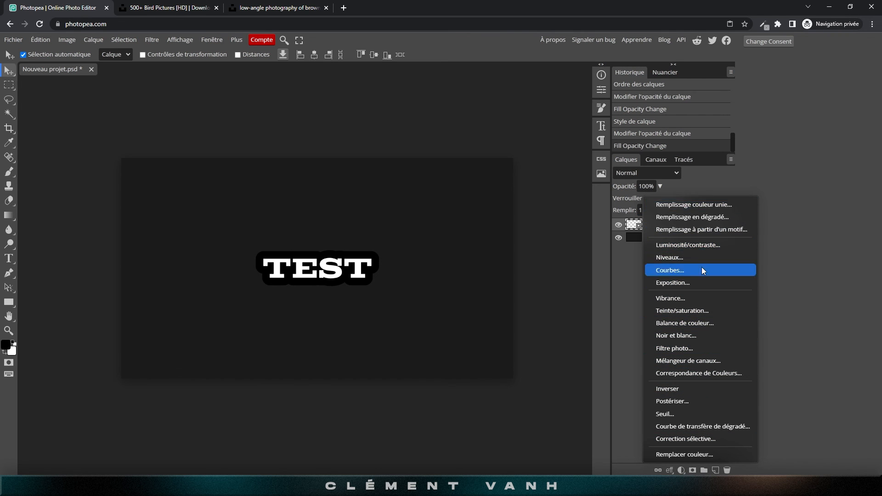
left_click(679, 206)
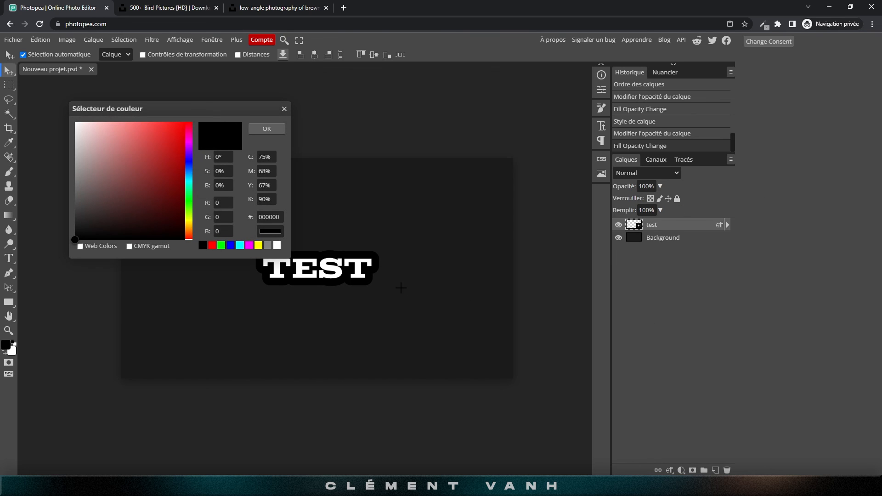
mouse_move(117, 194)
left_mouse_down()
mouse_move(153, 159)
mouse_move(164, 130)
mouse_move(237, 95)
left_mouse_up()
left_click(271, 129)
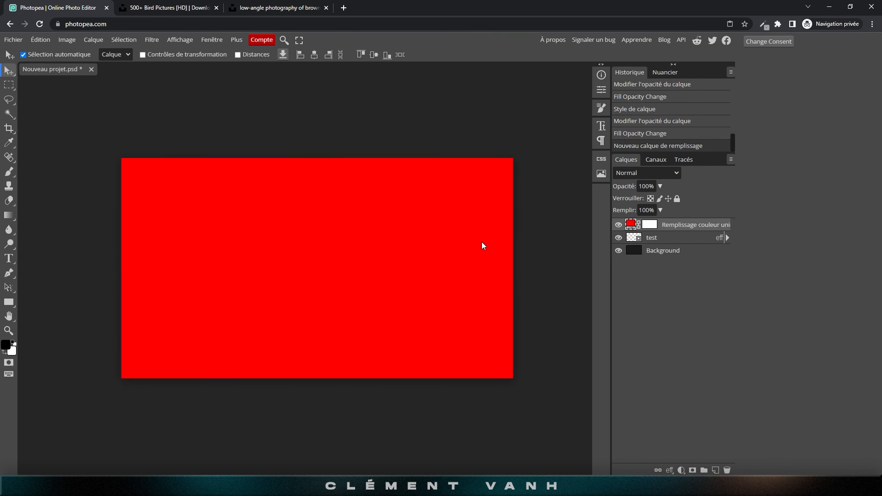
Add a black-to-white linear gradient fill layer above the red fill and collapse its properties
left_click(681, 470)
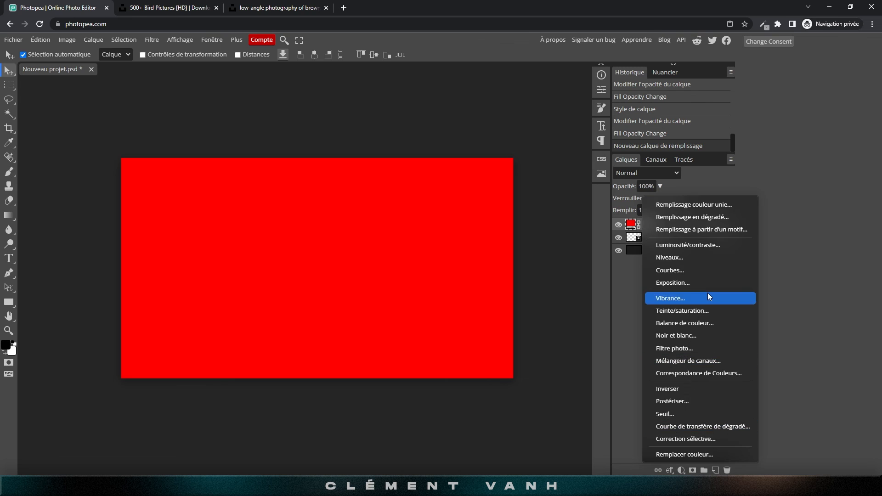
left_click(703, 216)
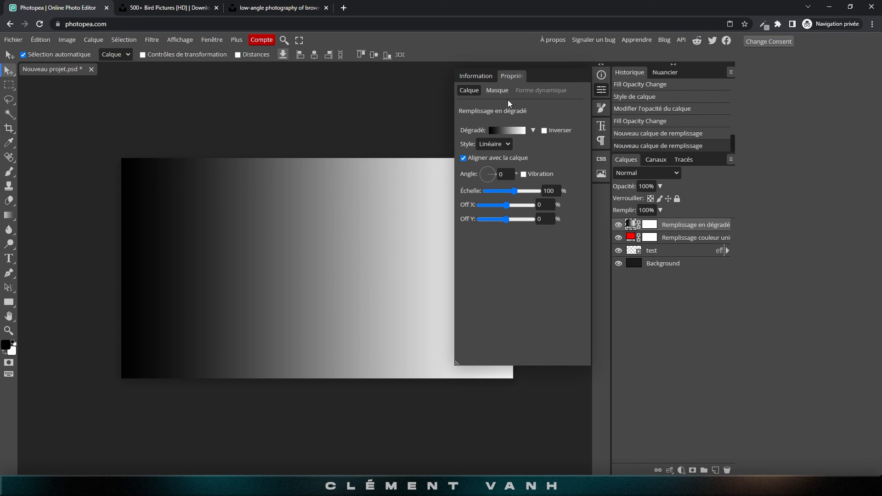
left_click(476, 76)
left_click_drag(499, 79, 542, 77)
left_click(599, 65)
left_click(540, 64)
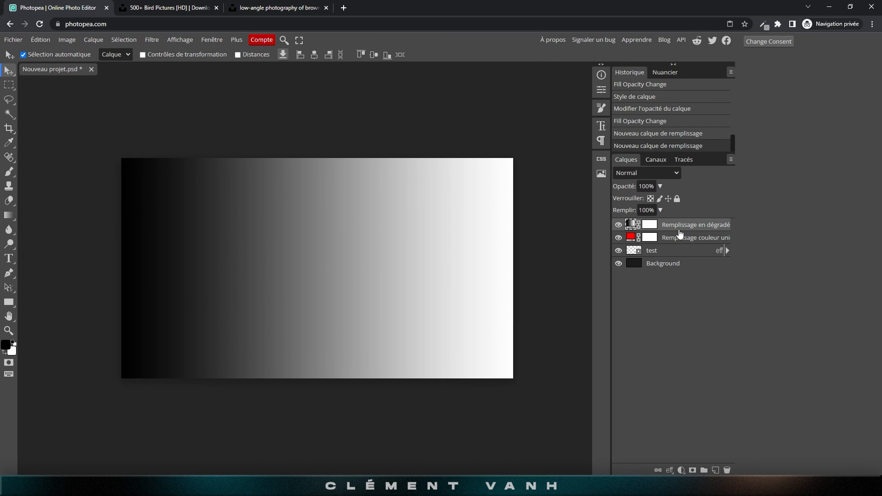
Delete the gradient and solid colour fill layers, leaving the test layer selected
key("Delete")
key("Delete")
left_click(665, 240)
left_click(666, 229)
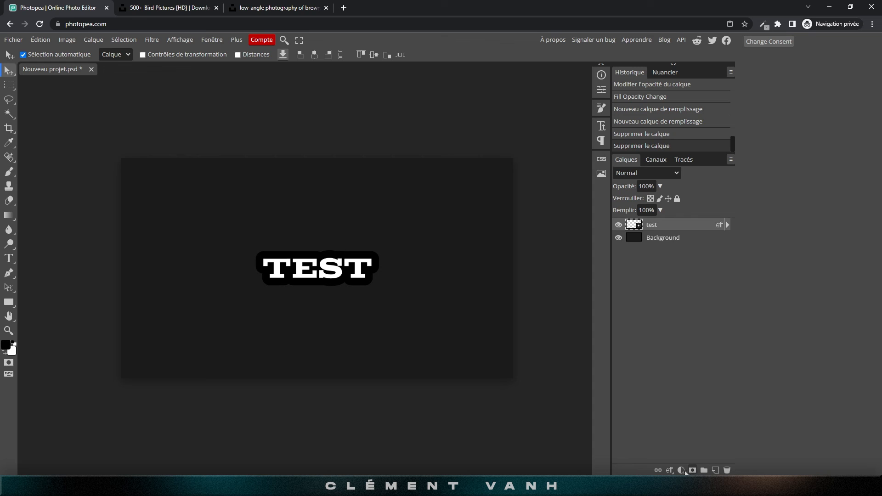
Try a gradient map adjustment layer above the test layer, undo it, and collapse its properties
left_click(682, 470)
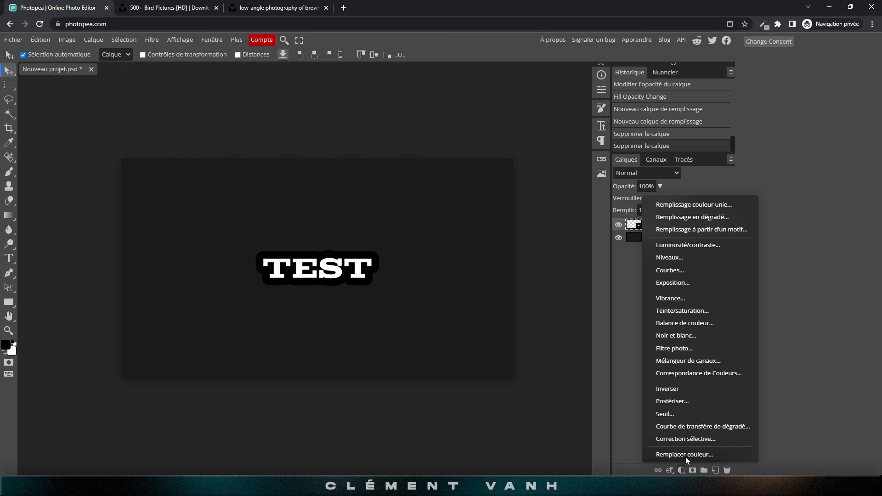
left_click(703, 429)
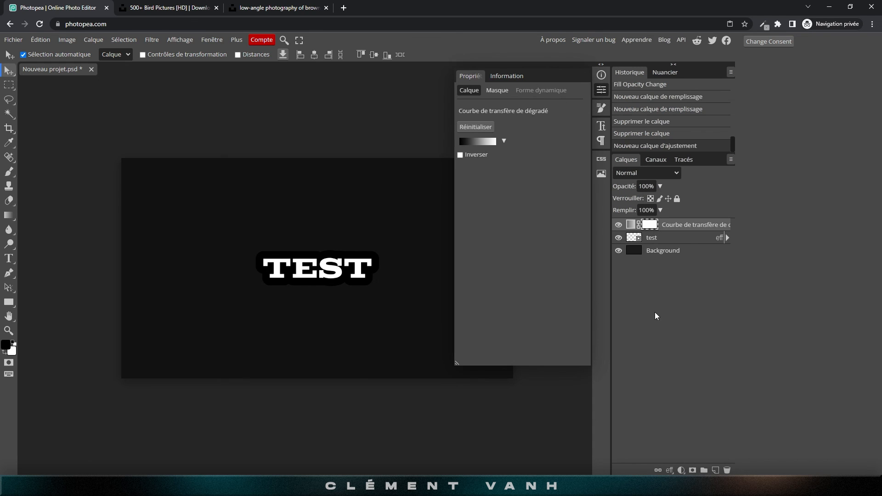
key("ctrl+z")
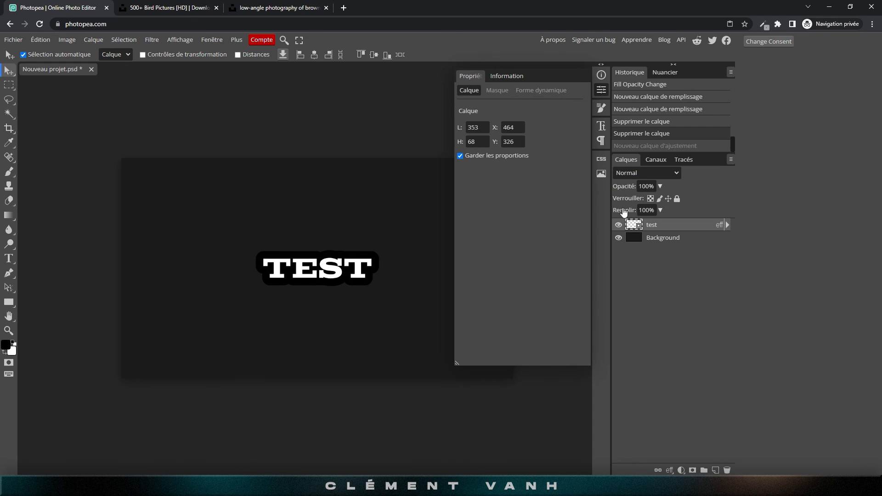
left_click(446, 100)
left_click(601, 64)
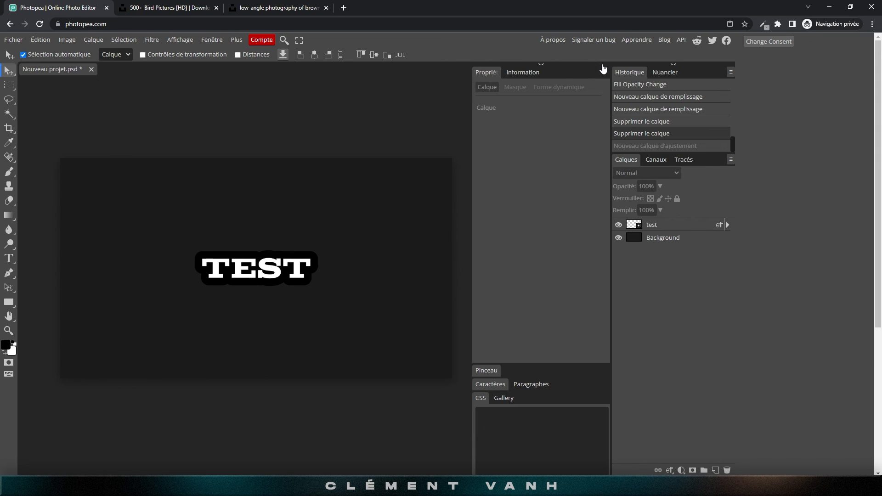
left_click(541, 66)
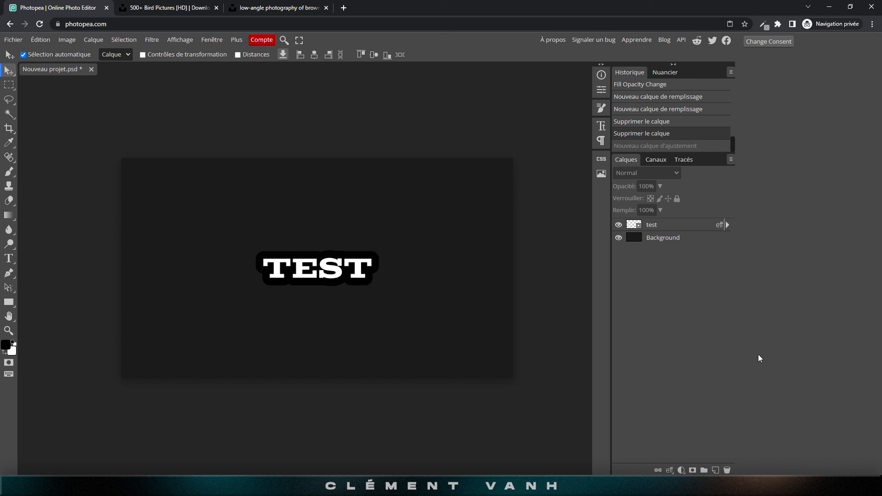
Add a pixel mask to the test layer and activate the Brush tool
left_click(669, 226)
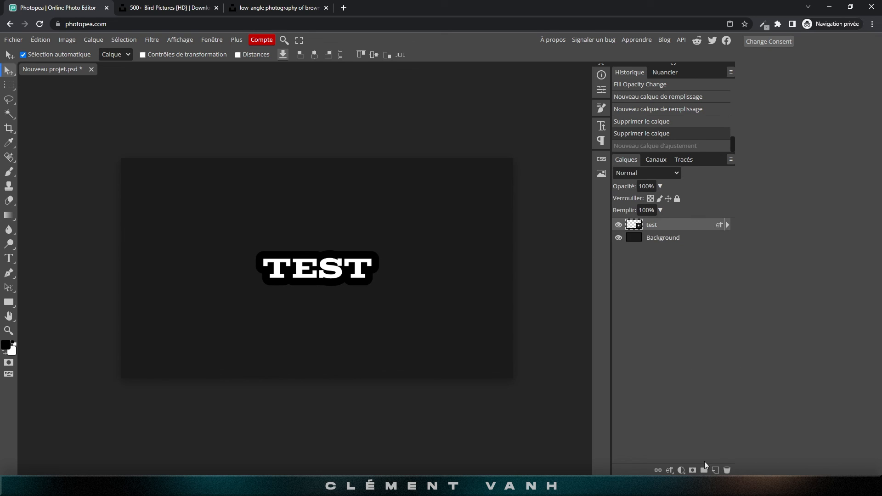
left_click(693, 470)
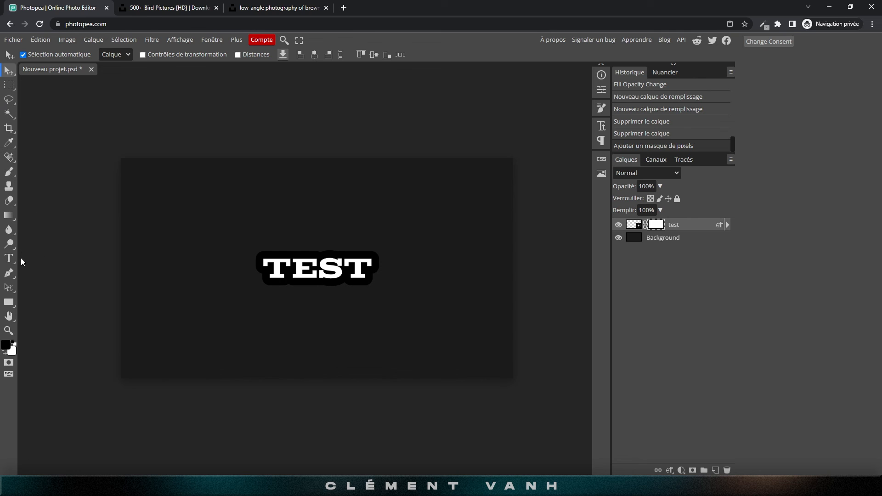
left_click(11, 176)
Try painting on the test layer's mask with different brush sizes, undoing each stroke
mouse_move(278, 267)
left_mouse_down()
mouse_move(310, 281)
mouse_move(271, 224)
mouse_move(284, 313)
mouse_move(295, 232)
mouse_move(316, 294)
mouse_move(361, 241)
mouse_move(383, 245)
mouse_move(381, 289)
left_mouse_up()
key("ctrl+z")
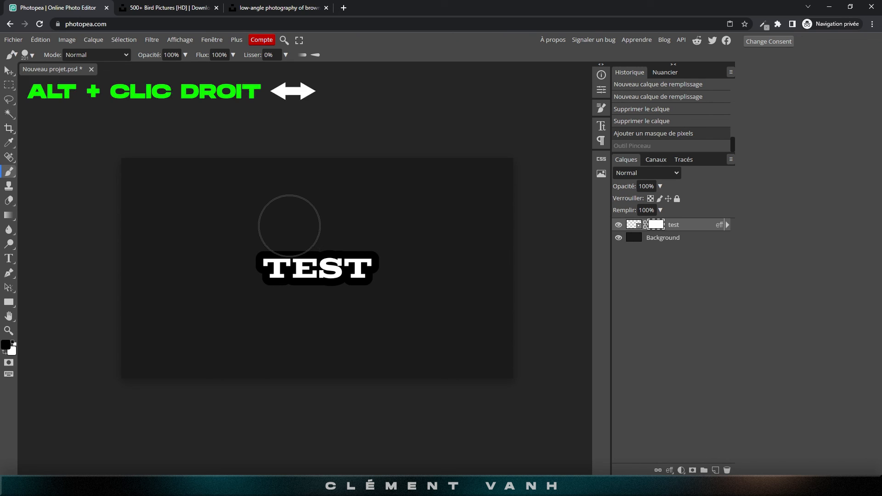
right_click(276, 225, "alt")
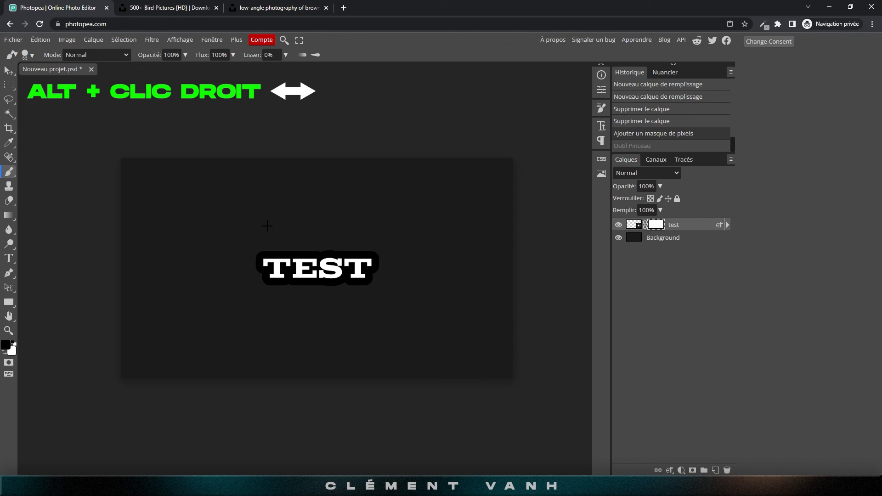
right_click(267, 226, "alt")
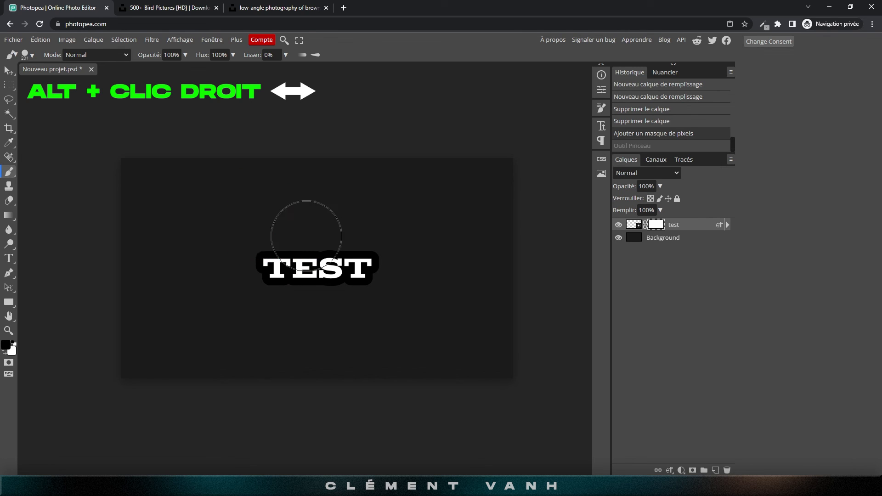
left_click_drag(305, 222, 304, 278)
key("ctrl+z")
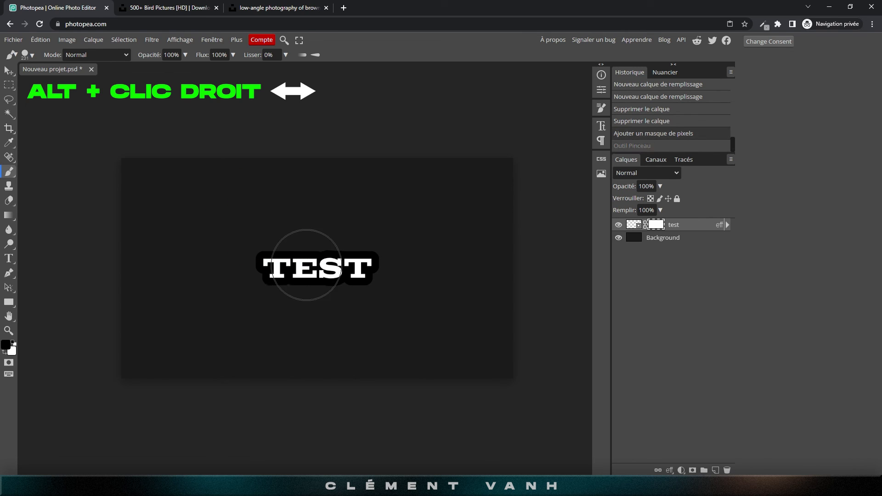
Try varying the brush's size and hardness with test strokes over the text on the mask, and undo the strokes
right_click(325, 224, "alt")
mouse_move(318, 208)
left_mouse_down()
mouse_move(315, 305)
mouse_move(327, 201)
mouse_move(326, 128)
left_mouse_up()
mouse_move(305, 200)
left_mouse_down()
mouse_move(316, 242)
mouse_move(317, 345)
left_mouse_up()
key("ctrl+z")
right_click(316, 260, "alt")
mouse_move(315, 260)
left_mouse_down()
mouse_move(311, 157)
mouse_move(291, 387)
left_mouse_up()
right_click(343, 324, "alt")
mouse_move(343, 324)
left_mouse_down()
mouse_move(325, 110)
mouse_move(334, 54)
left_mouse_up()
right_click(334, 199, "alt")
mouse_move(334, 199)
left_mouse_down()
mouse_move(330, 414)
mouse_move(313, 334)
left_mouse_up()
key("ctrl+z")
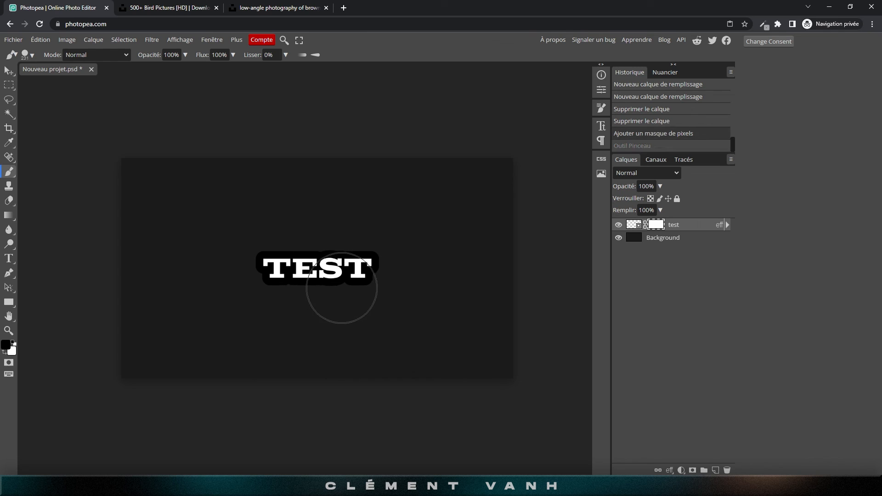
Create a new 1280 × 720 px project and unlock its Background layer
left_click_drag(321, 289, 308, 289)
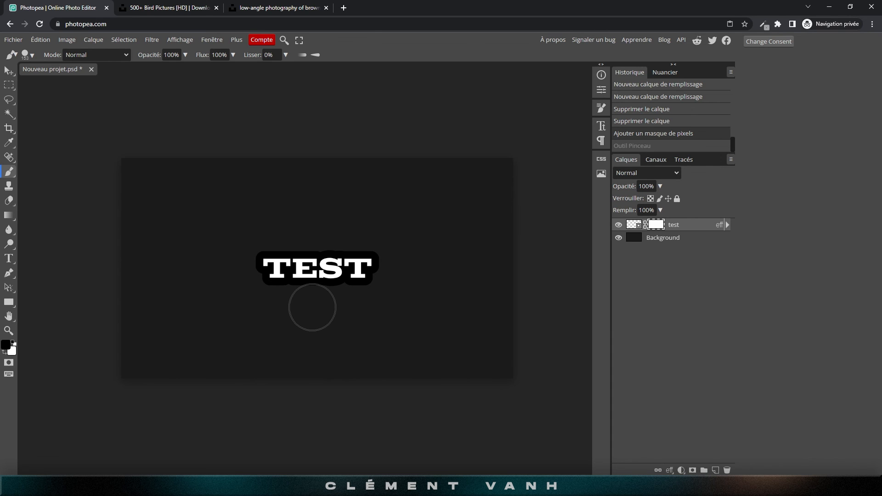
key("ctrl+alt+n")
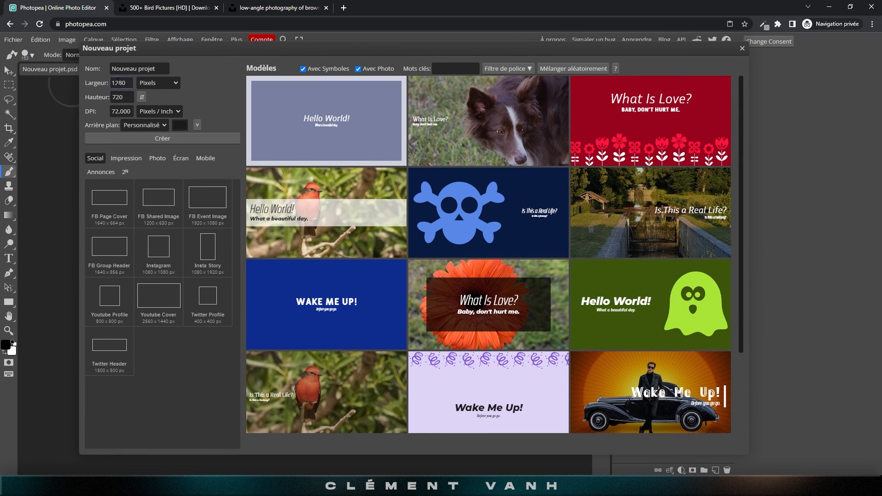
left_click(140, 136)
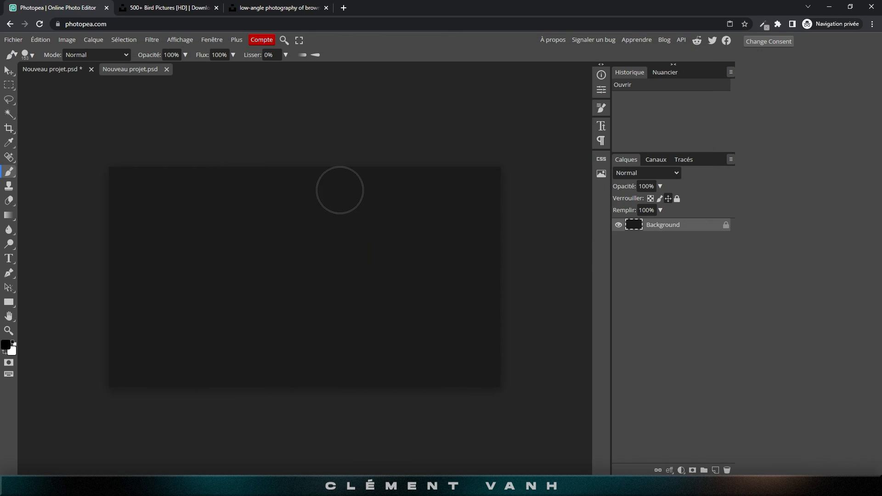
left_click(726, 224)
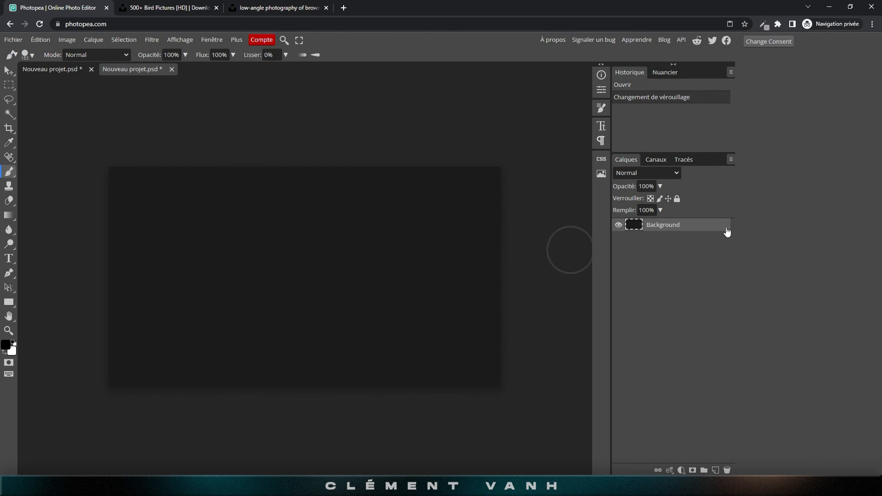
Place the flying bird photo from the "images tuto" folder into the new project
left_click(15, 41)
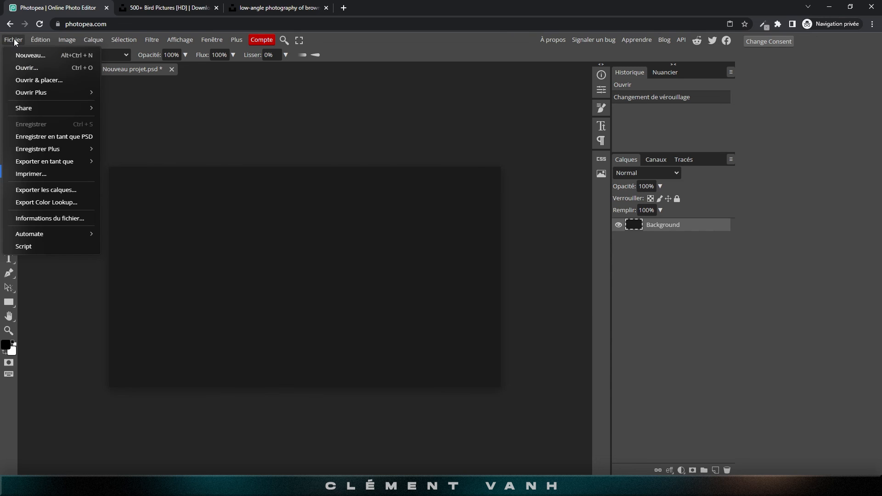
left_click(50, 79)
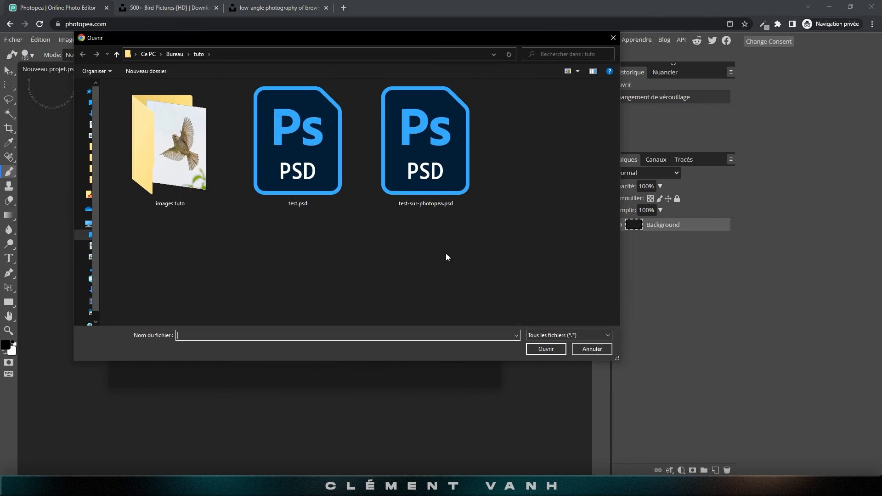
double_click(182, 160)
double_click(133, 114)
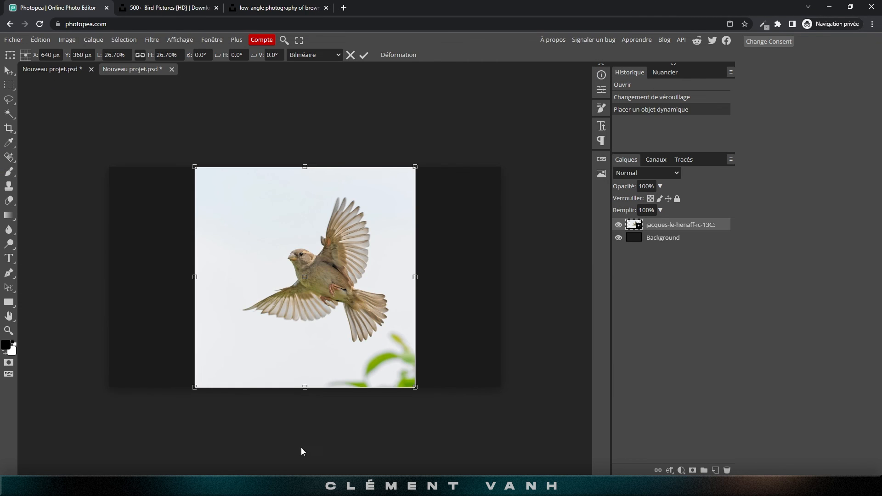
Look at the Unsplash bird search results and the bird photo's source page, and return to Photopea
left_click(168, 8)
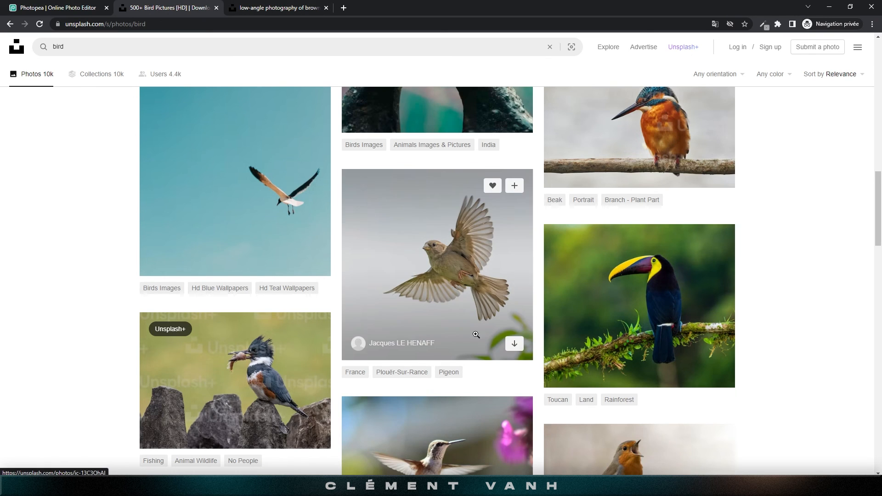
left_click(258, 9)
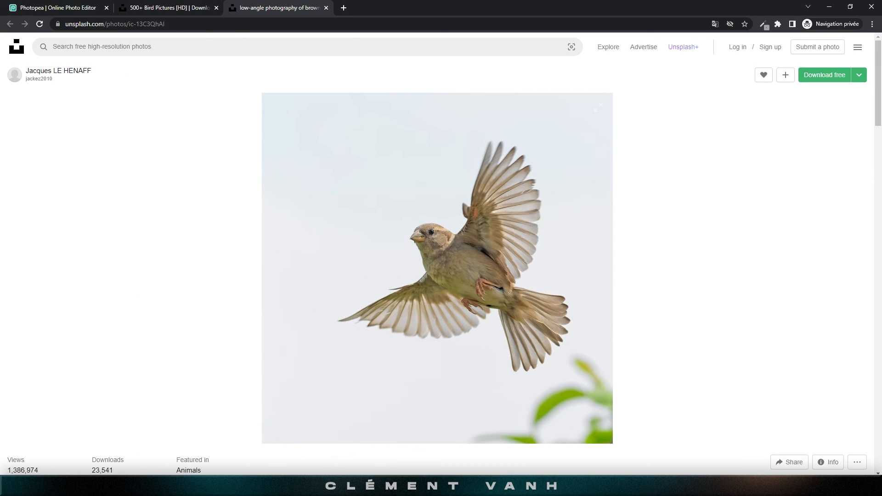
left_click(33, 5)
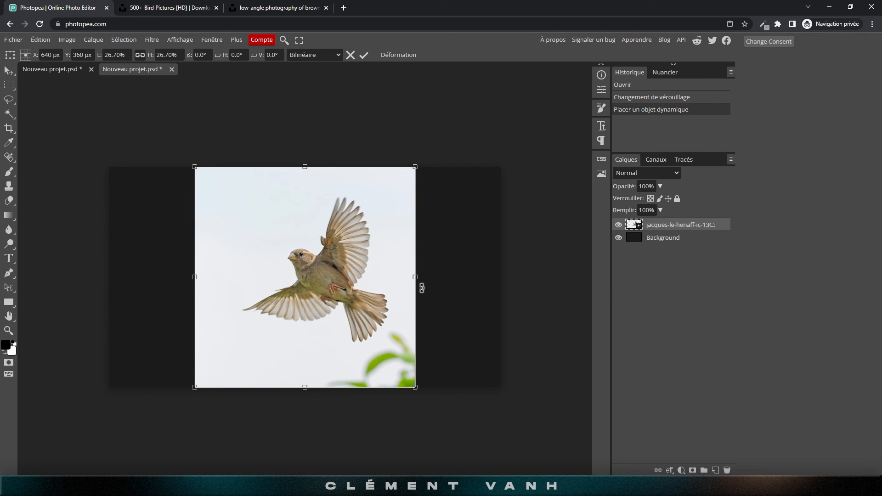
Confirm the bird photo's placement and activate the Pen tool in path mode (Tracé)
key("Return")
key("ctrl+plus")
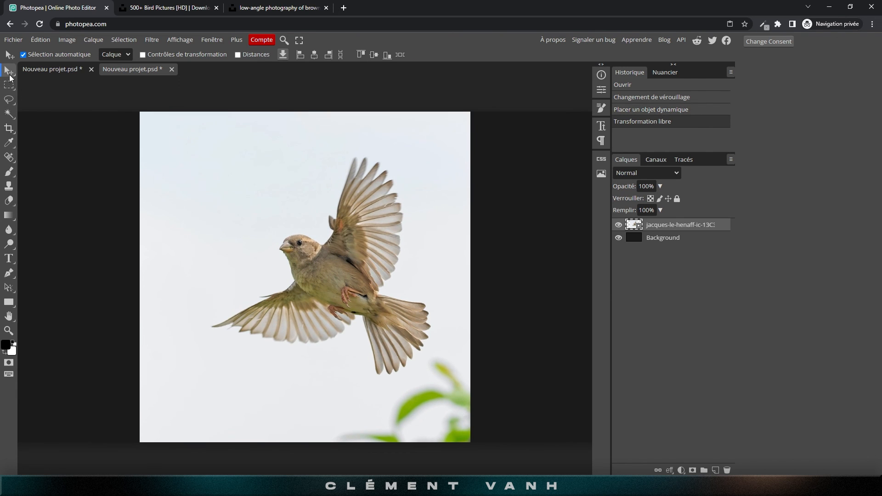
key("ctrl+plus")
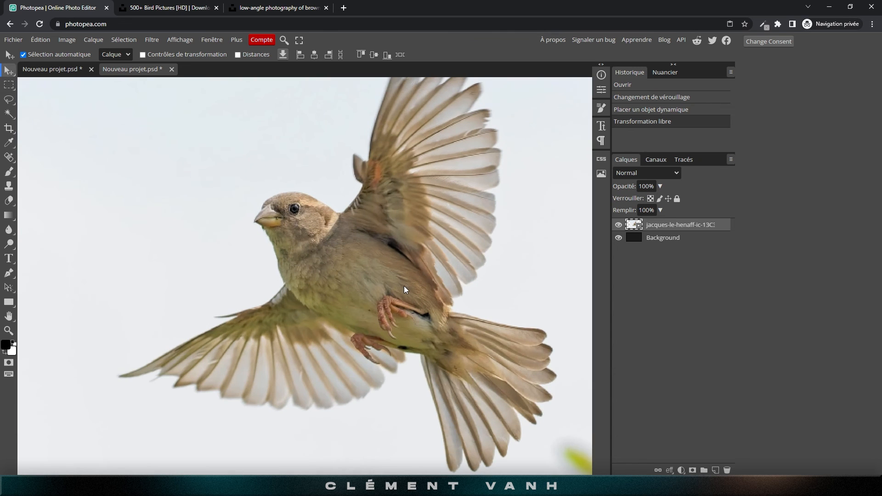
left_click_drag(437, 307, 387, 299)
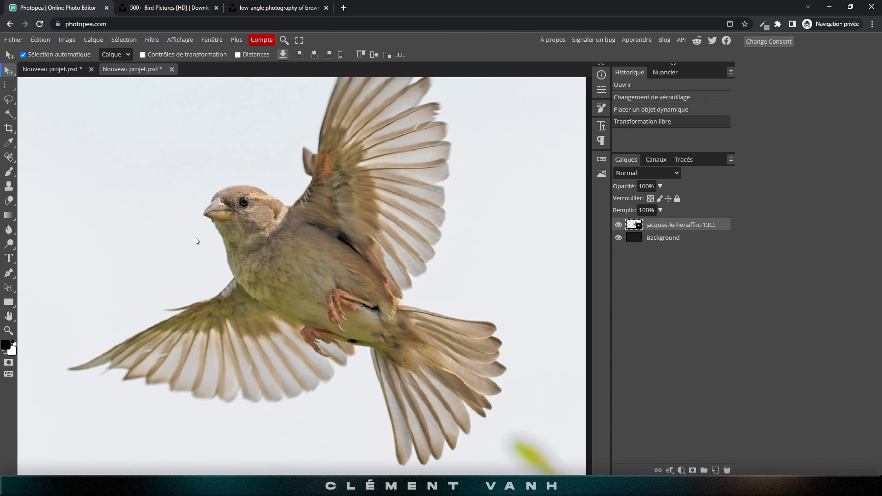
key("p")
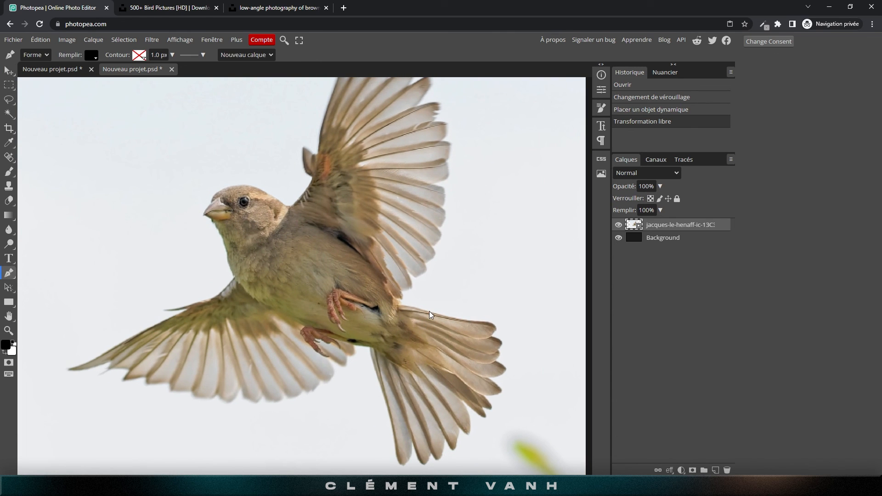
left_click(33, 57)
left_click(36, 70)
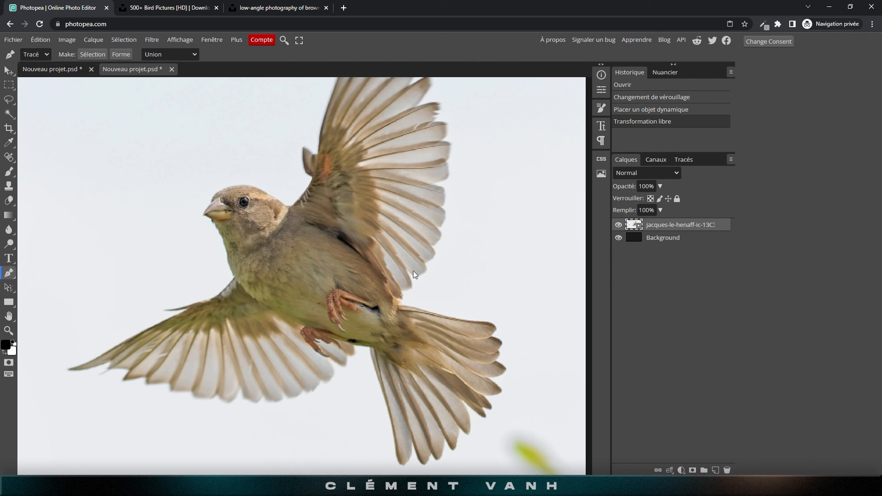
left_click(400, 307)
left_click_drag(445, 315, 446, 316)
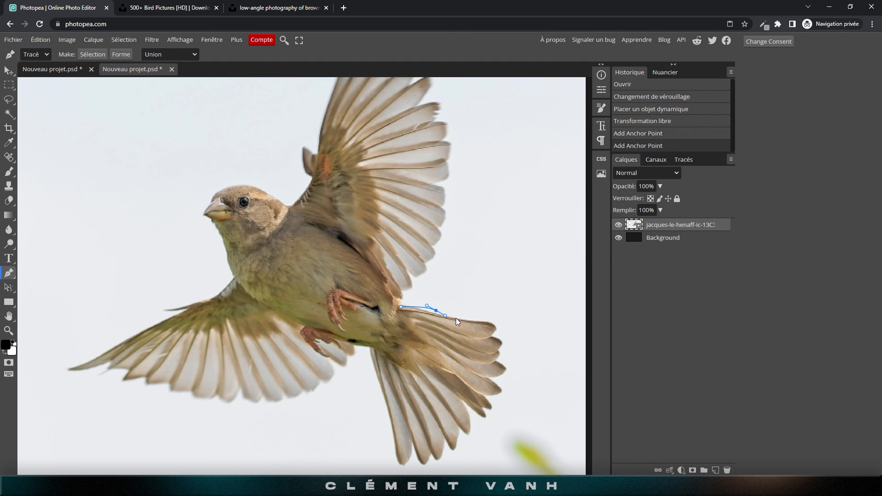
key("ctrl+z")
key("ctrl+plus")
key("ctrl+plus")
left_click_drag(490, 360, 227, 298)
key("ctrl+plus")
key("ctrl+z")
Draw a closed Pen path along the tail's upper edge, around its end and back through the feathers
left_click(403, 315)
left_click_drag(294, 299, 318, 307)
left_click_drag(389, 320, 418, 321)
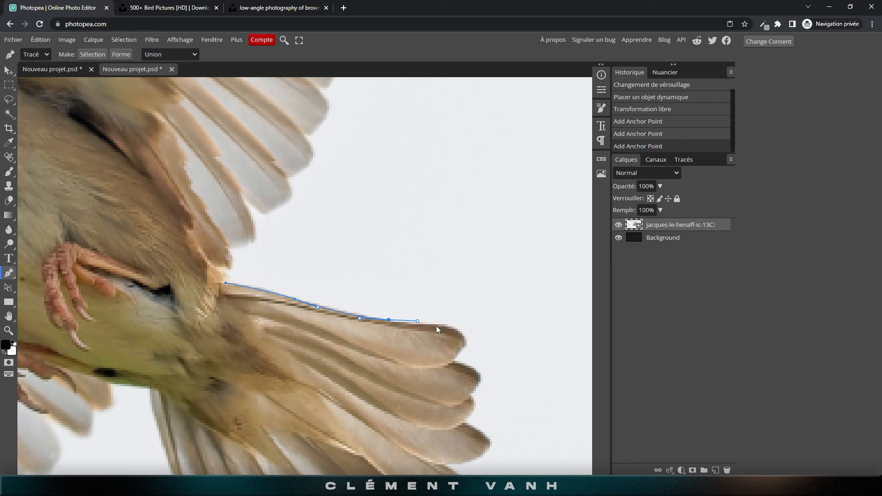
left_click_drag(448, 360, 405, 391)
left_click_drag(266, 377, 253, 374)
left_click_drag(250, 357, 238, 324)
left_click(228, 304)
left_click(225, 283)
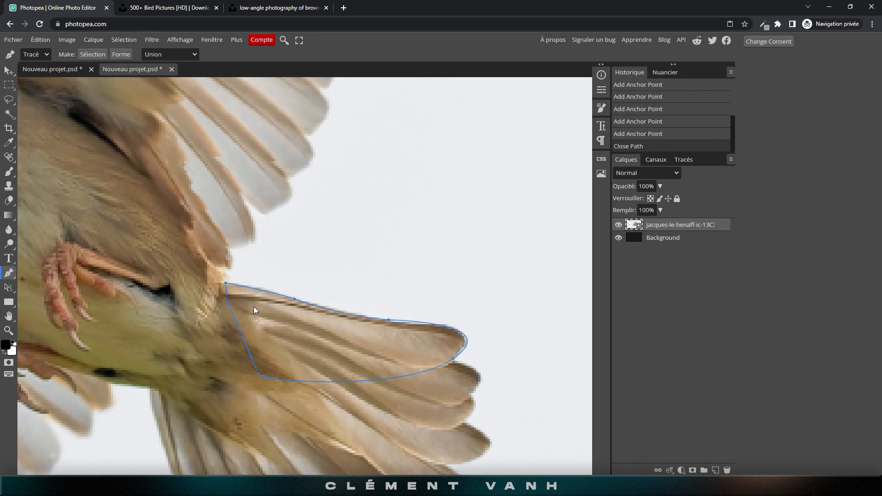
Convert the tail path to a selection and add a pixel mask from it to the bird layer
right_click(253, 307)
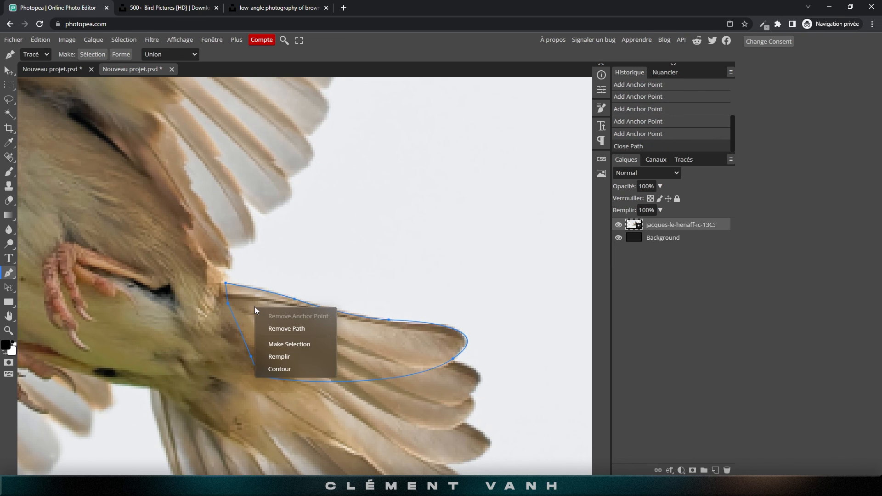
left_click(293, 346)
left_click(92, 159)
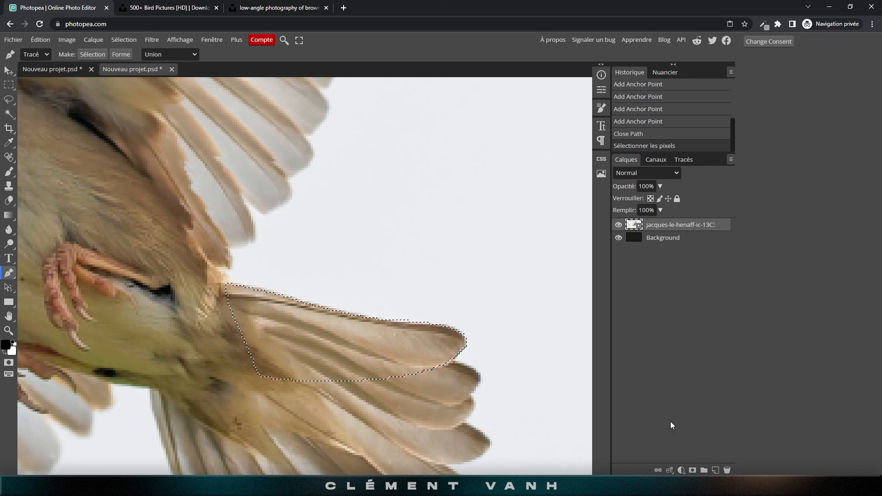
left_click(693, 470)
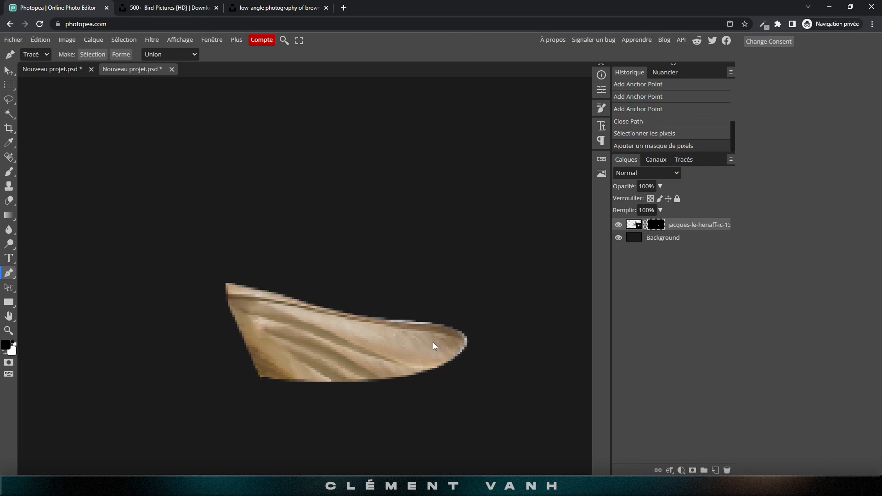
Delete the pixel mask from the bird layer
key("ctrl+minus")
key("ctrl+minus")
left_click_drag(343, 307, 407, 316)
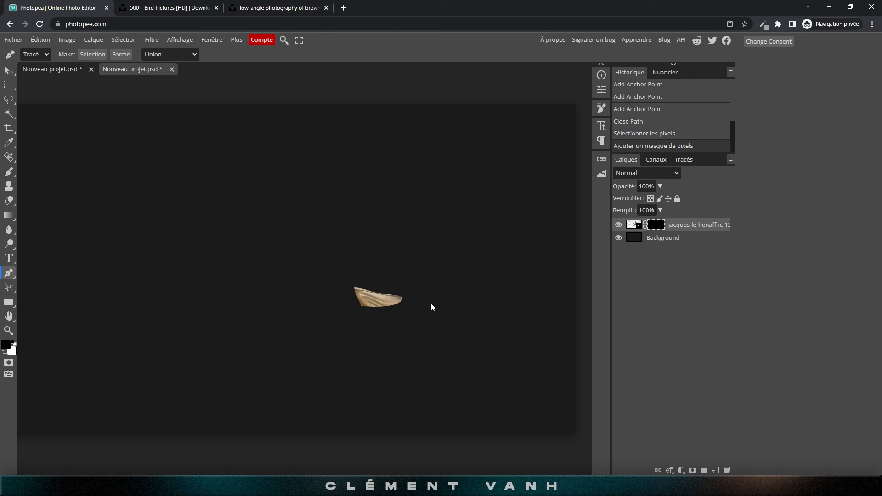
right_click(655, 225)
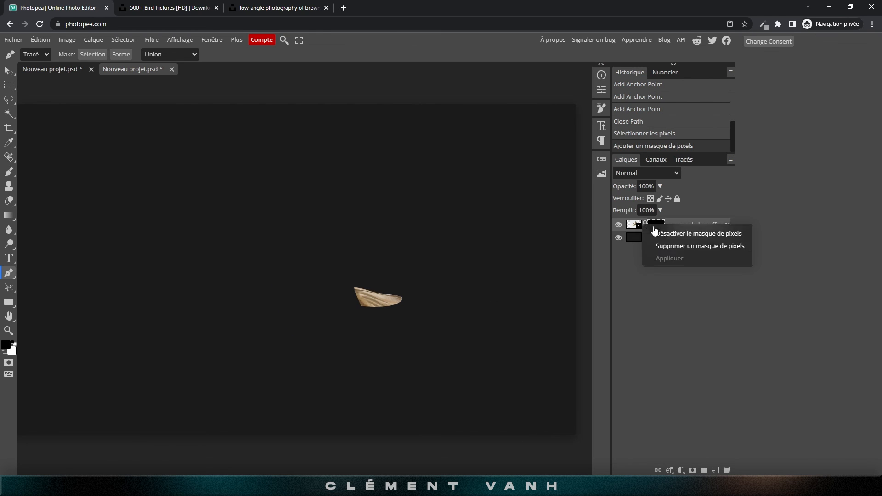
left_click(679, 247)
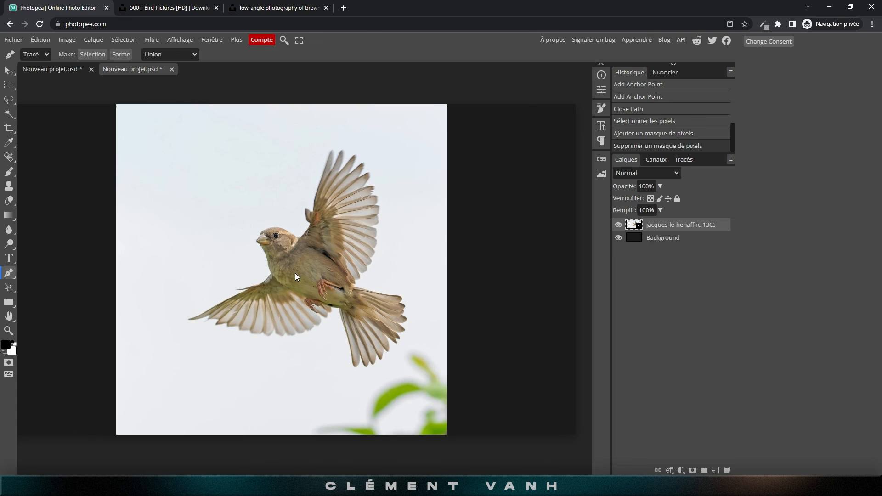
Try the Magic Wand on the bird, deselect, and select the pale background around it with tolerance 16
left_click(10, 114)
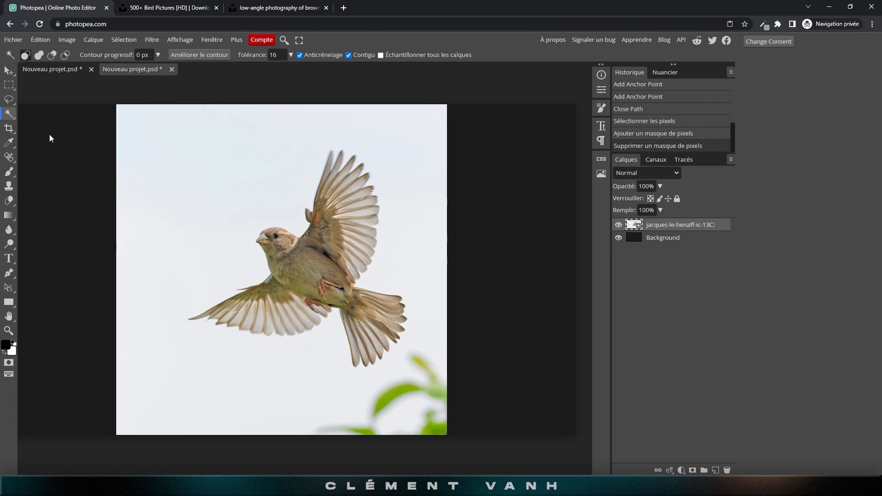
left_click(308, 268)
key("ctrl+d")
left_click(280, 207)
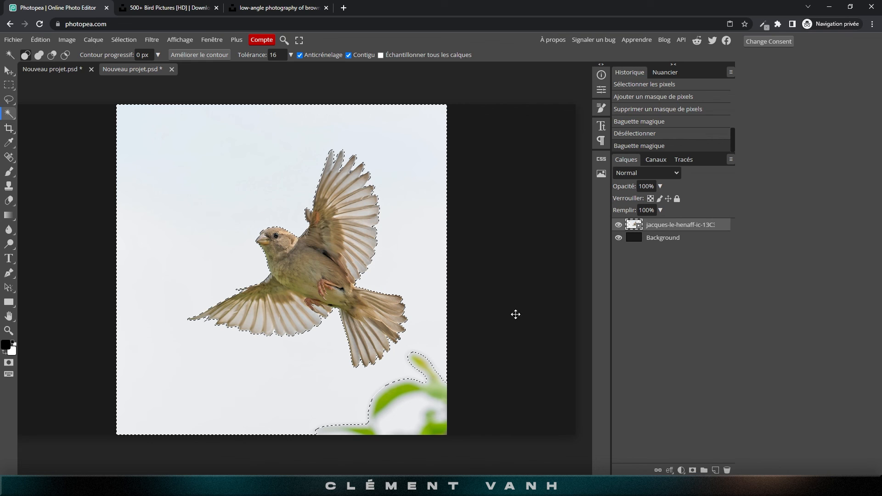
Try masking the bird layer with the background selection and inverting the layer's colours, undoing each attempt
left_click(691, 470)
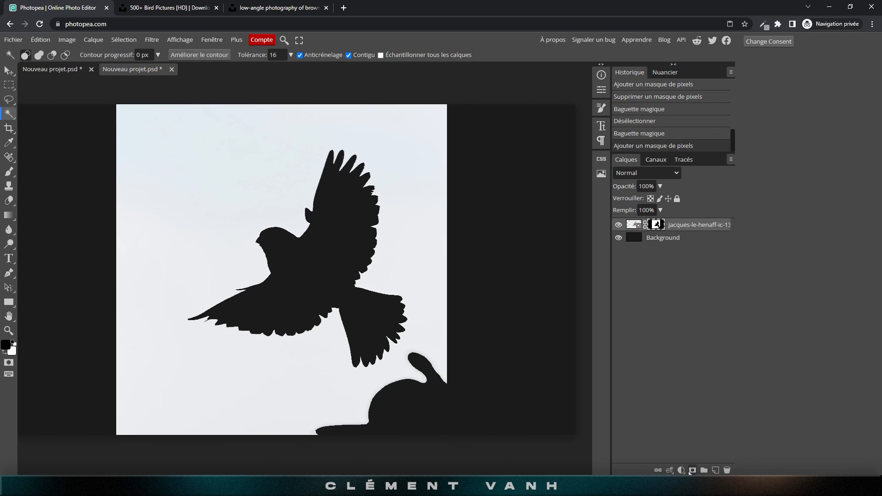
key("ctrl+z")
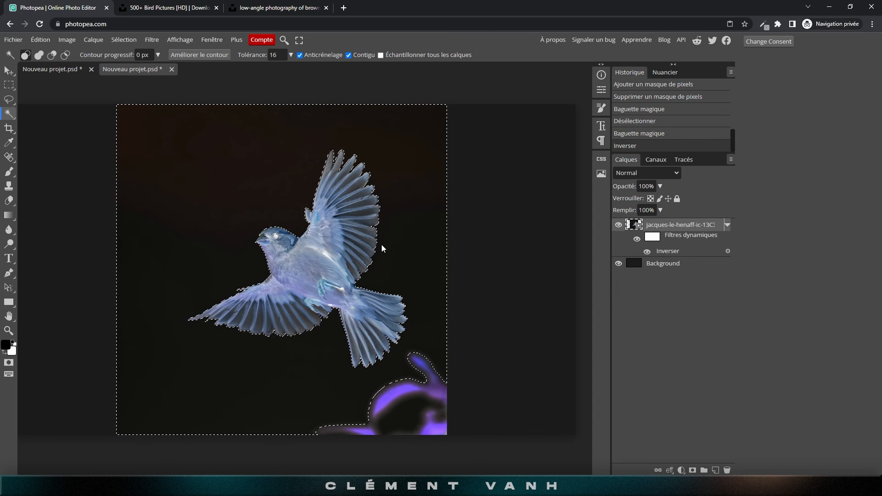
key("ctrl+shift+i")
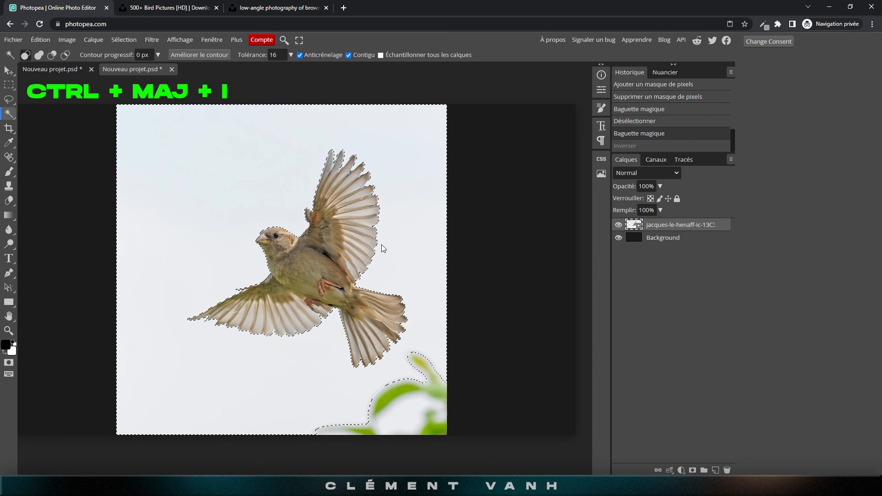
Try inverting the selection and adding a pixel mask to the bird layer, and undo both
key("ctrl+shift+i")
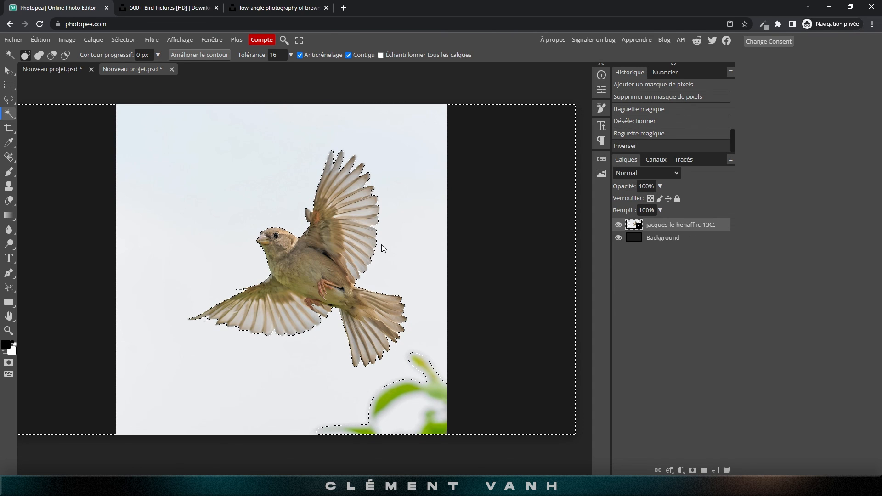
left_click(692, 471)
key("ctrl+z")
key("ctrl+z")
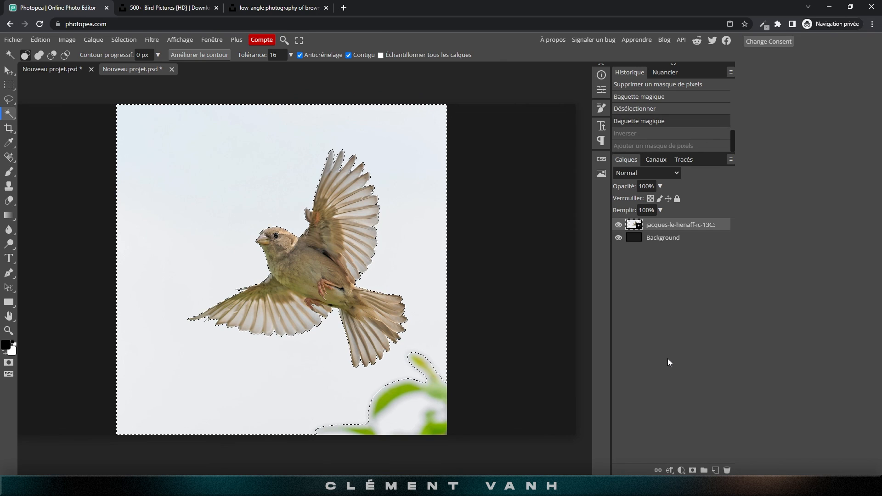
Add an inverted pixel mask to the bird layer that hides the selected background, and inspect the cutout's edges
key("alt")
left_click(692, 471, "alt")
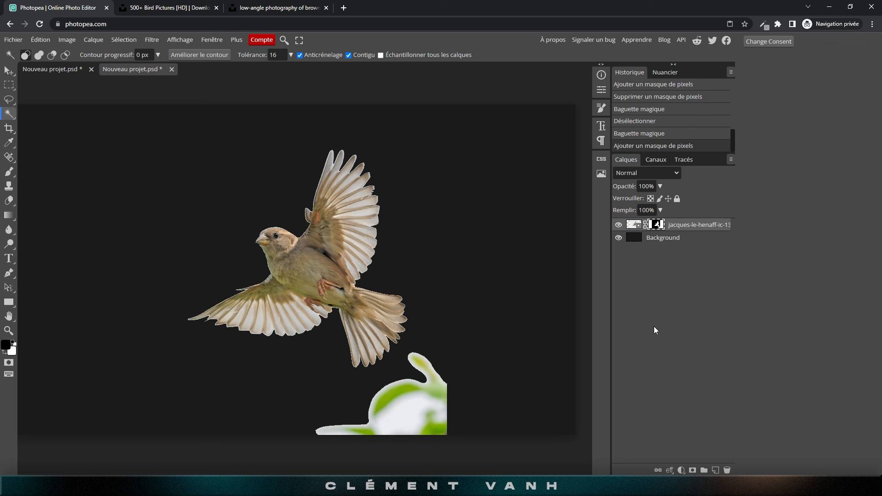
left_click_drag(387, 328, 380, 294)
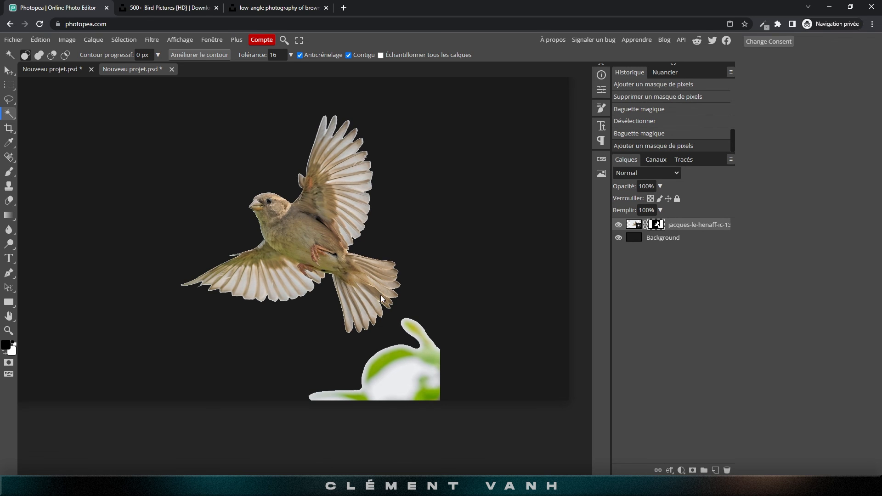
scroll(380, 295, "up", 5)
left_click_drag(414, 261, 354, 260)
scroll(353, 260, "down", 5)
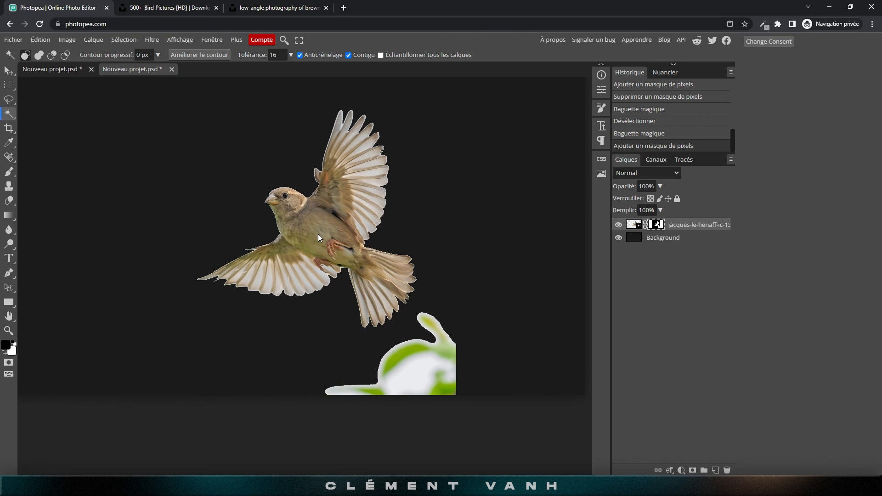
scroll(318, 233, "up", 5)
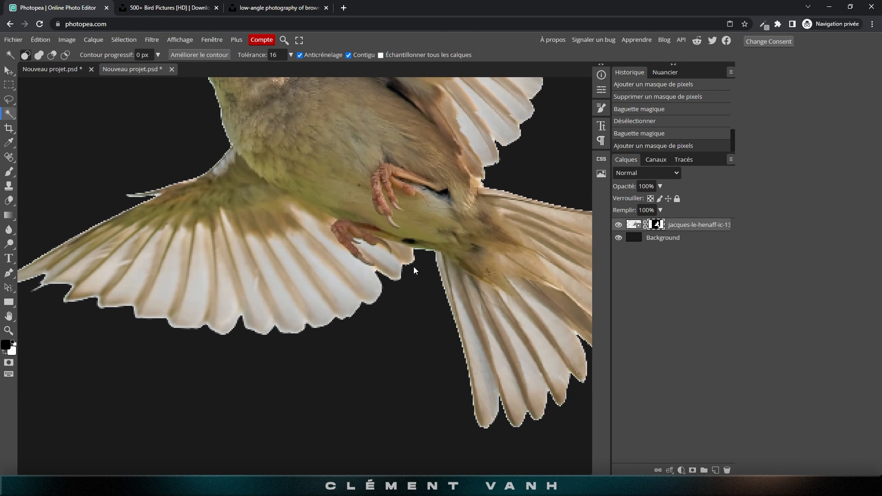
Paint black with the Brush on the bird layer's mask to hide the leftover green foliage near the canvas's lower edge
scroll(337, 248, "down", 3)
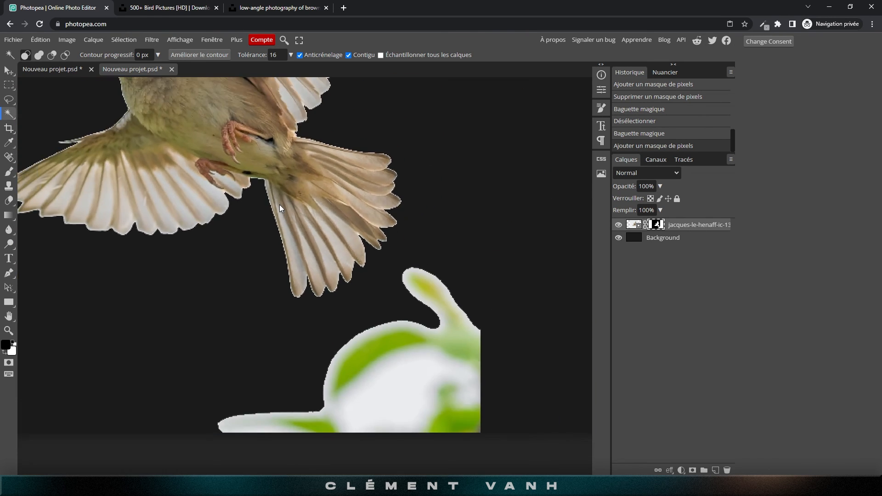
left_click(9, 171)
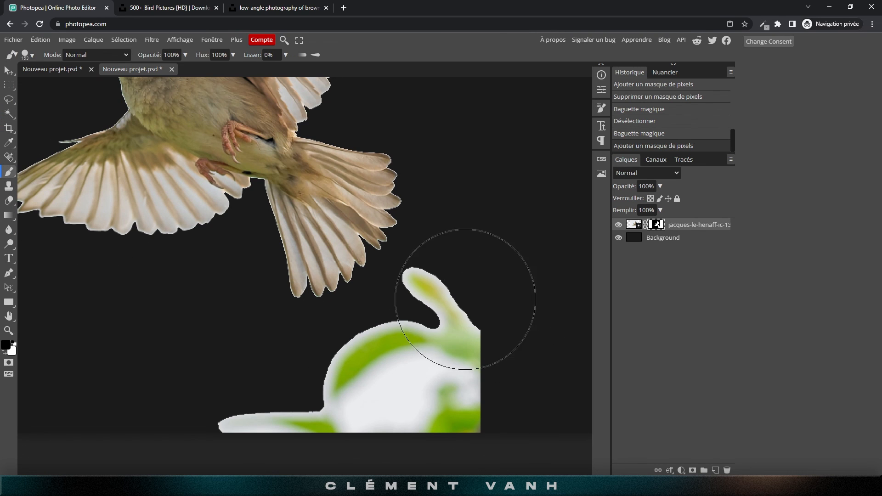
left_click(429, 289)
key("ctrl+z")
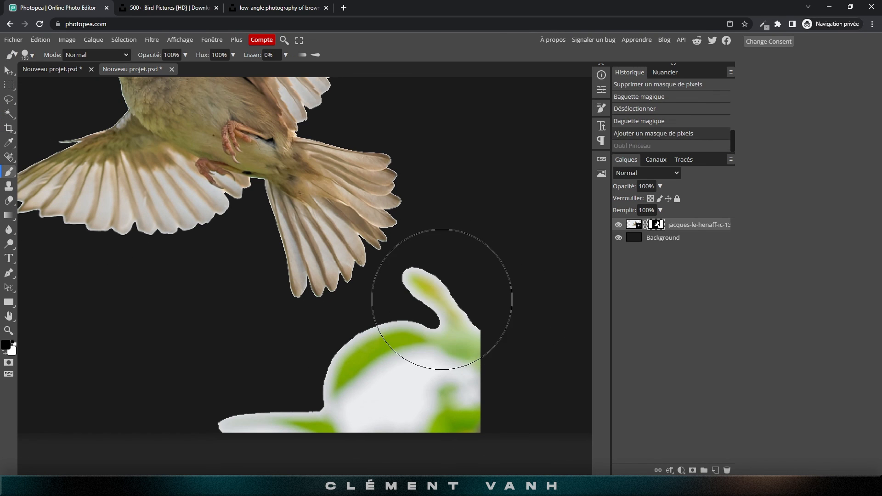
left_click(6, 345)
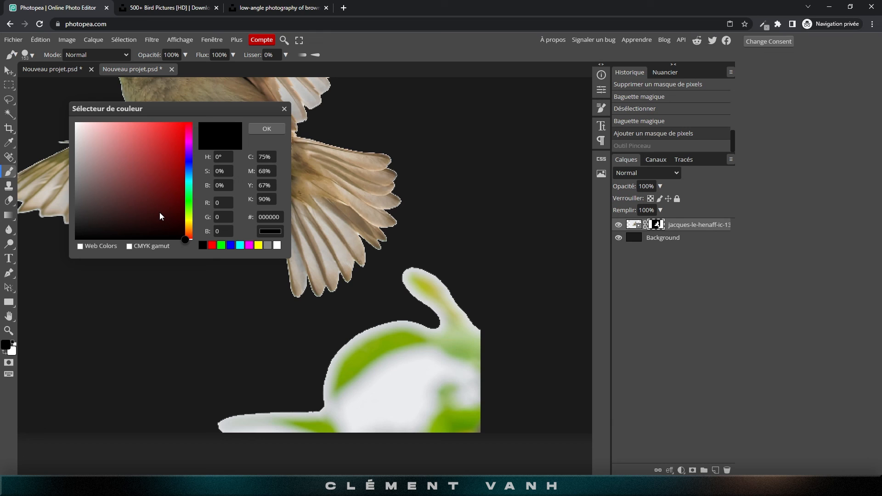
left_click_drag(156, 221, 107, 247)
left_click(266, 128)
left_click(463, 365)
mouse_move(462, 365)
left_mouse_down()
mouse_move(445, 414)
mouse_move(235, 430)
mouse_move(408, 374)
left_mouse_up()
key("ctrl+minus")
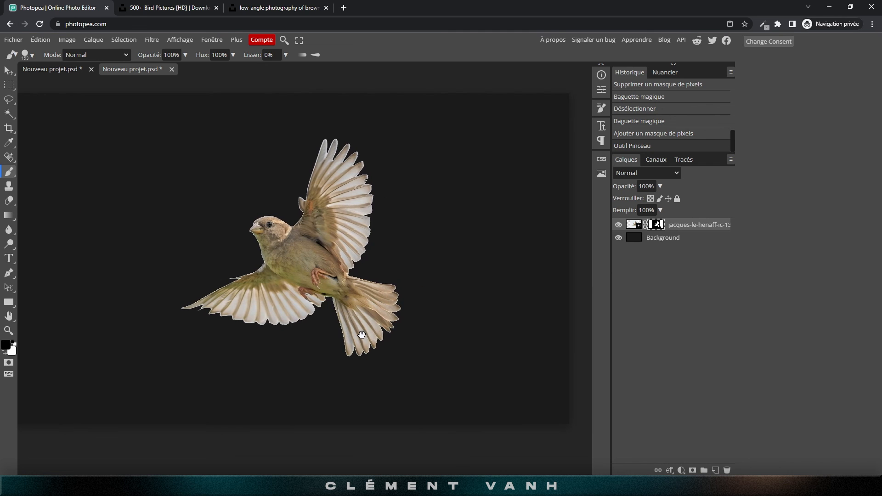
Examine the edges of the bird cutout along the wings, head and tail
key("ctrl+plus")
scroll(382, 256, "up", 5)
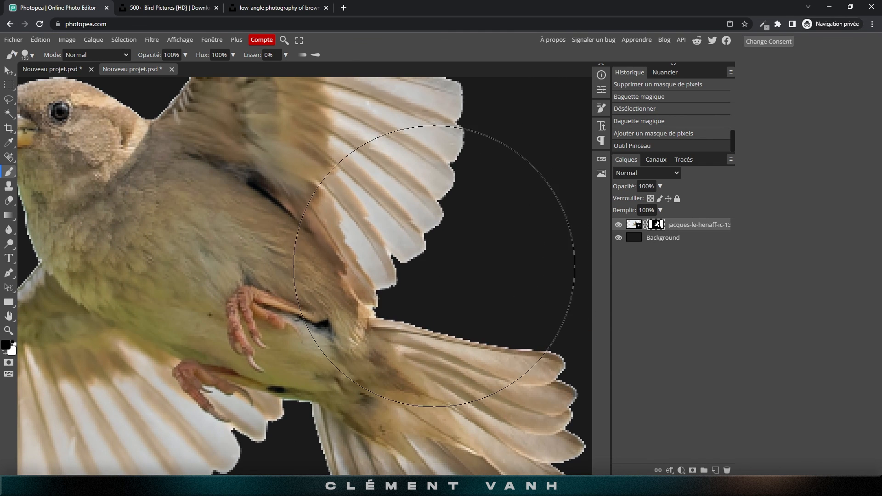
left_click_drag(417, 263, 310, 249)
left_click_drag(422, 193, 446, 401)
key("ctrl+minus")
scroll(445, 404, "down", 2)
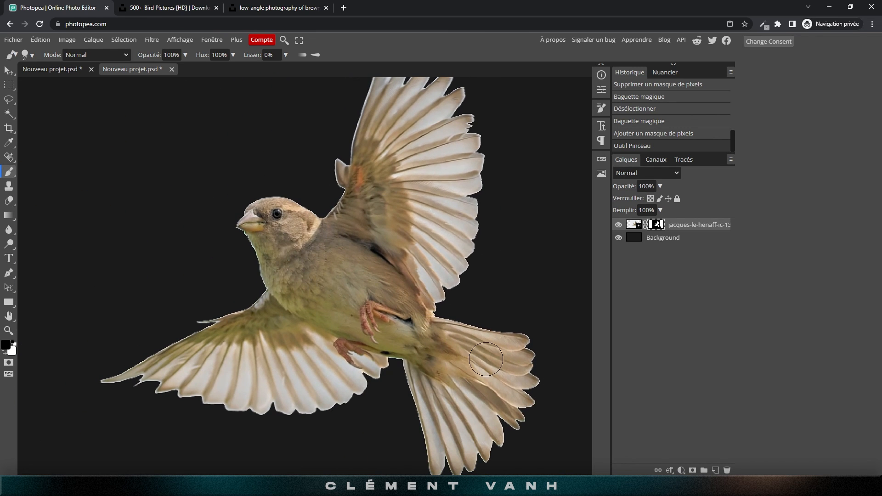
left_click_drag(349, 206, 378, 245)
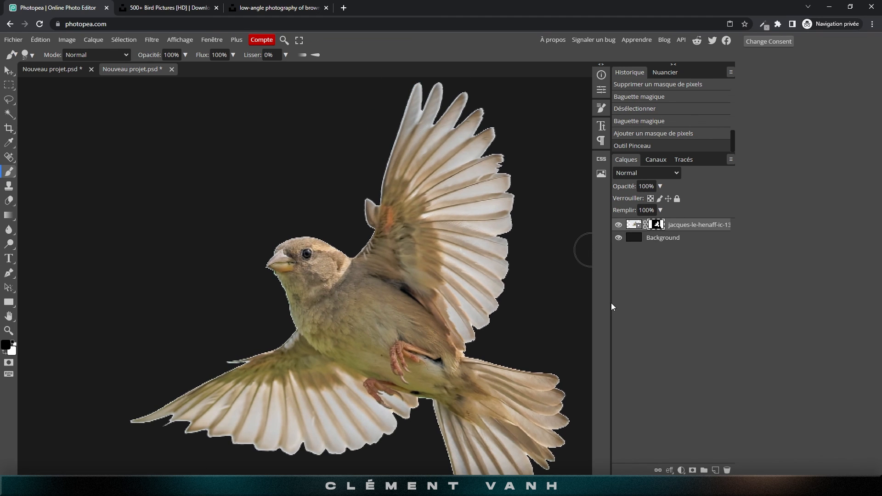
left_click_drag(472, 304, 435, 266)
Load the bird layer's mask as a selection, contract it by a few pixels, and check its outline around the head
left_click(655, 226, "ctrl")
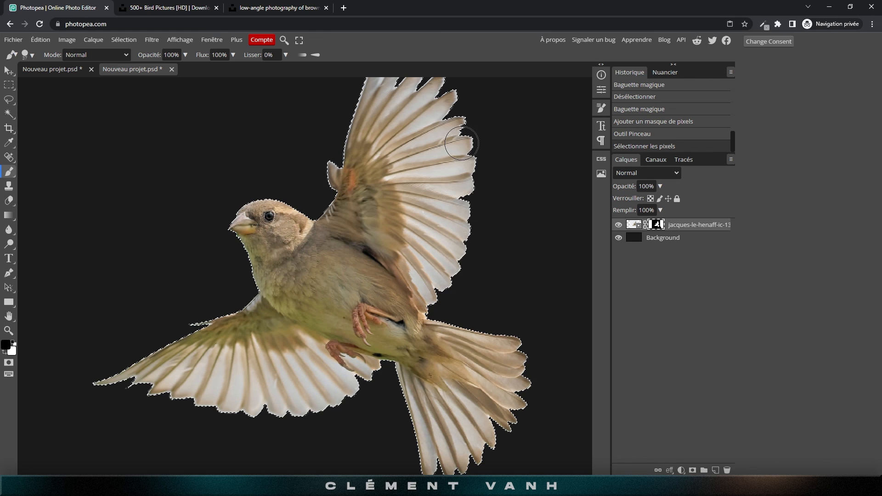
left_click_drag(347, 178, 368, 215)
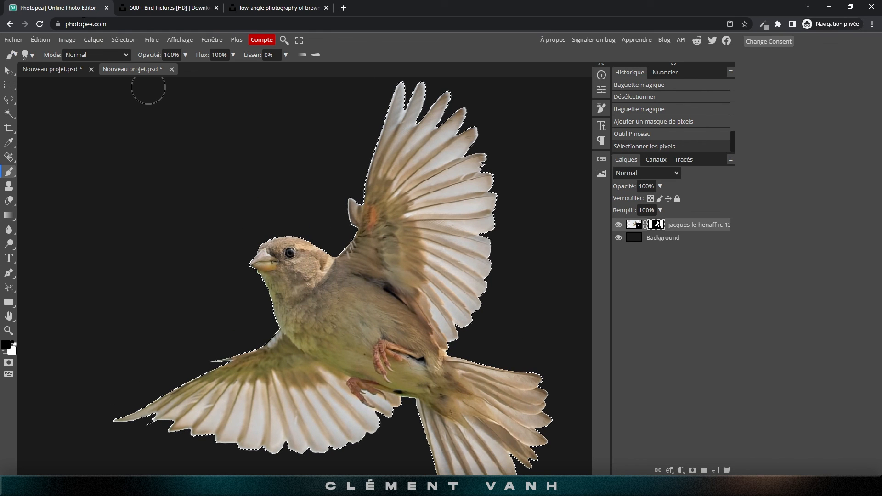
left_click(126, 39)
mouse_move(152, 137)
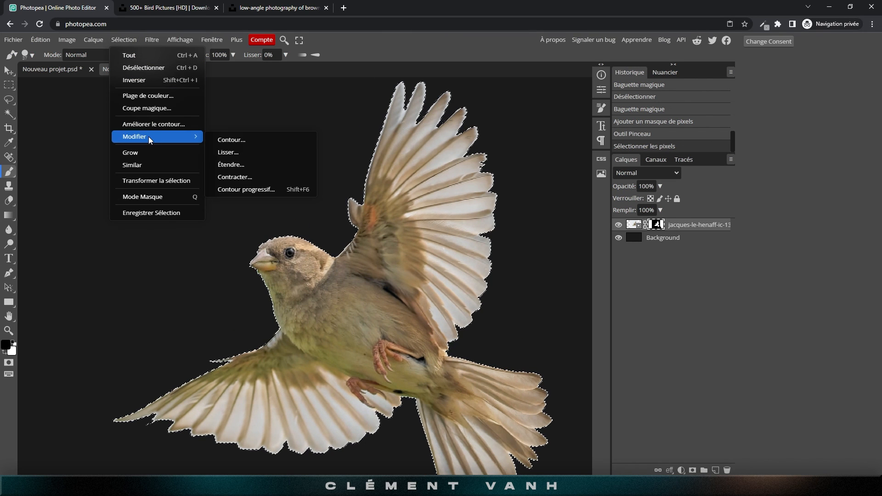
left_click(234, 177)
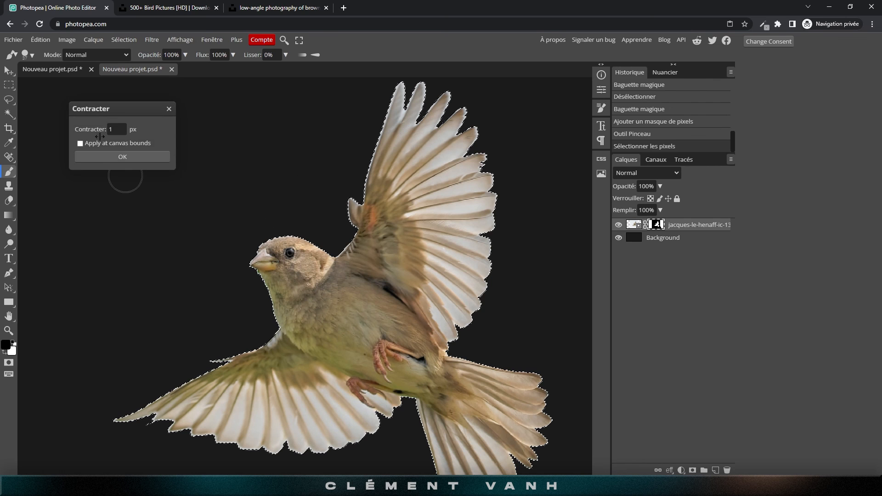
left_click_drag(124, 131, 92, 133)
left_click(129, 159)
key("ctrl+plus")
key("ctrl+plus")
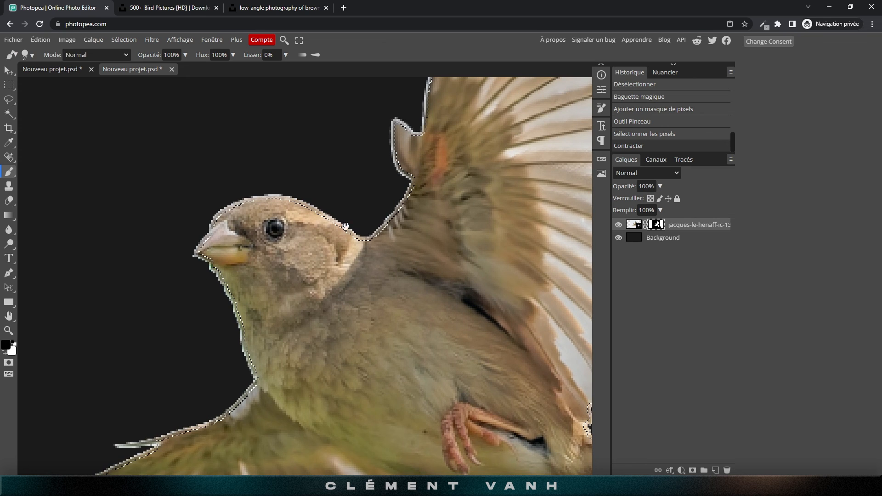
left_click_drag(344, 220, 327, 277)
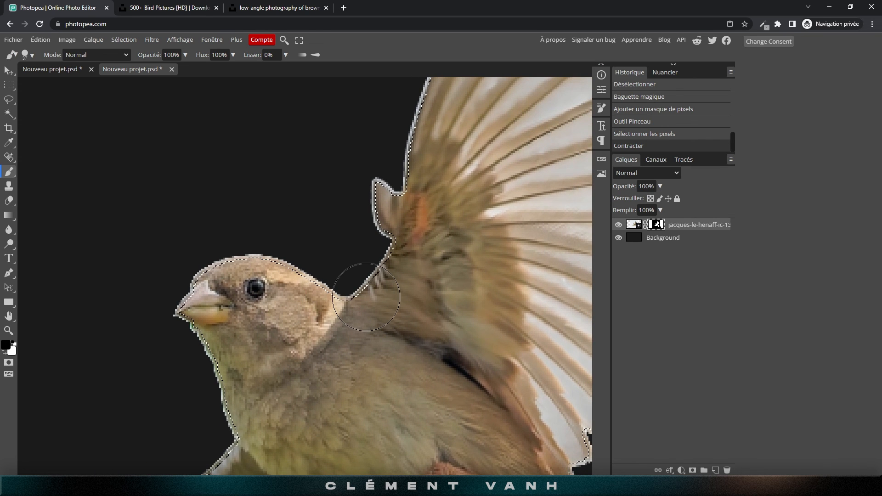
Replace the bird layer's mask with a new pixel mask made from the contracted selection
key("ctrl+minus")
key("ctrl+minus")
key("ctrl+minus")
key("ctrl+minus")
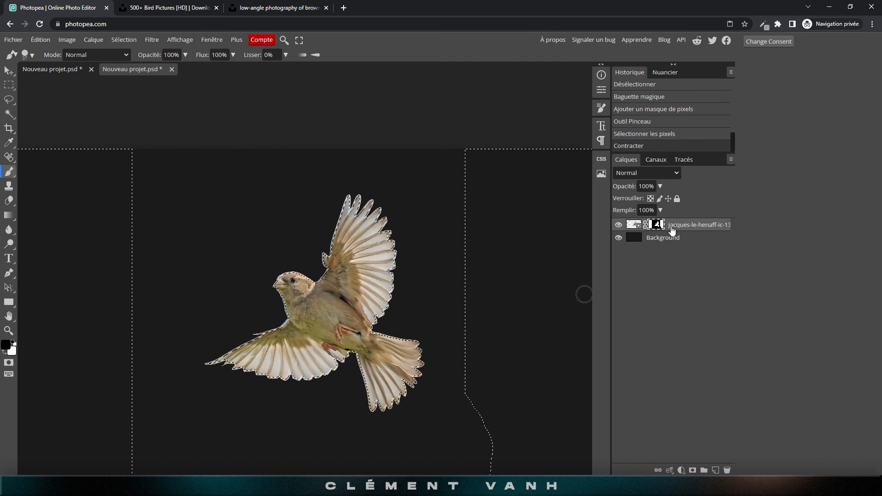
right_click(657, 225)
left_click(688, 244)
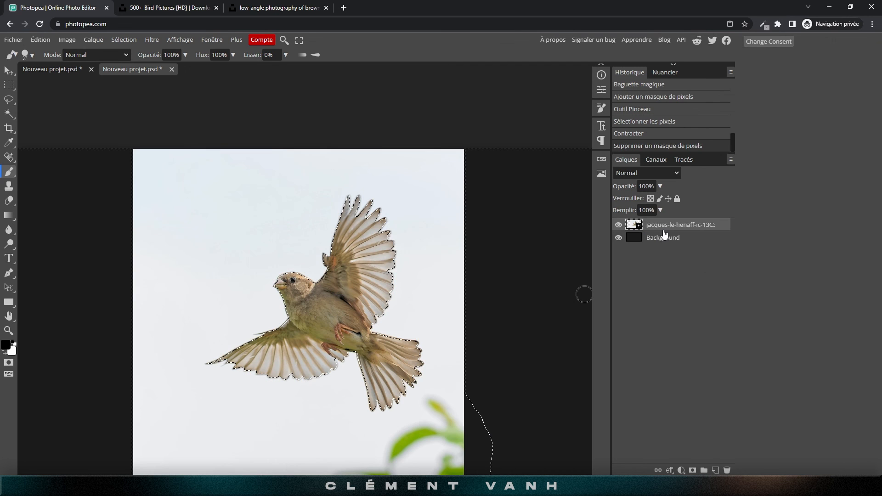
left_click(693, 470)
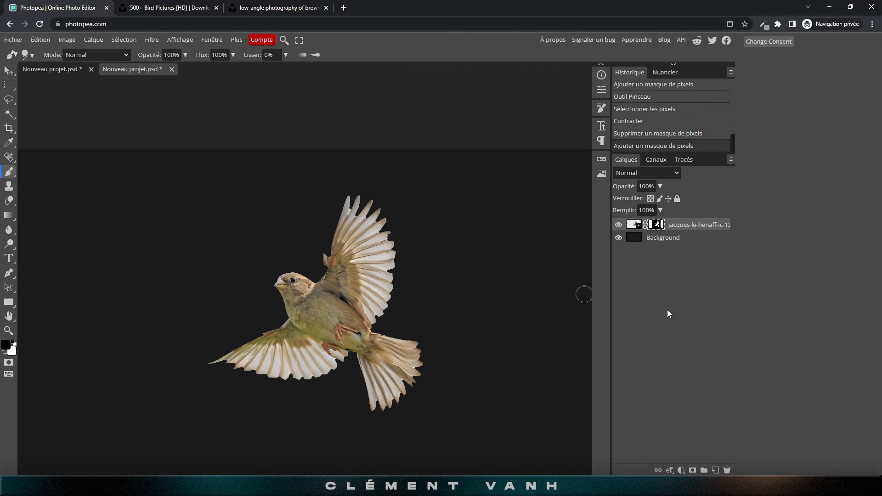
Examine the new cutout's edges around the bird's head and upper wing feathers
key("ctrl+plus")
key("ctrl+plus")
key("ctrl+plus")
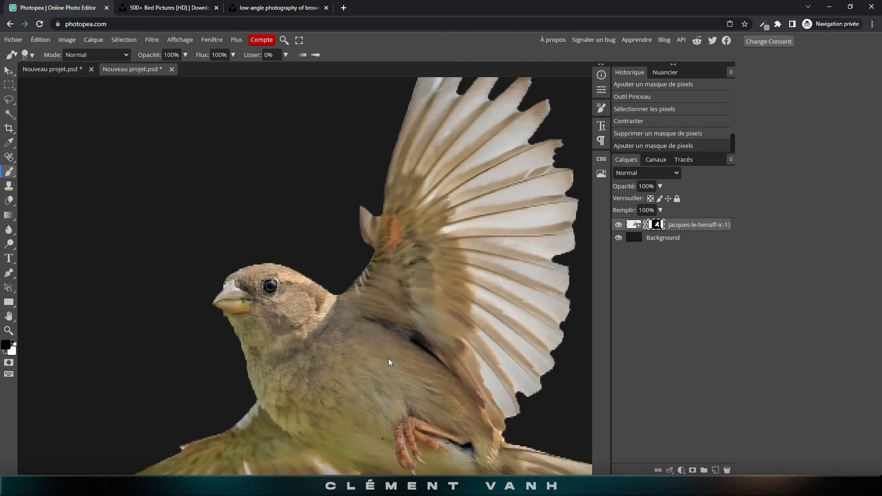
mouse_move(441, 230)
left_mouse_down()
mouse_move(374, 303)
mouse_move(302, 356)
left_mouse_up()
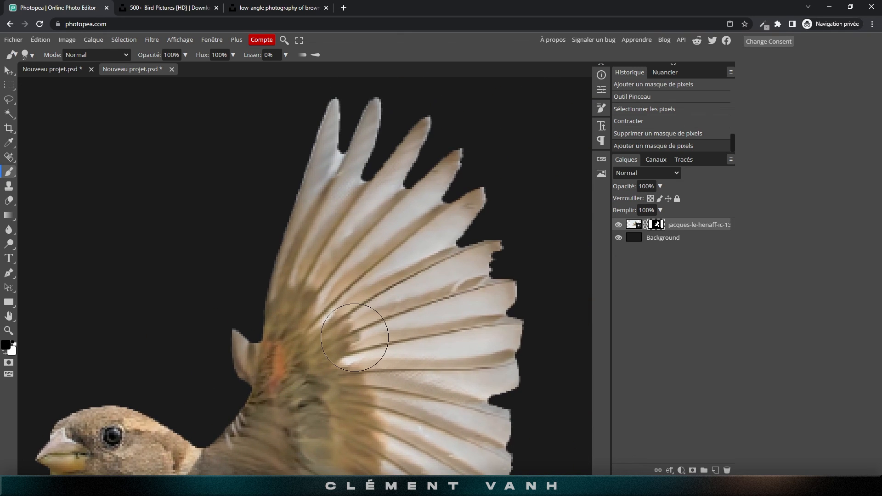
key("ctrl+minus")
key("ctrl+minus")
key("ctrl+minus")
key("ctrl+minus")
left_click_drag(355, 338, 428, 293)
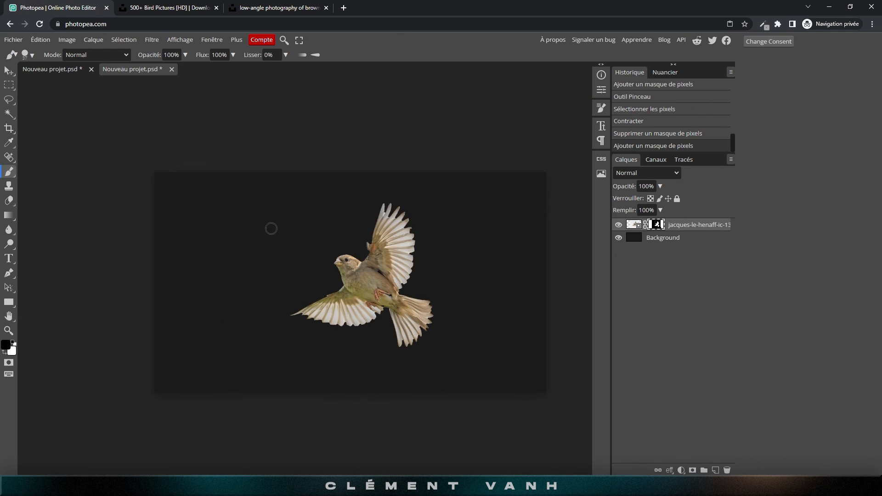
Shift the bird layer with the Move tool, center it horizontally within the whole canvas, and deselect
key("v")
scroll(299, 216, "up", 1)
scroll(298, 216, "up", 1)
left_click_drag(397, 281, 351, 272)
key("ctrl+a")
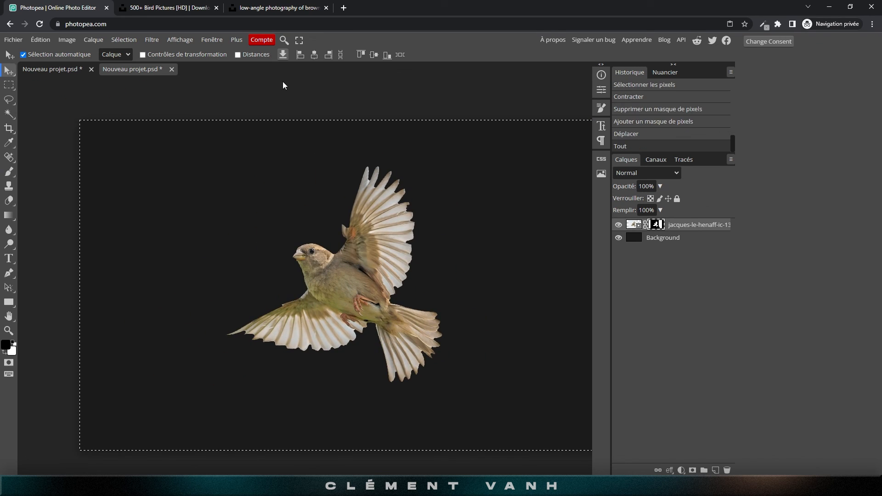
left_click(314, 55)
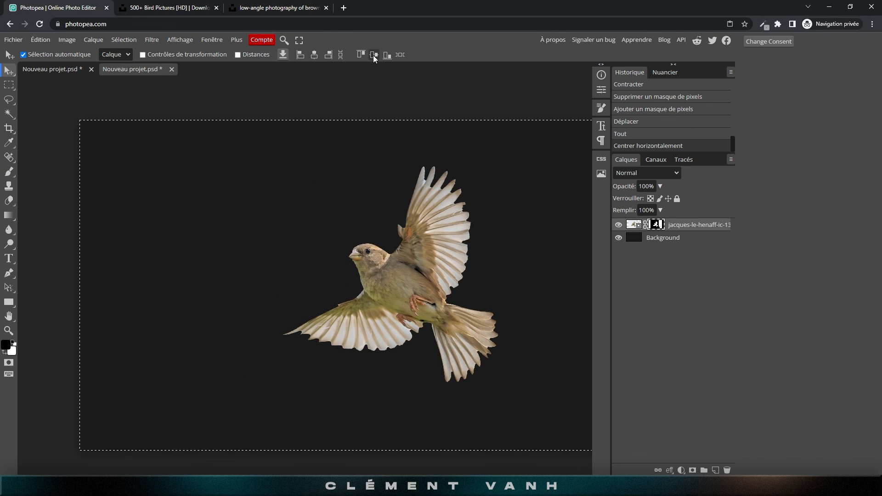
scroll(410, 167, "down", 2)
key("ctrl+d")
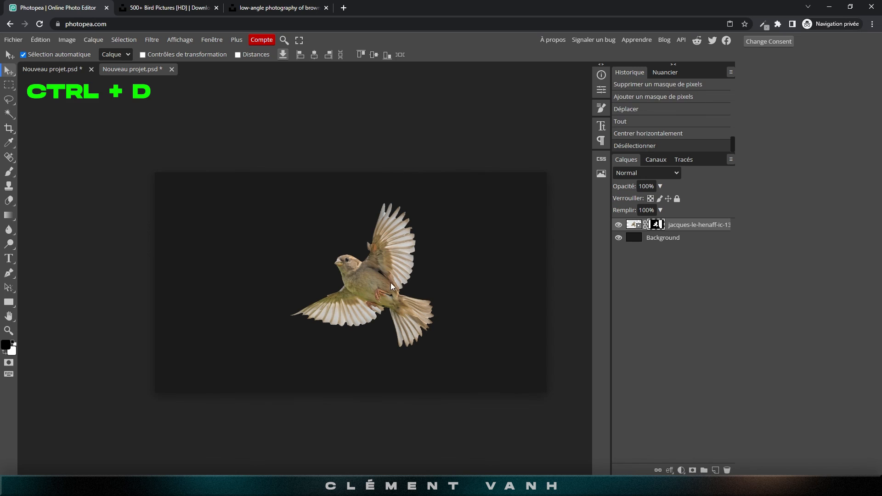
Convert the masked bird layer into a smart object
key("ctrl+plus")
left_click_drag(435, 304, 357, 290)
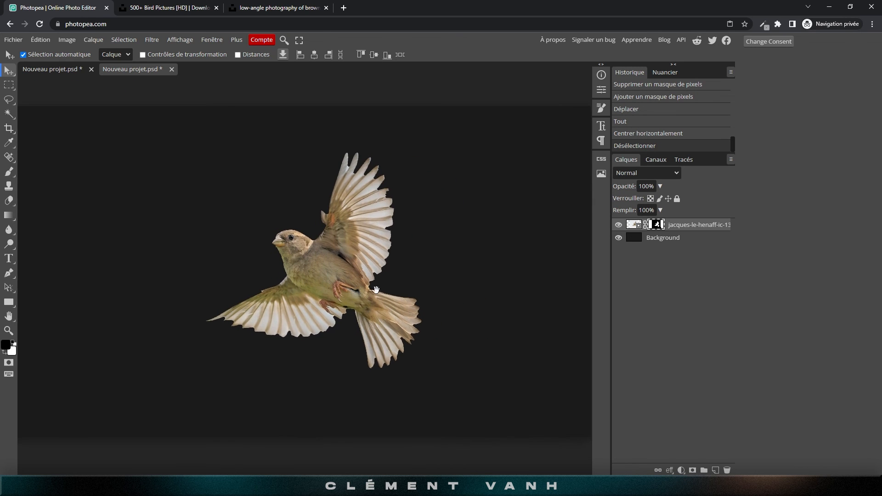
right_click(694, 230)
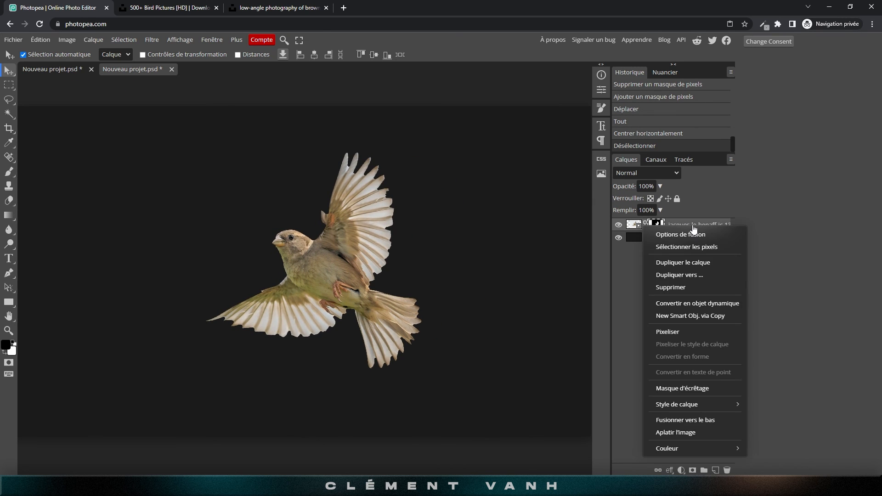
left_click(689, 304)
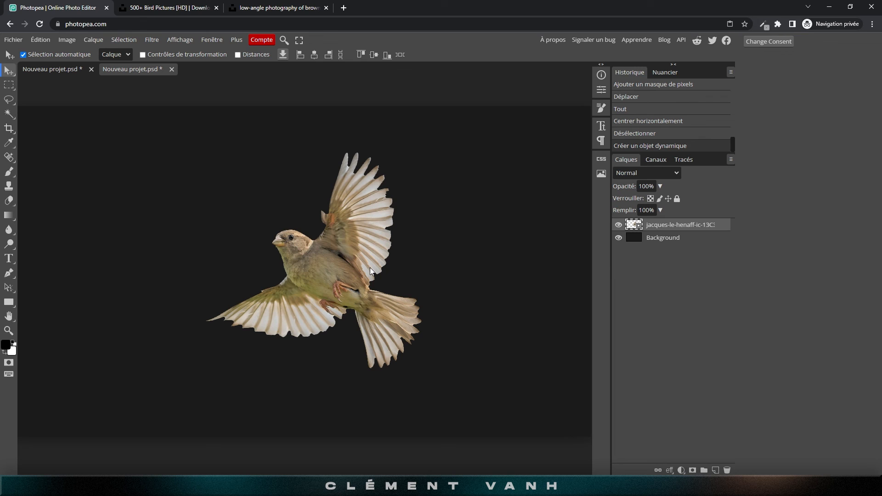
key("ctrl+alt+t")
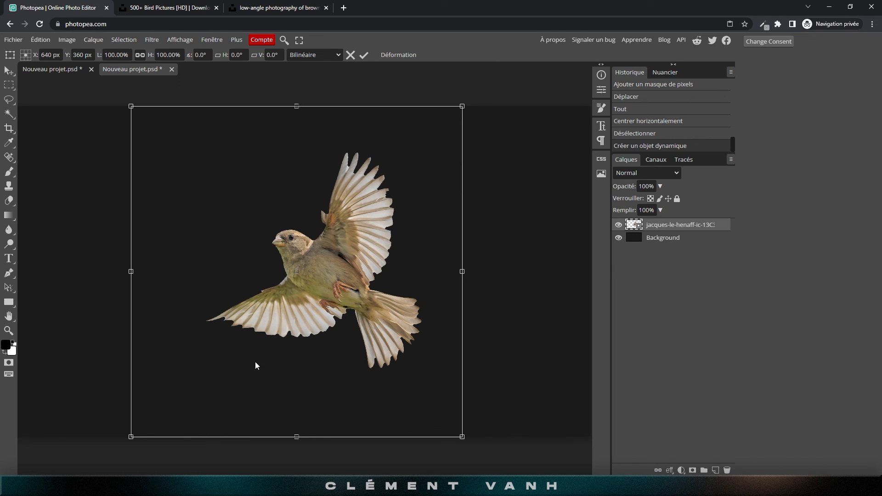
left_click_drag(284, 283, 348, 256)
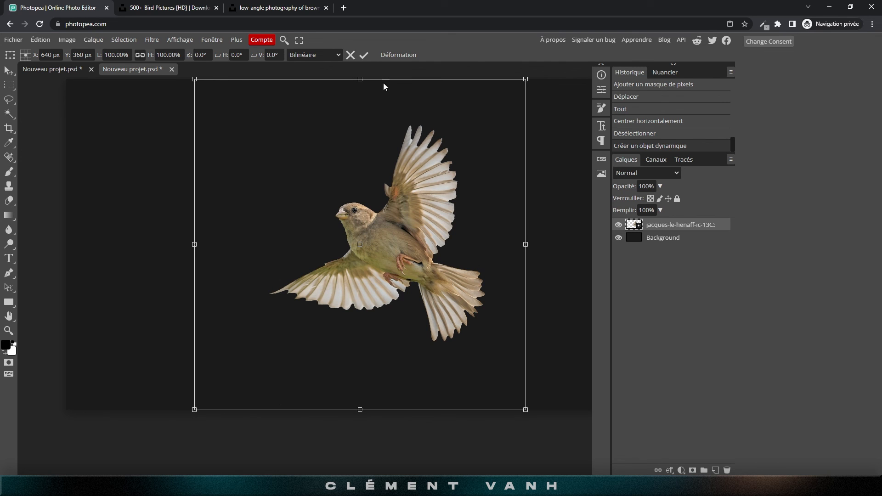
left_click(351, 58)
Enlarge the Eraser brush to about 399 px and select a tall rectangular area between the bird and the canvas's left edge
left_click(14, 199)
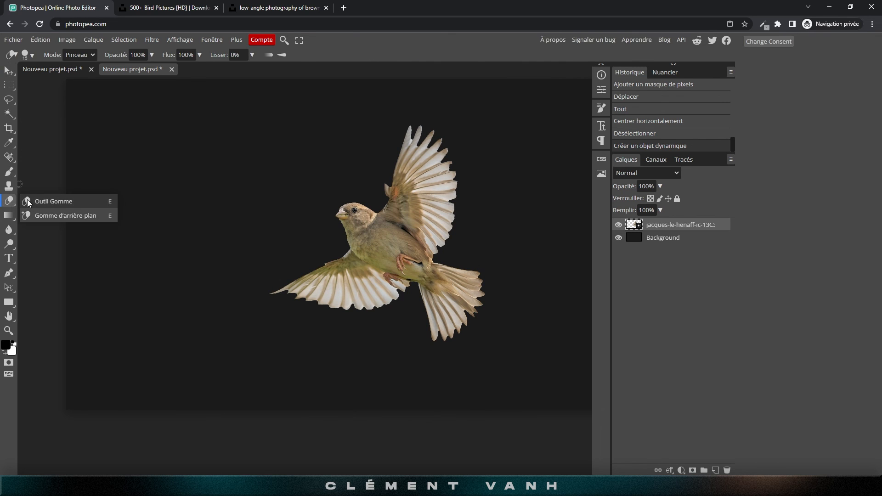
left_click_drag(187, 184, 291, 198)
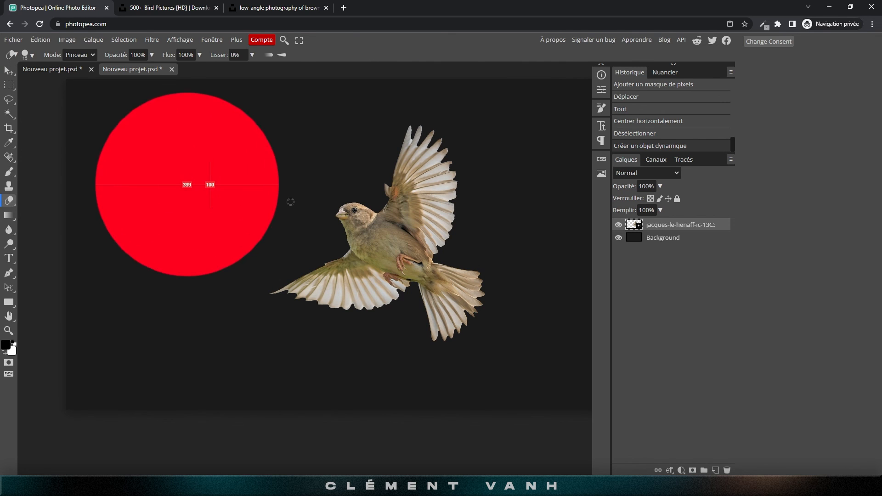
key("m")
left_click_drag(111, 91, 268, 421)
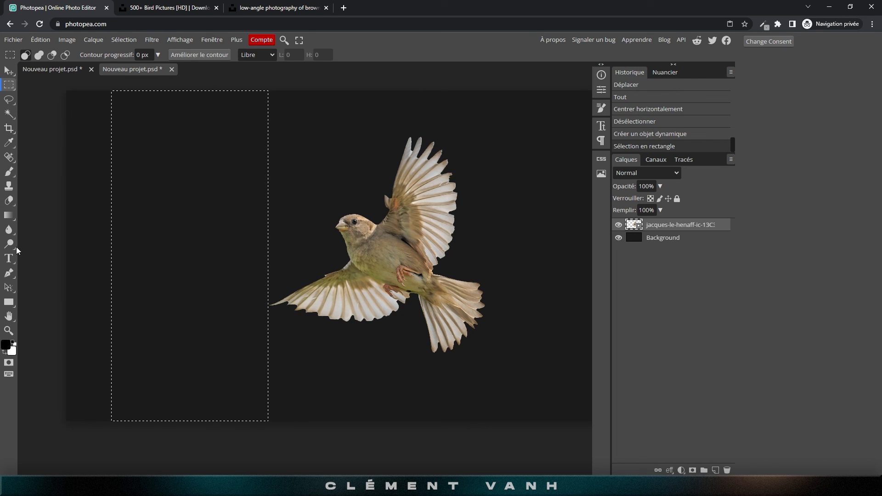
Rasterize the bird layer, erase inside the rectangular selection, and deselect
left_click(9, 201)
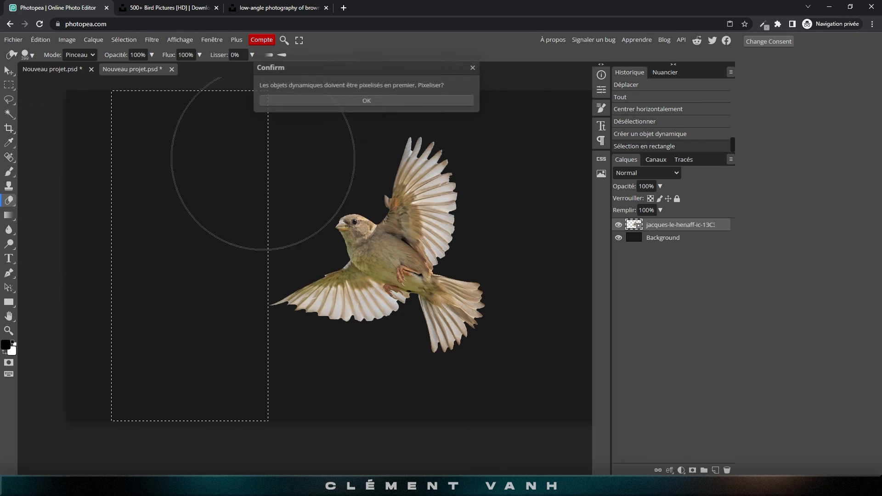
left_click(360, 101)
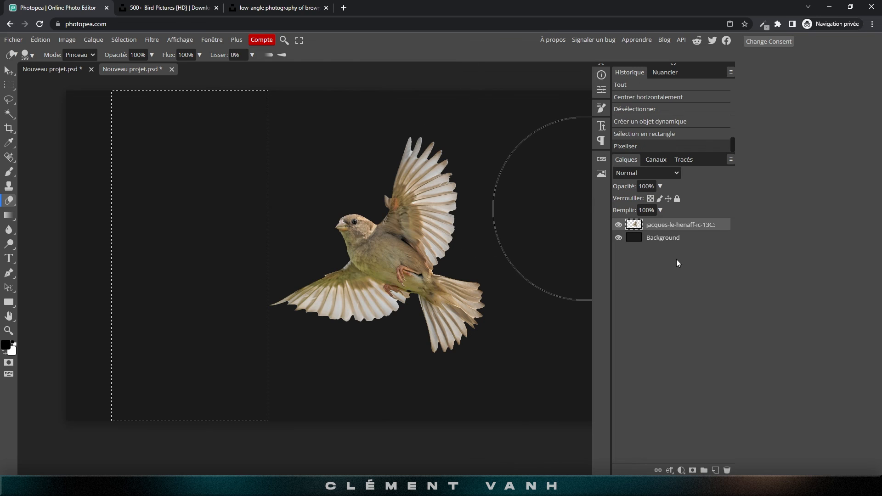
right_click(671, 226)
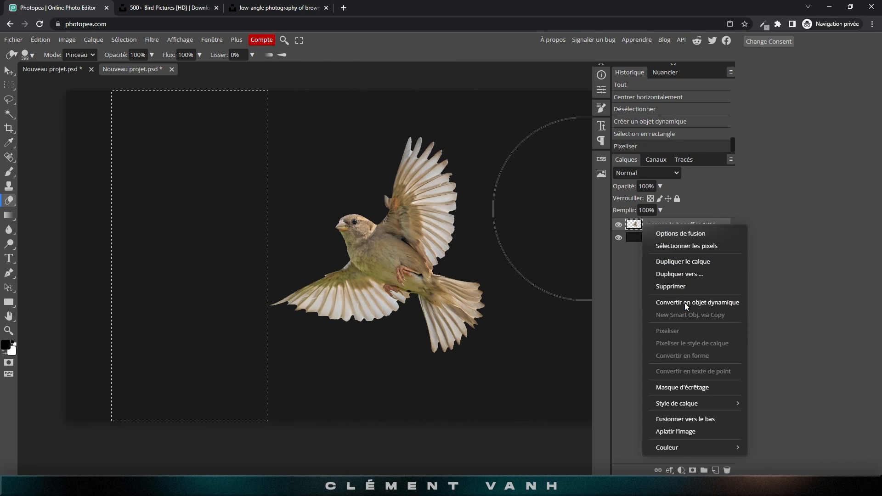
left_click(224, 193)
key("ctrl+d")
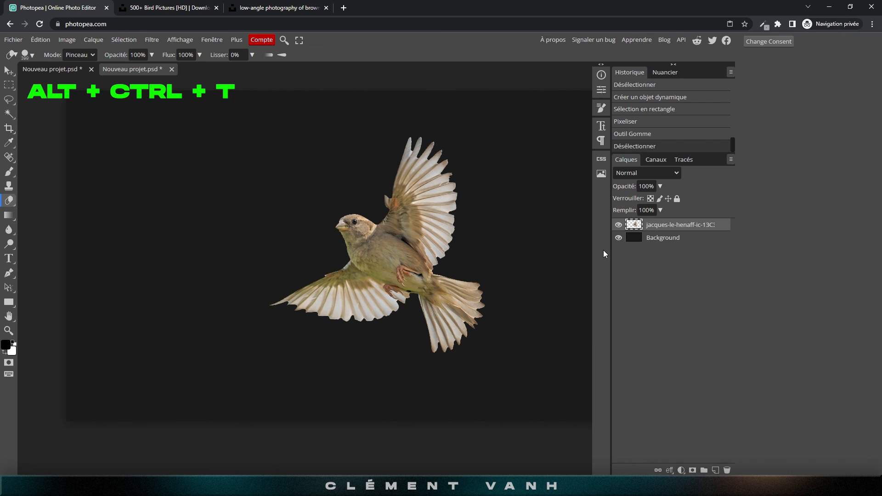
key("ctrl+alt+t")
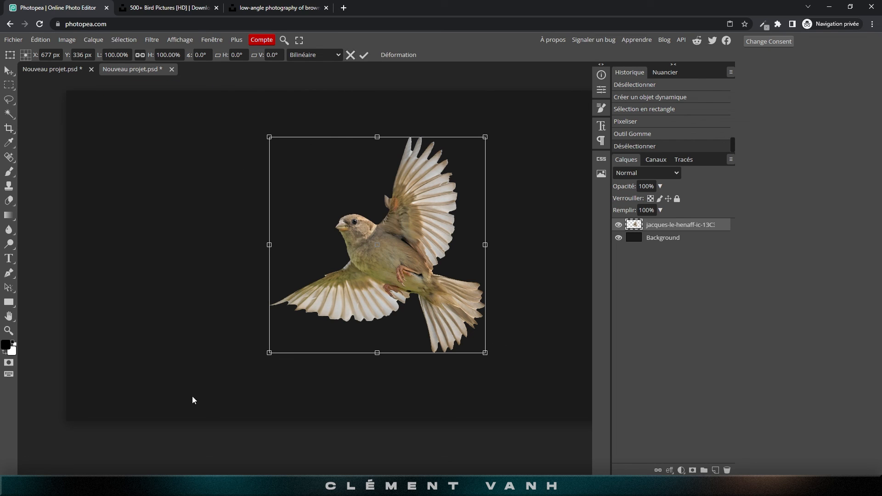
left_click(350, 55)
left_click_drag(405, 277, 353, 282)
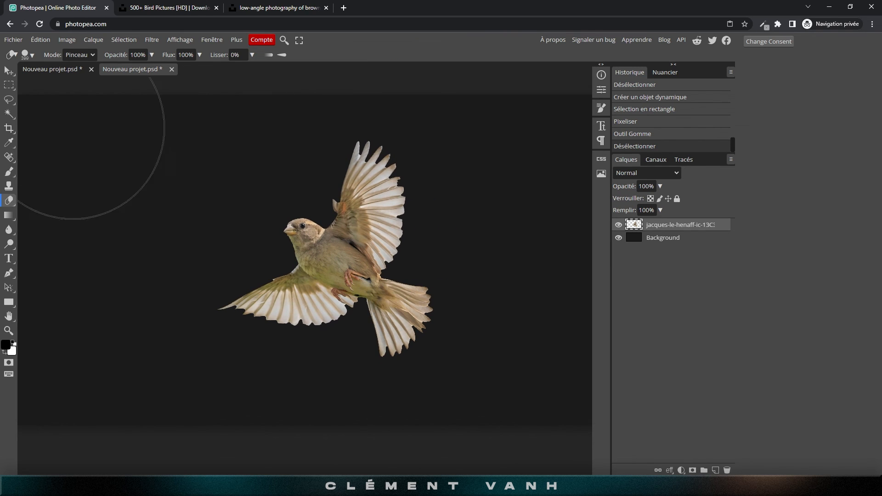
Add a white 100 px text layer reading "FLY" beside the bird's head and shift it slightly down and left
left_click(9, 258)
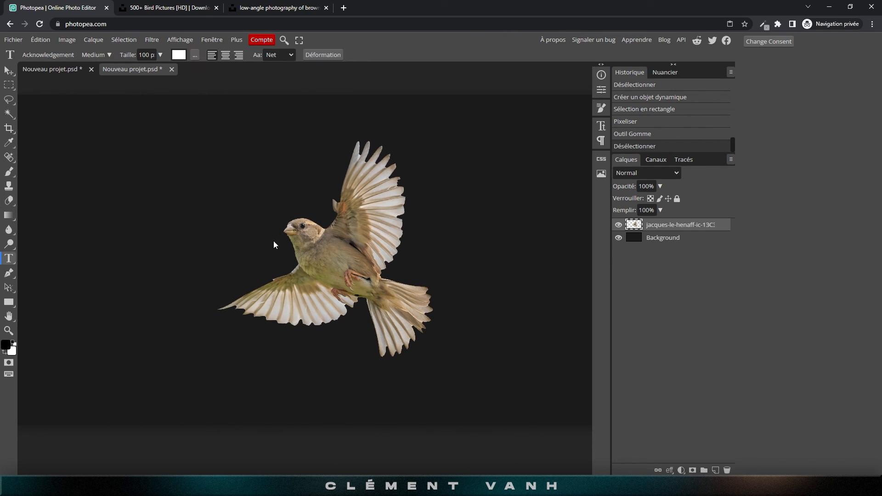
left_click(165, 211)
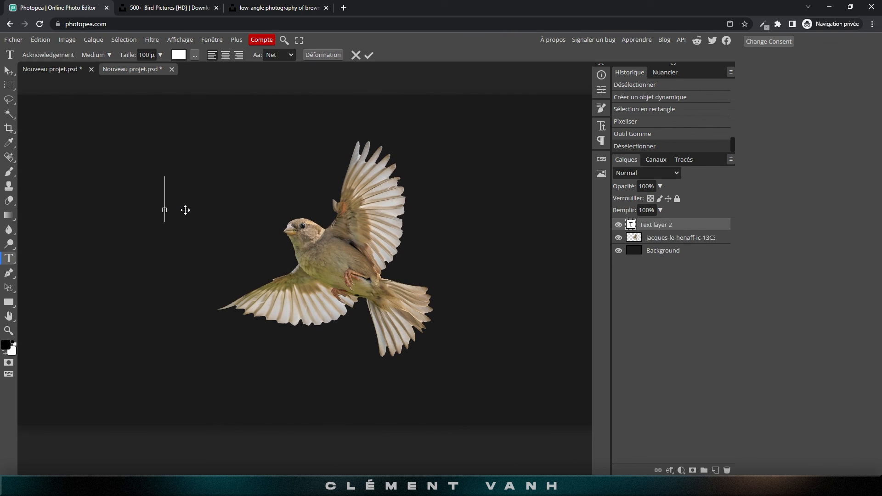
type("FLY")
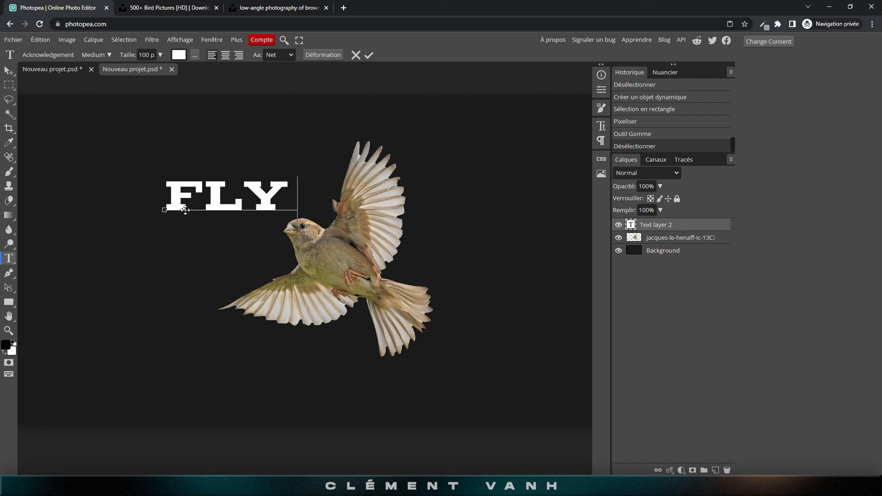
key("BackSpace")
left_click(367, 56)
left_click(7, 70)
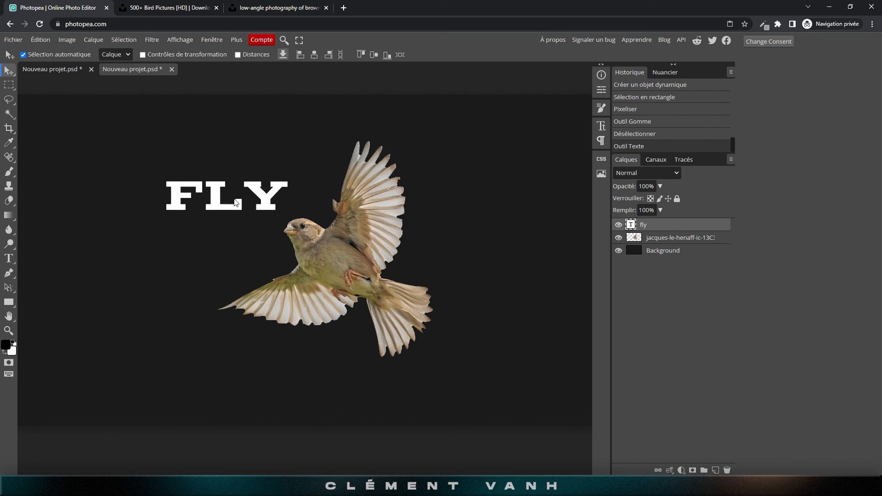
left_click_drag(217, 206, 176, 219)
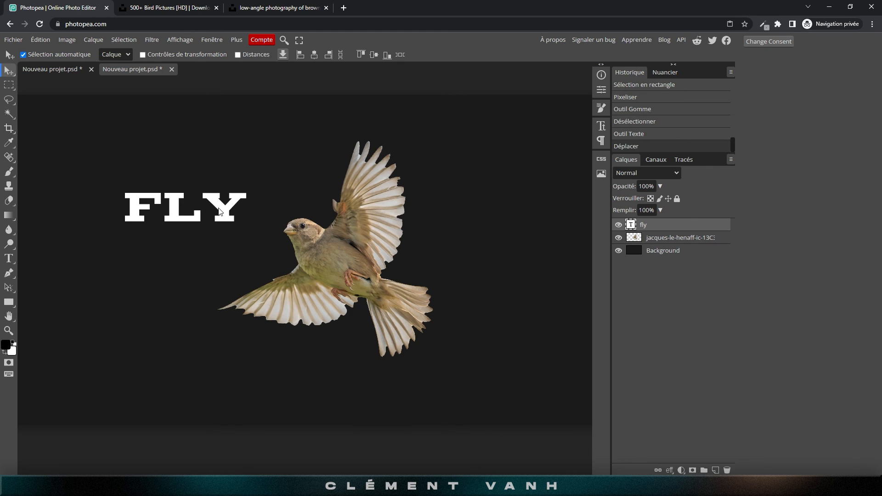
Reopen the FLY text for editing and examine its font style, warp and additional color options
double_click(220, 211)
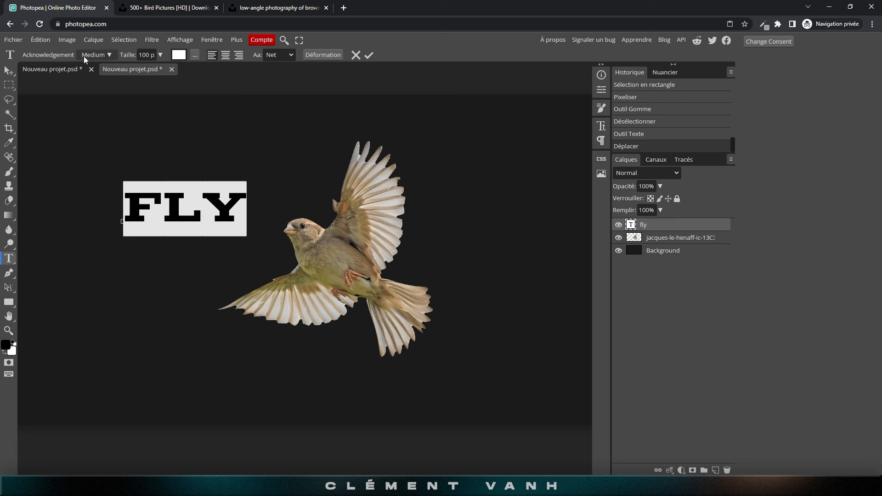
left_click(109, 56)
left_click(109, 56)
key("ctrl")
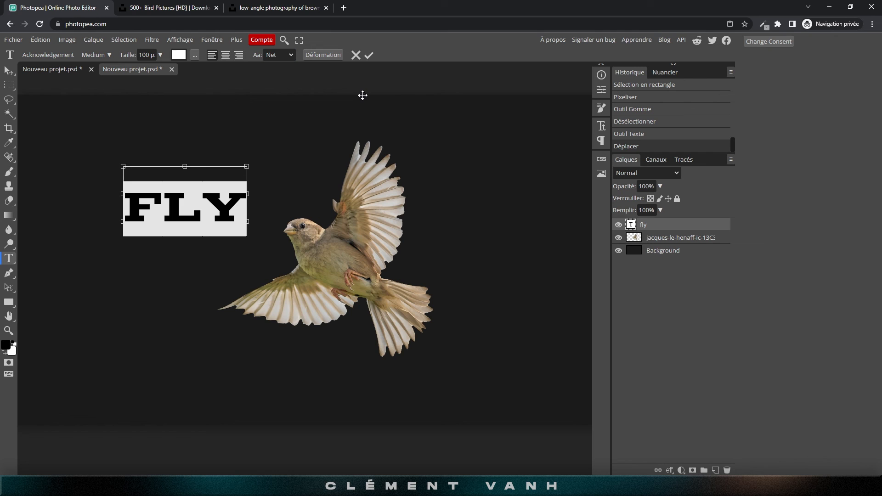
left_click(319, 54)
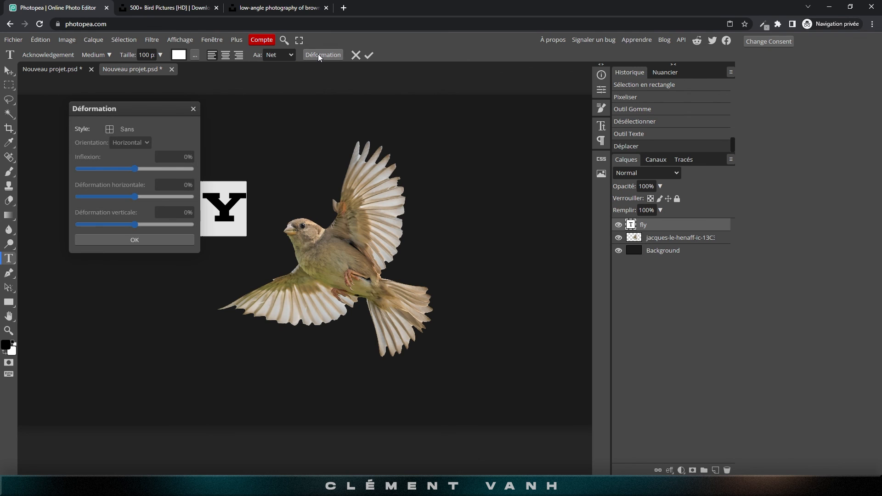
left_click(193, 109)
left_click(194, 55)
left_click(194, 55)
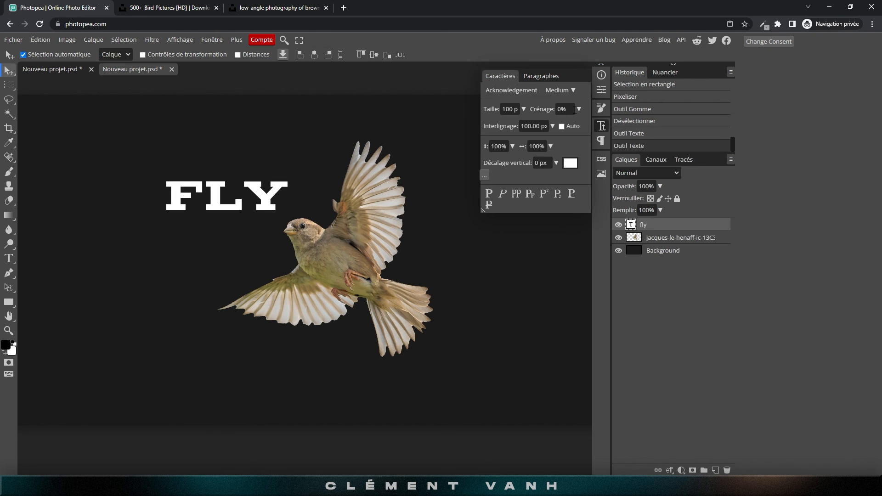
Widen the letter spacing of the FLY text to about 1237%
left_click(602, 127)
left_click(603, 128)
left_click(578, 108)
mouse_move(563, 123)
left_mouse_down()
mouse_move(555, 122)
mouse_move(562, 125)
left_mouse_up()
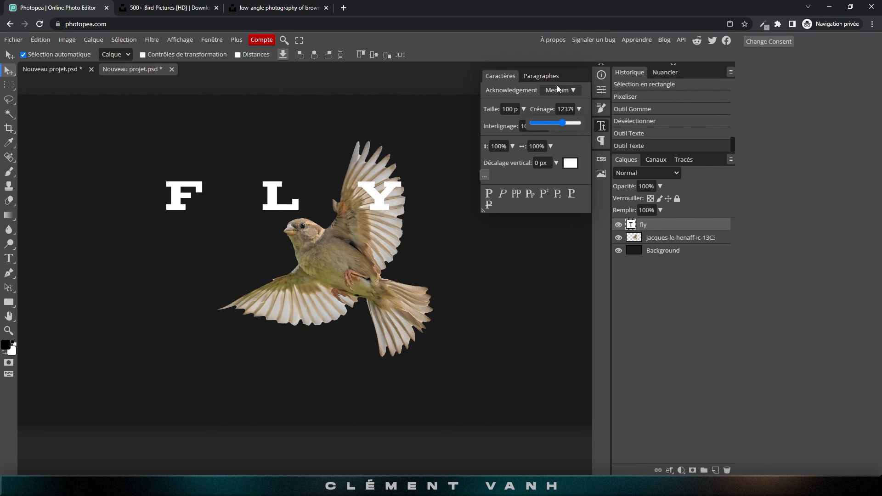
left_click(570, 66)
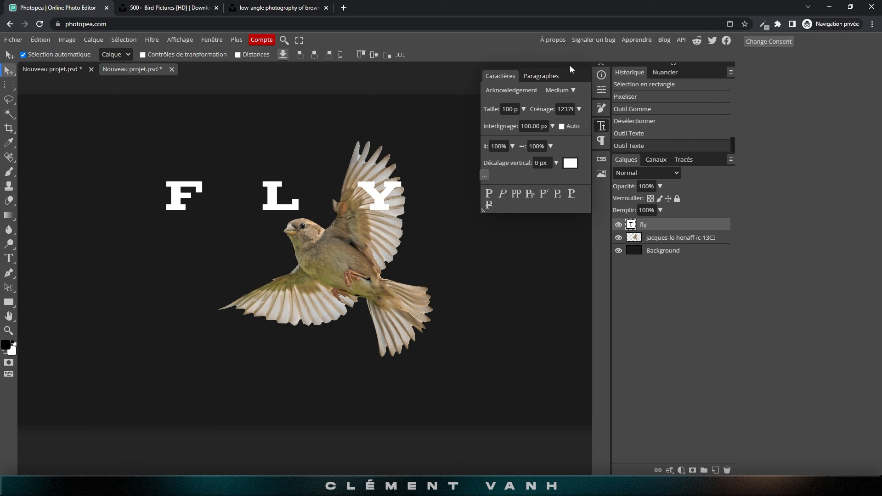
left_click(601, 64)
left_click(541, 64)
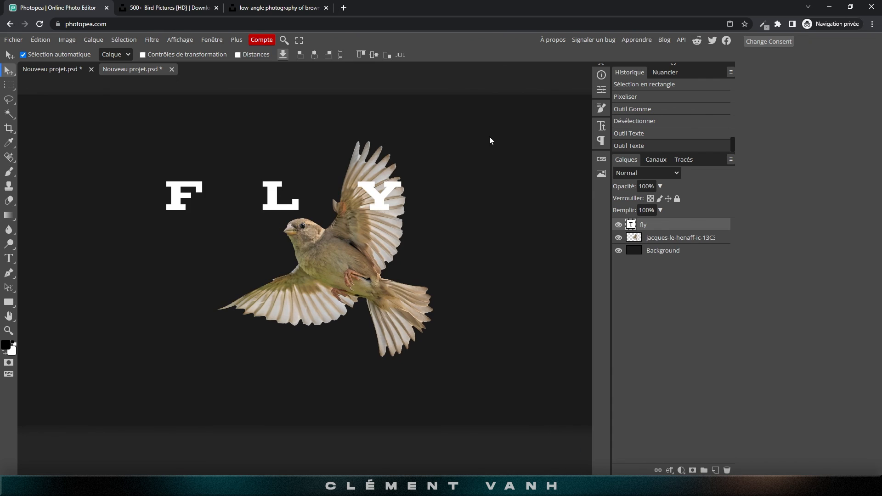
Move the FLY text over the bird, center it horizontally and vertically on the whole canvas, and deselect
left_click_drag(271, 194, 328, 261)
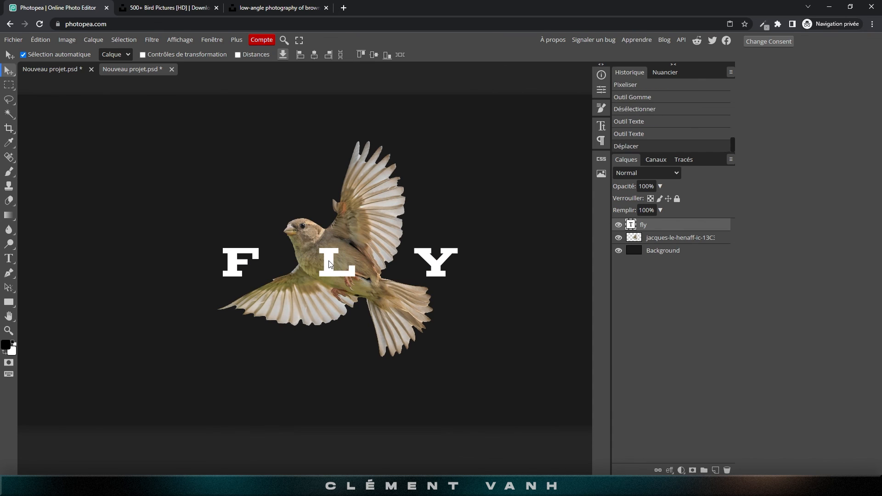
key("ctrl+a")
left_click(315, 54)
left_click(373, 55)
key("ctrl+d")
Center the bird layer horizontally and vertically on the whole canvas, and deselect
left_click(356, 203)
key("ctrl+a")
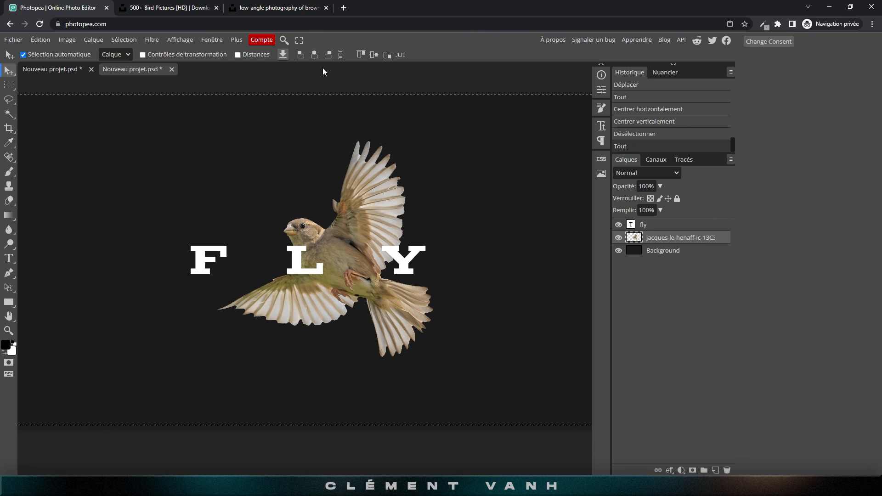
left_click(313, 55)
left_click(374, 56)
key("ctrl+d")
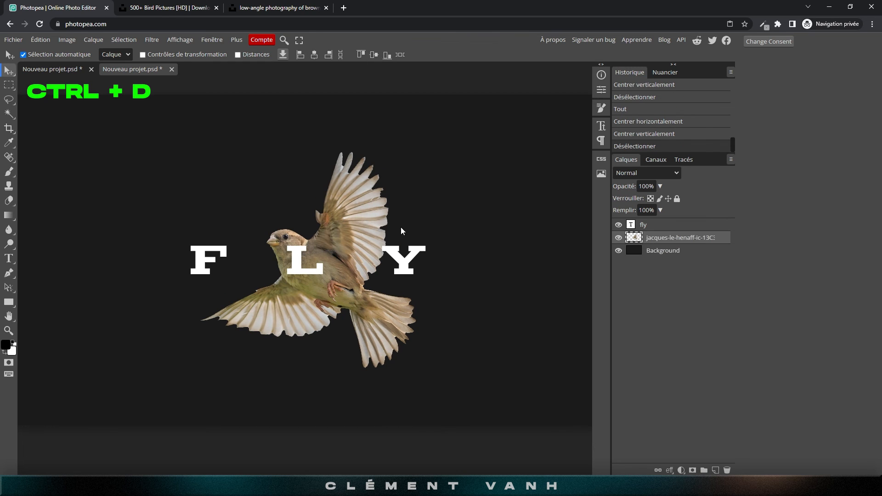
Nudge the bird slightly up and left behind the FLY text, undoing a first attempt at the move
scroll(400, 227, "down", 3)
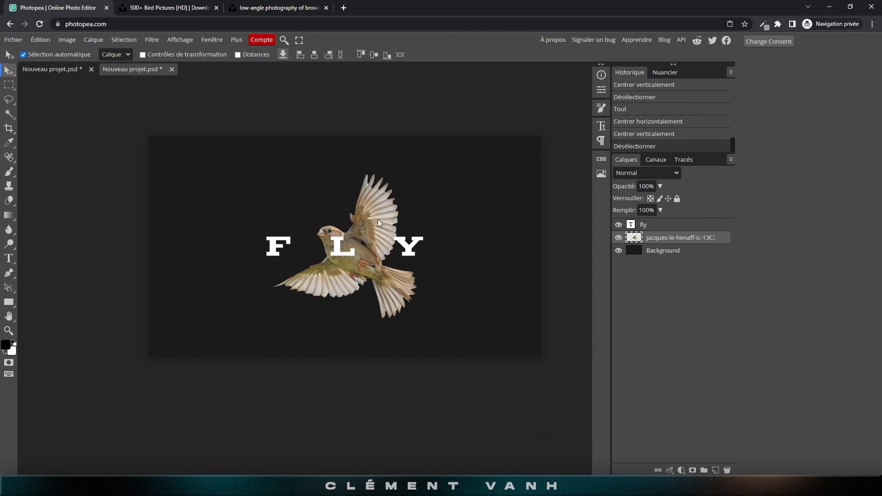
scroll(340, 248, "up", 2)
left_click_drag(377, 236, 360, 222)
key("ctrl+z")
left_click_drag(395, 152, 376, 136)
scroll(448, 252, "down", 2)
scroll(447, 252, "up", 1)
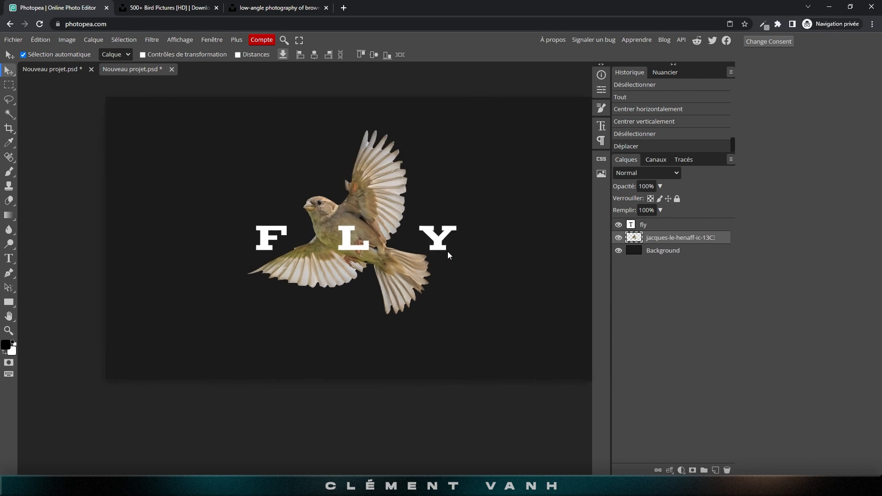
Add a Gradient Map adjustment layer above the bird layer and clip it to the bird
scroll(448, 252, "up", 1)
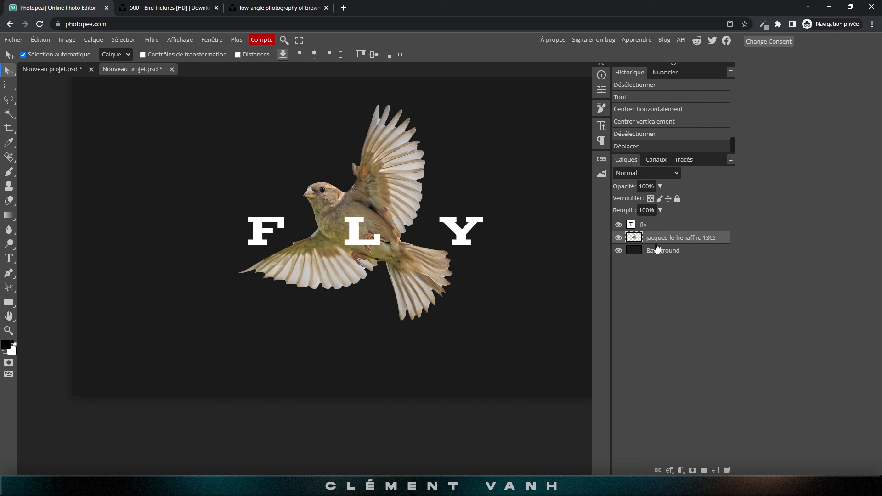
left_click(681, 471)
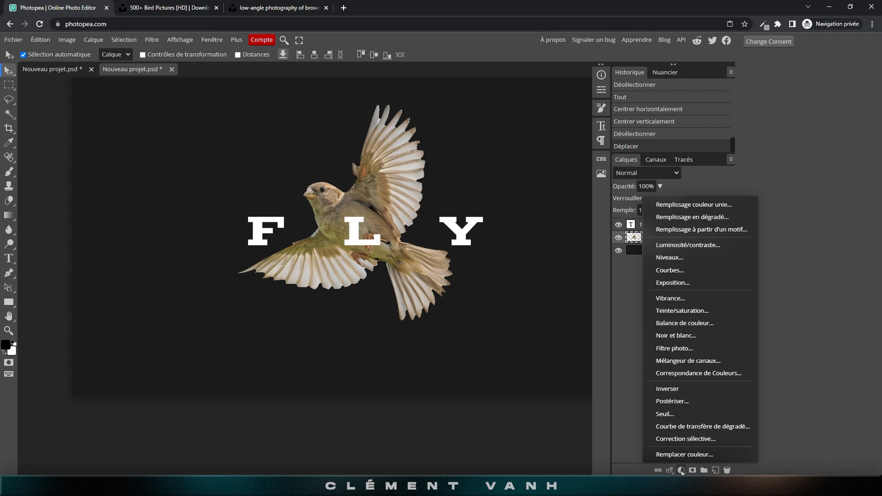
left_click(697, 426)
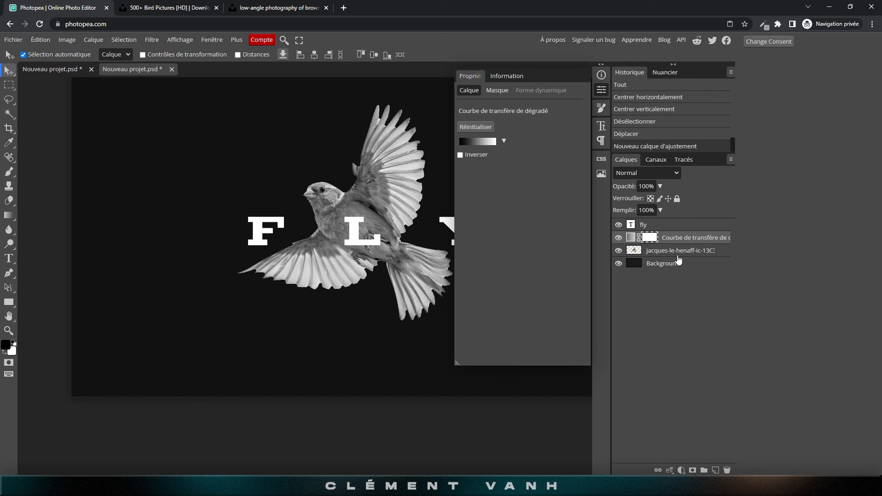
left_click(680, 242)
left_click(676, 254)
left_click(675, 242)
key("alt")
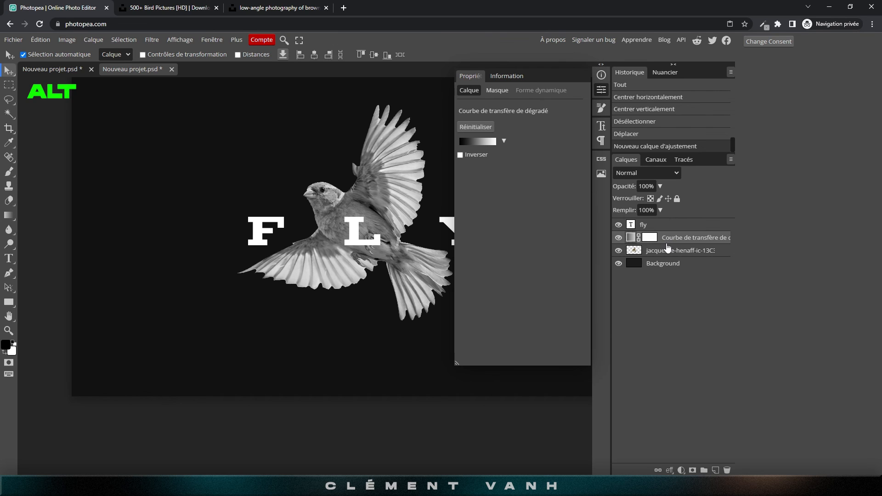
left_click(667, 247, "alt")
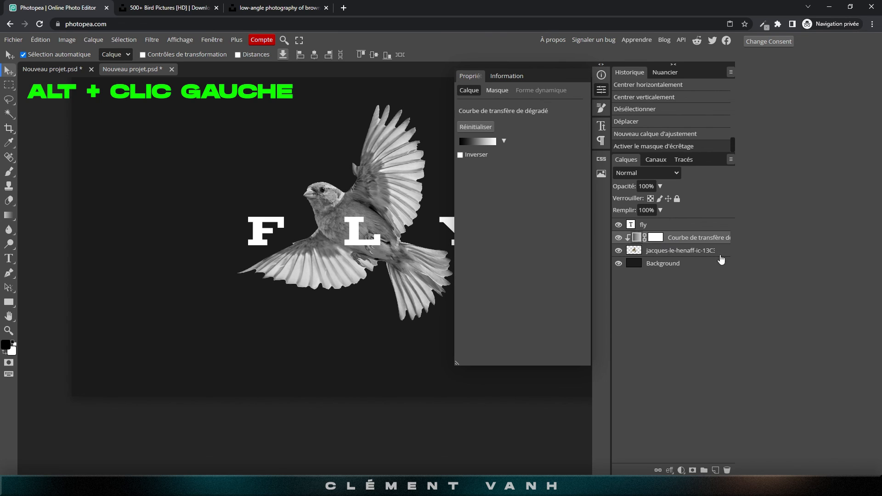
Open the gradient map's editor and recolor its black stop to red ff0000
left_click(483, 144)
left_click_drag(247, 108, 669, 103)
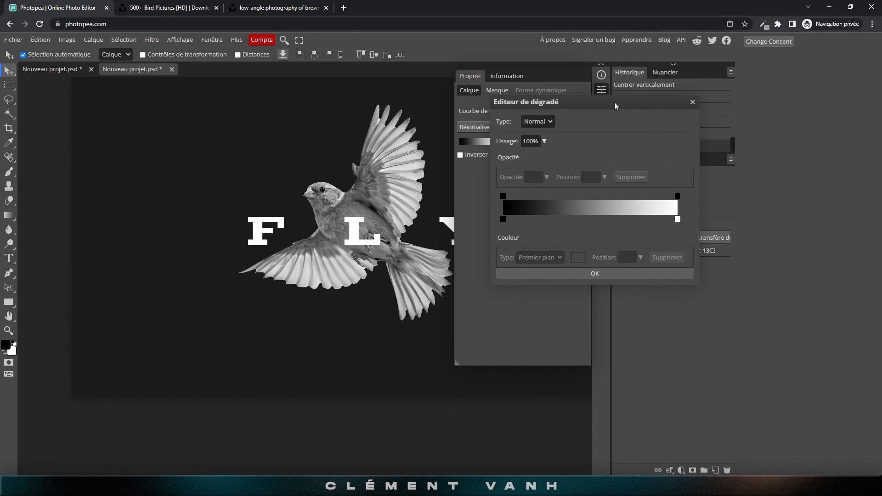
left_click(503, 220)
left_click(578, 258)
left_click_drag(147, 158, 227, 113)
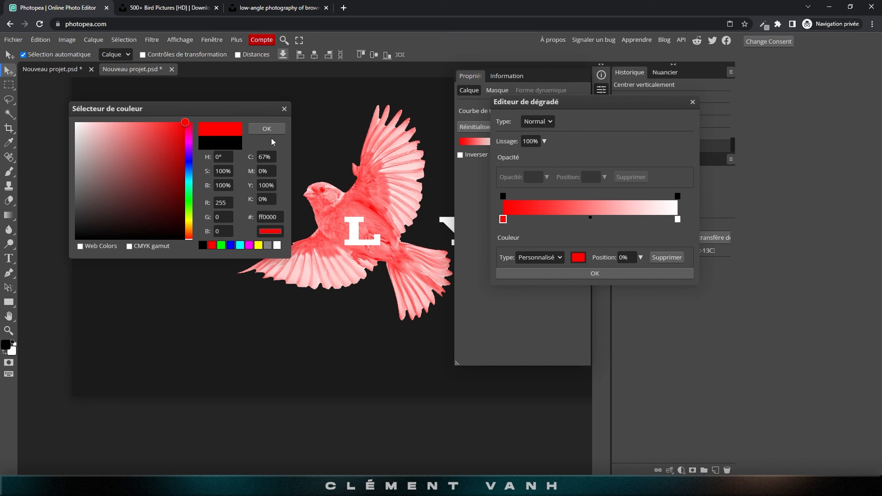
left_click(275, 126)
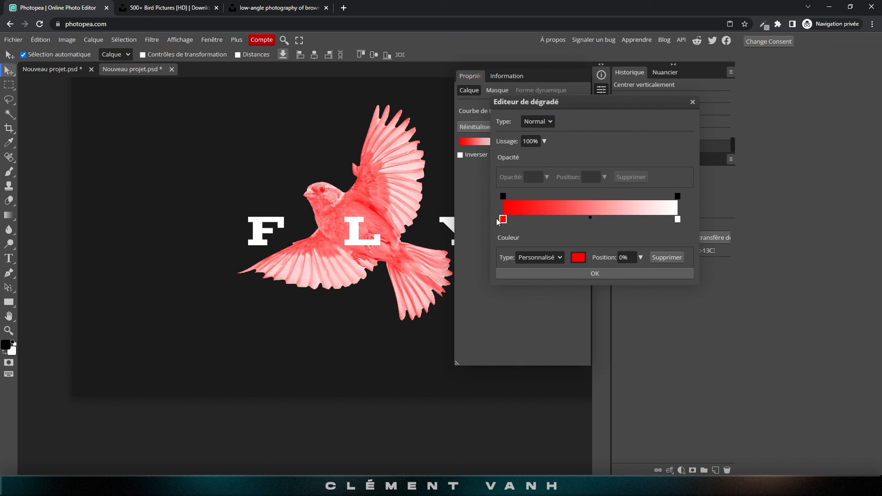
Swap the gradient's two color stops, placing white at 0% and red at 100%
left_click_drag(502, 220, 587, 220)
left_click(677, 220)
left_click_drag(677, 220, 493, 225)
left_click_drag(589, 220, 681, 222)
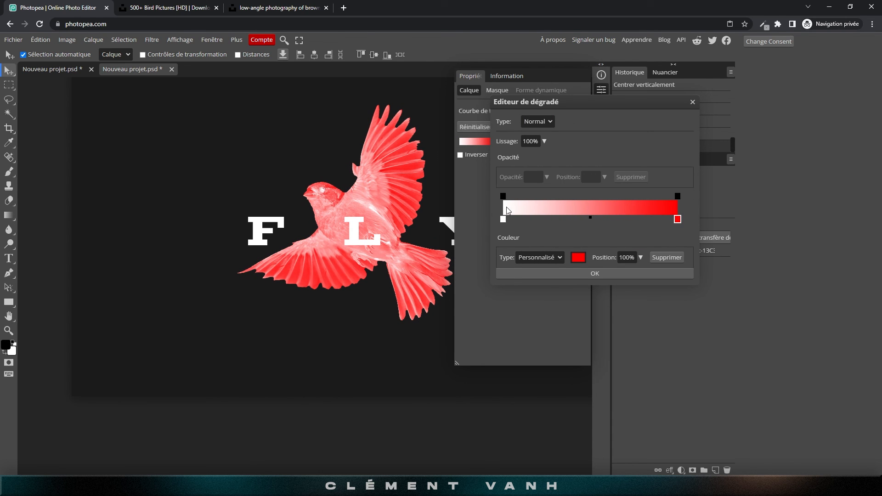
Recolor the gradient's red stop to blue 0036ff
left_click(578, 257)
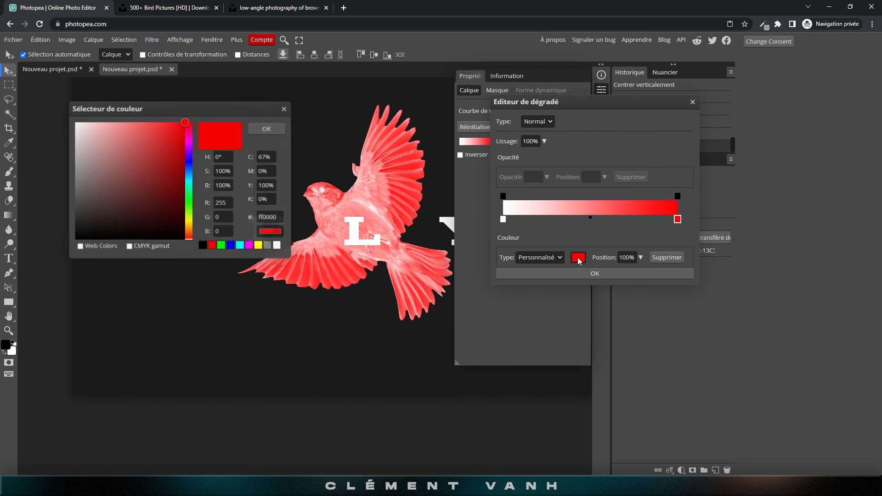
left_click(190, 166)
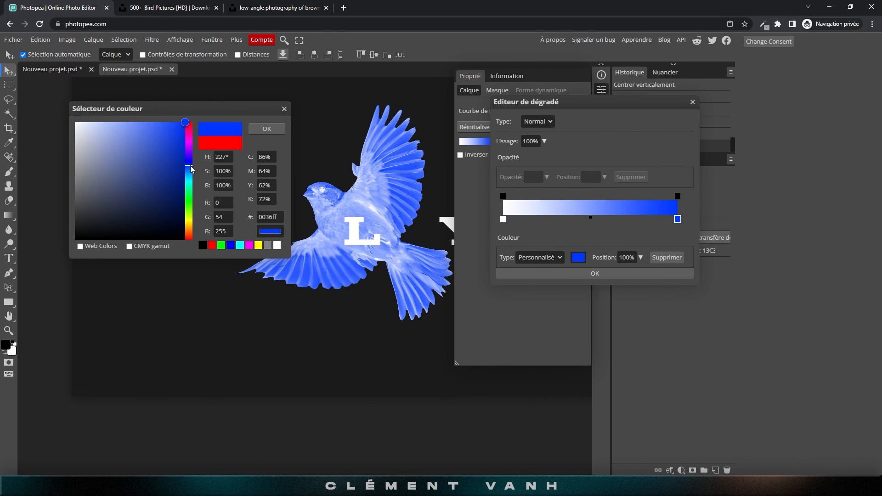
left_click(265, 129)
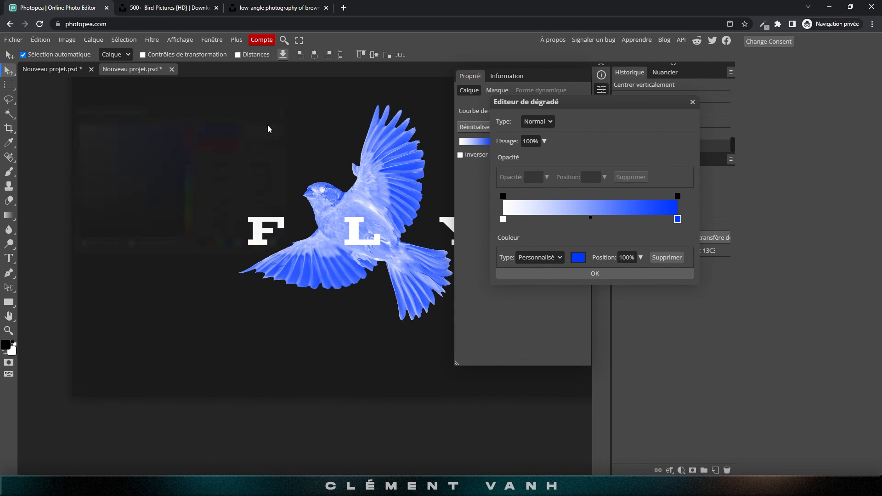
Try different positions for the gradient's color stops, leave the blue one at 81%, and discard the gradient edits
mouse_move(677, 220)
left_mouse_down()
mouse_move(549, 219)
mouse_move(693, 214)
left_mouse_up()
left_click_drag(550, 220, 604, 225)
left_click_drag(677, 220, 451, 230)
left_click_drag(605, 219, 645, 228)
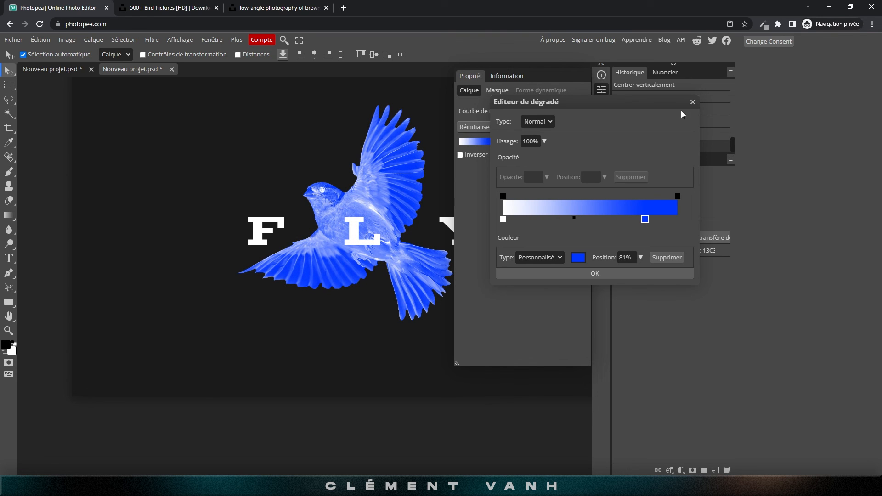
left_click(693, 101)
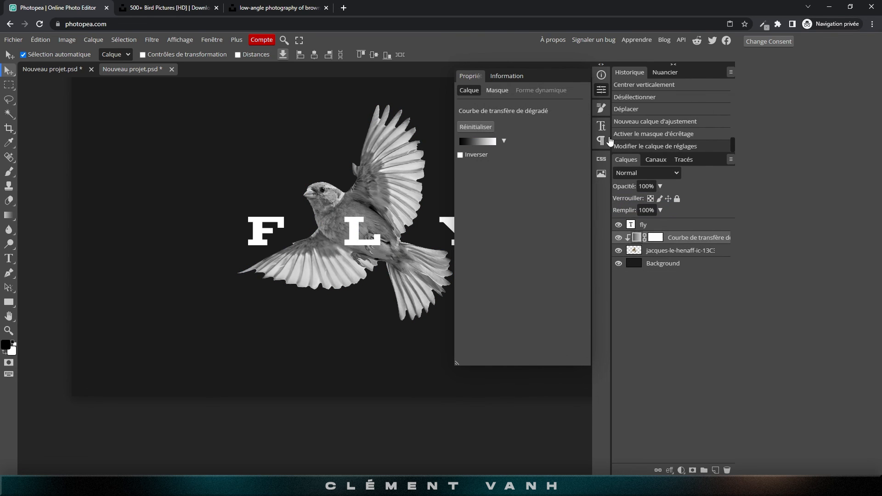
Reopen the gradient map's gradient for editing and recolor its black stop to a saturated bright blue
left_click(488, 142)
left_click(503, 219)
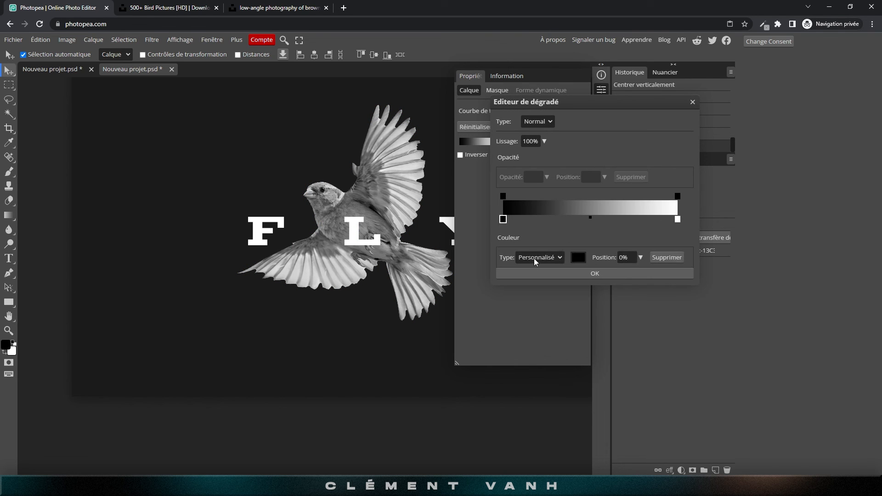
left_click(578, 258)
left_click_drag(166, 180, 186, 161)
left_click(176, 133)
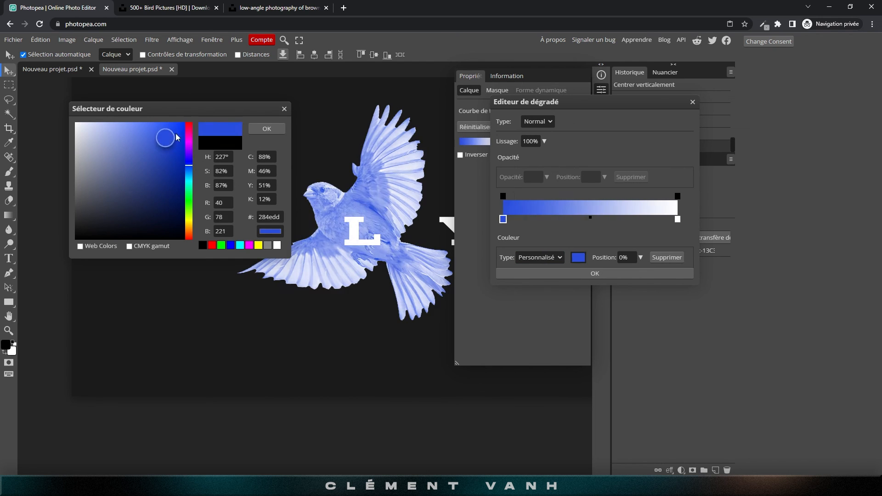
left_click(269, 131)
Swap the gradient's color stops, placing white at 0% and blue at 78%, and apply the gradient
left_click_drag(503, 222, 588, 220)
left_click_drag(678, 220, 485, 220)
left_click_drag(588, 220, 639, 222)
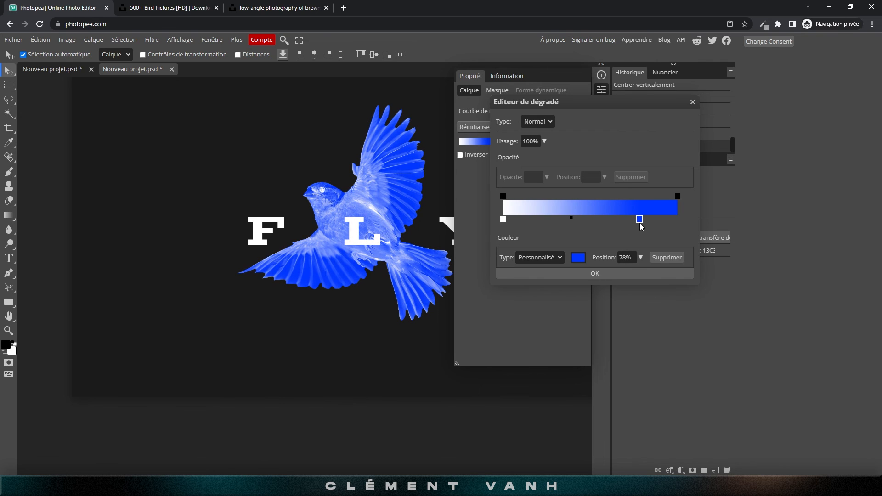
left_click(608, 273)
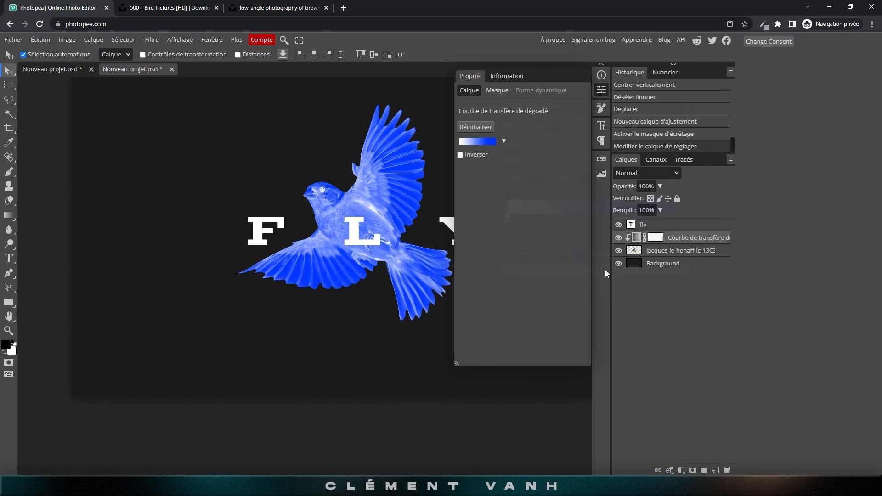
left_click(339, 148)
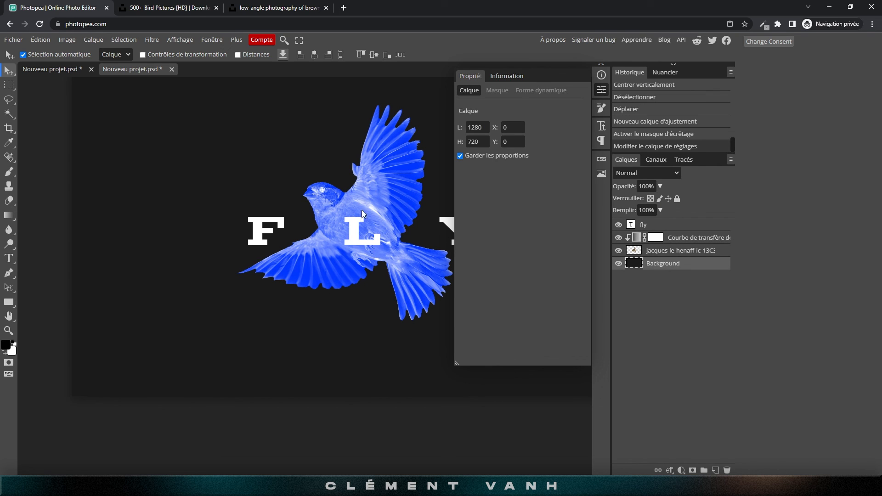
left_click(602, 65)
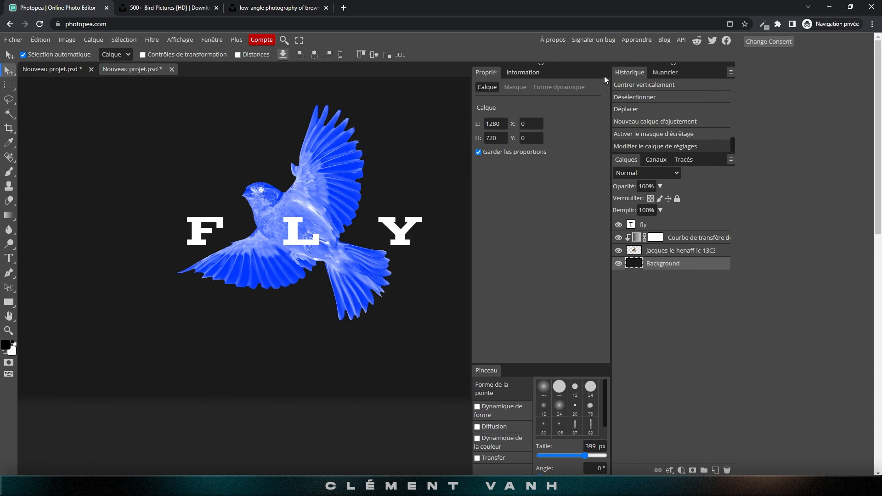
left_click(542, 65)
key("ctrl+minus")
left_click_drag(360, 247, 365, 254)
key("ctrl+plus")
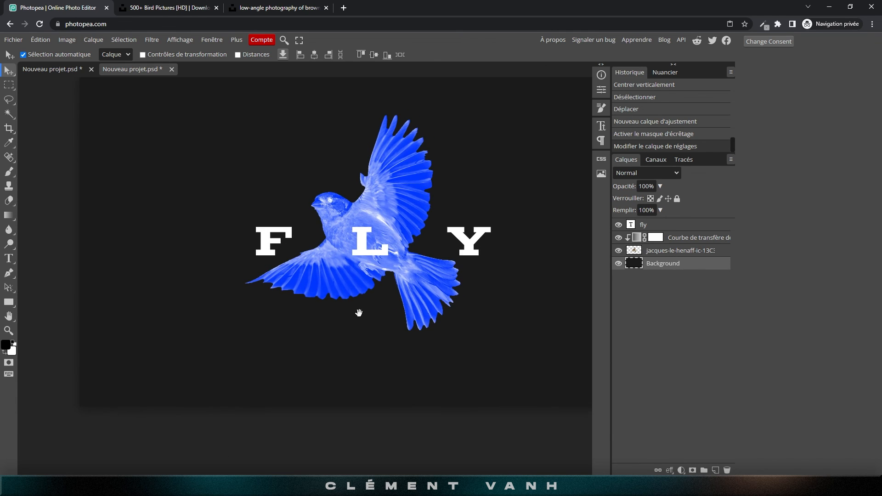
left_click_drag(358, 312, 387, 290)
Add a new text layer reading "lorem ipsum" below the bird, above the fly layer
left_click(387, 228)
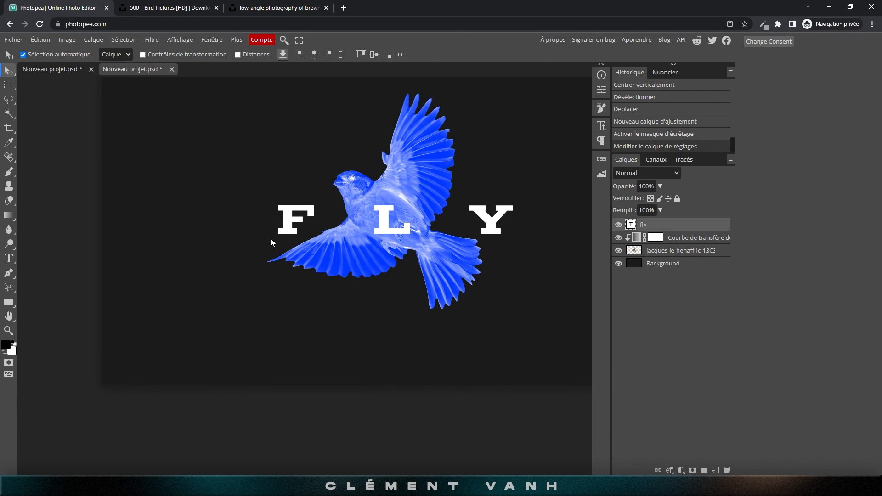
key("t")
left_click(267, 334)
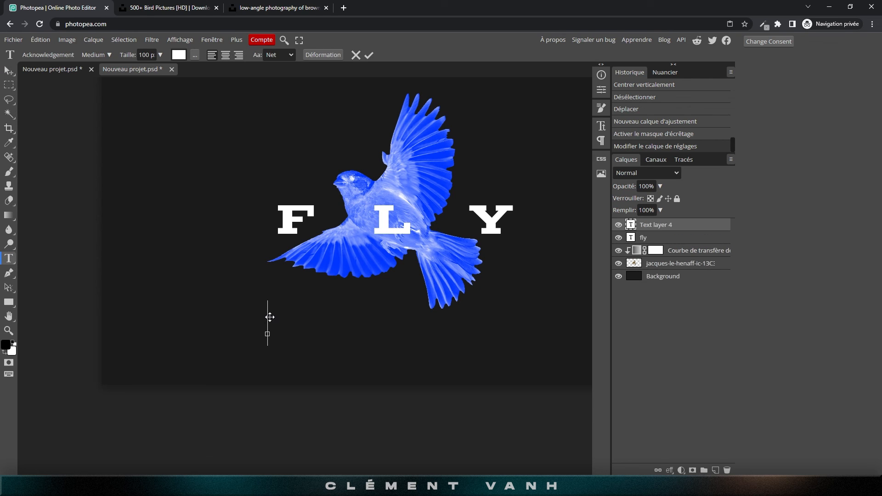
type("lore")
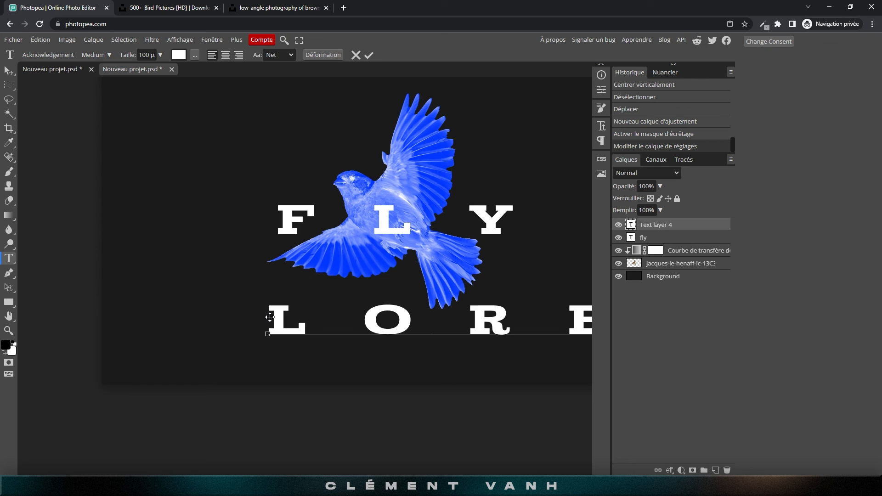
Set the letter spacing of the whole lorem ipsum text to 0%
double_click(379, 318)
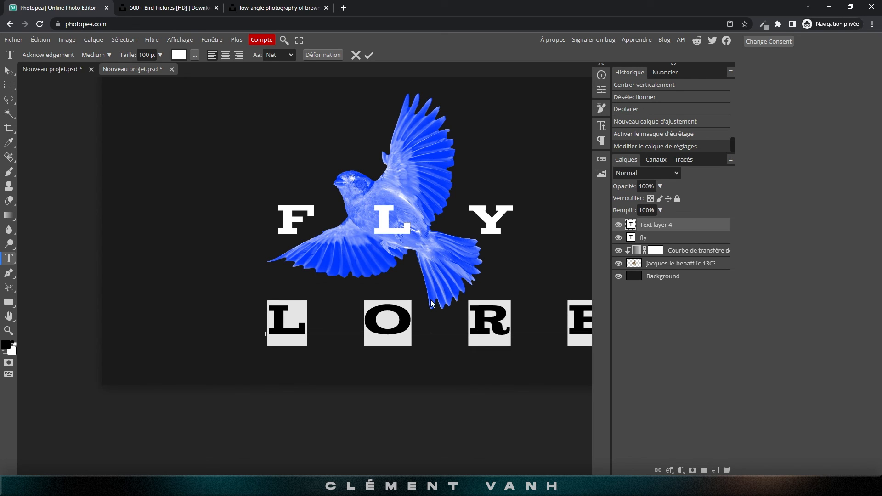
left_click(601, 126)
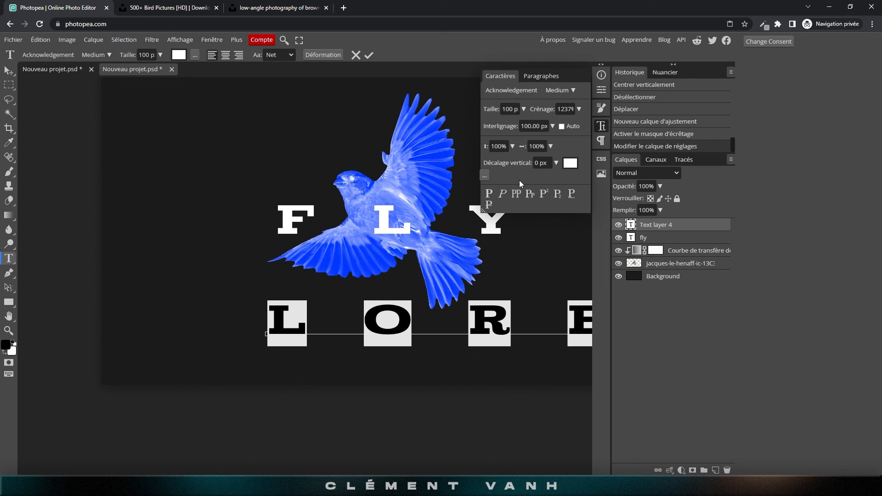
left_click(579, 110)
left_click_drag(559, 122, 531, 127)
left_click(562, 110)
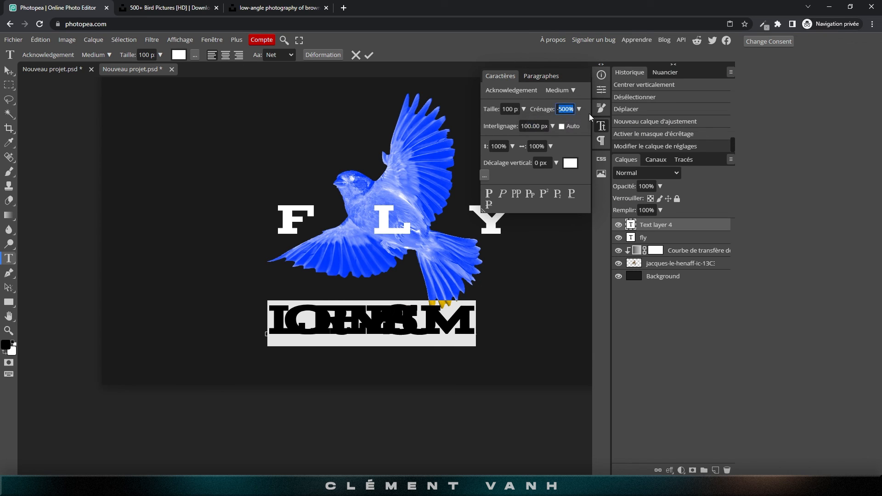
type("0")
key("Return")
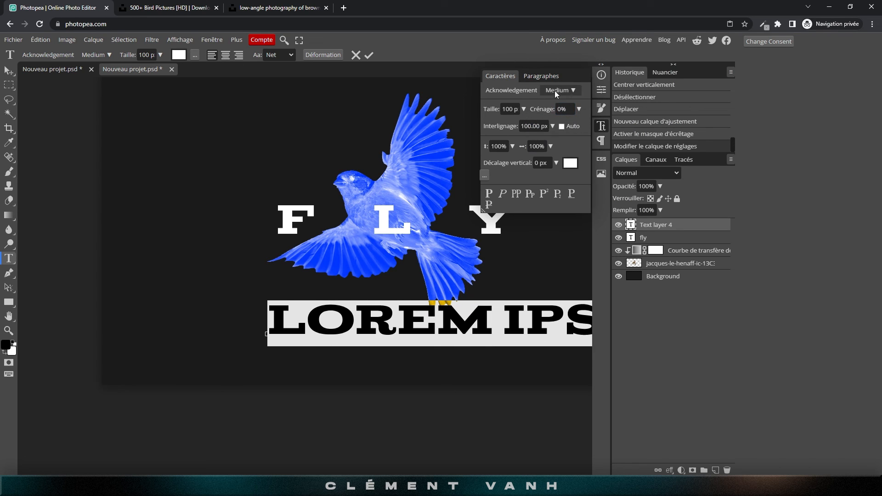
Change the lorem ipsum text's font to Aaargh
left_click(50, 54)
scroll(128, 140, "up", 3)
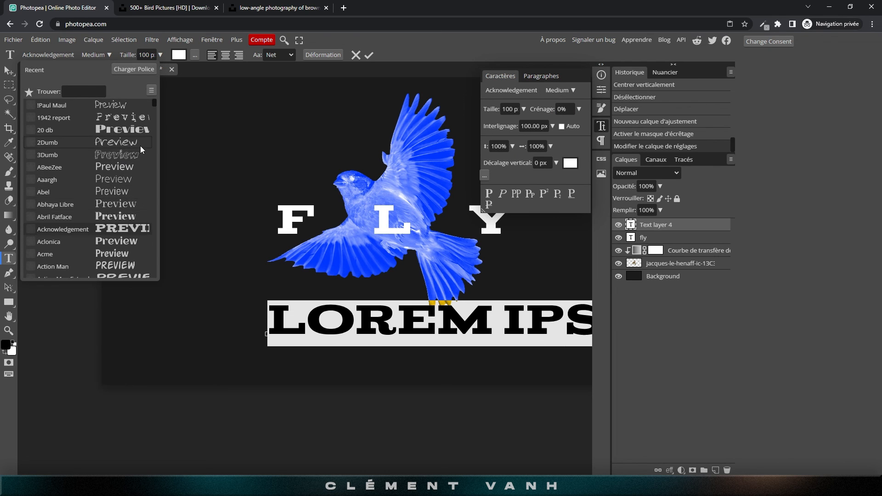
left_click(133, 181)
Apply all caps to the entire lorem ipsum text
double_click(474, 323)
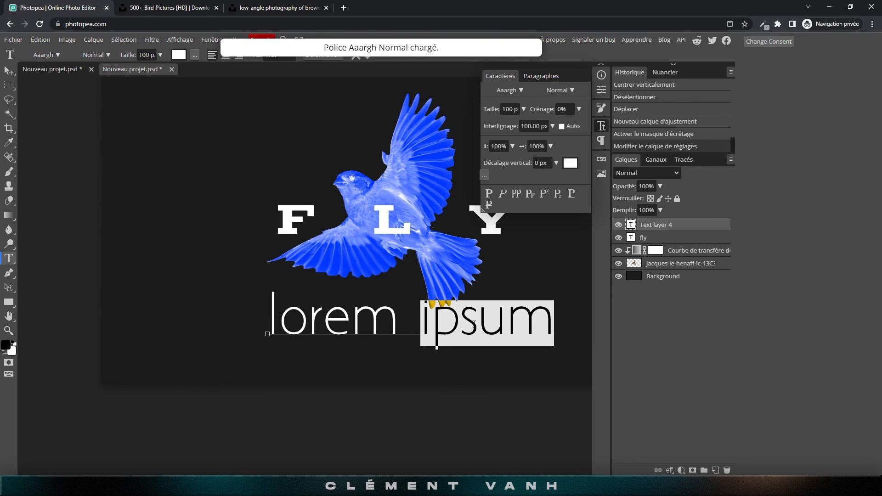
key("ctrl+a")
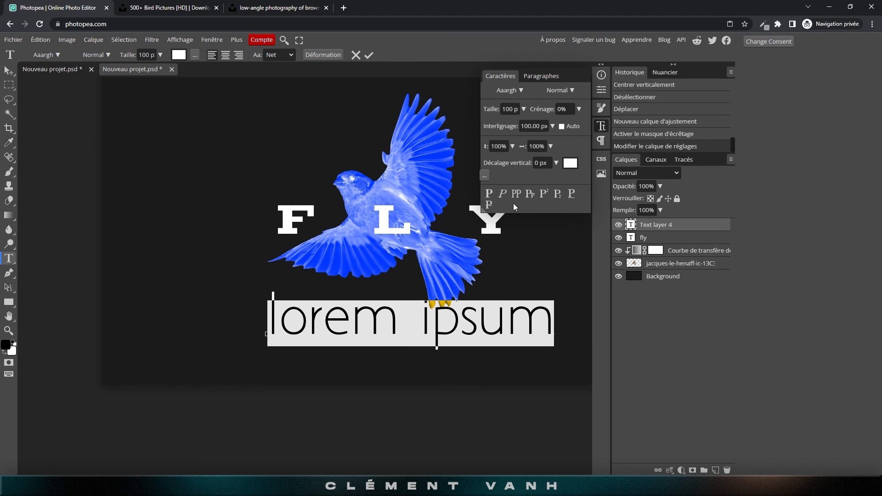
left_click(490, 194)
left_click(490, 194)
left_click(517, 193)
triple_click(469, 324)
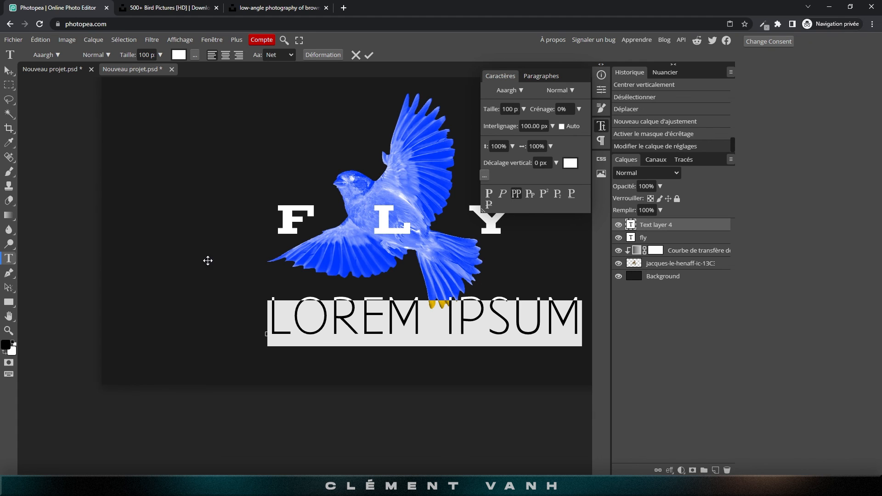
Scale the LOREM IPSUM text to about 45% and place it under the bird's lower wing, starting near the F of FLY
left_click(7, 69)
left_click_drag(389, 326, 247, 312)
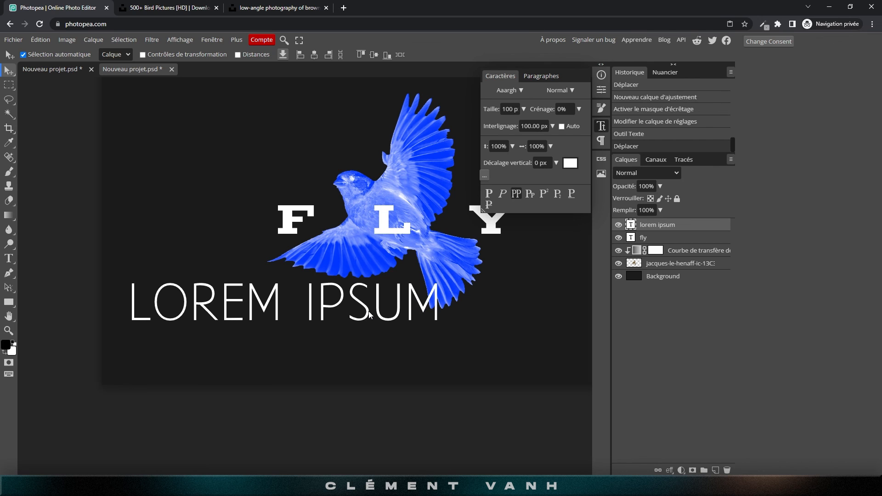
key("ctrl+alt+t")
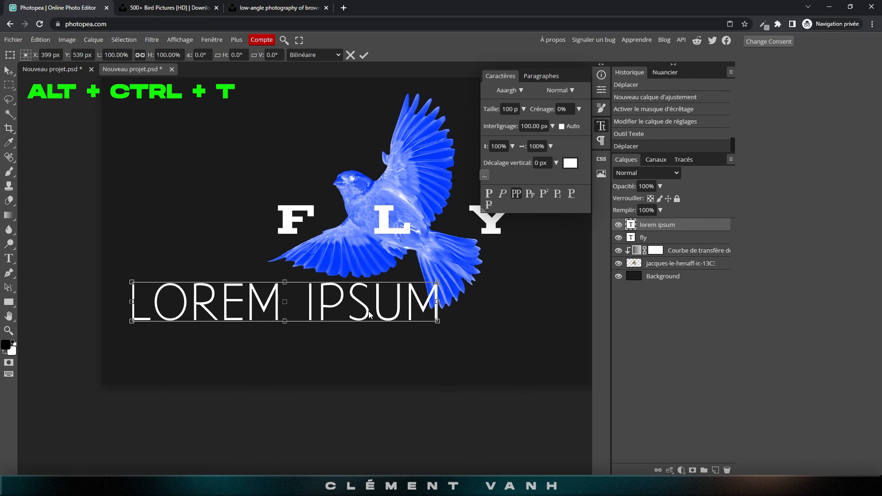
left_click_drag(139, 299, 299, 296)
mouse_move(378, 298)
left_mouse_down()
mouse_move(415, 306)
mouse_move(384, 297)
left_mouse_up()
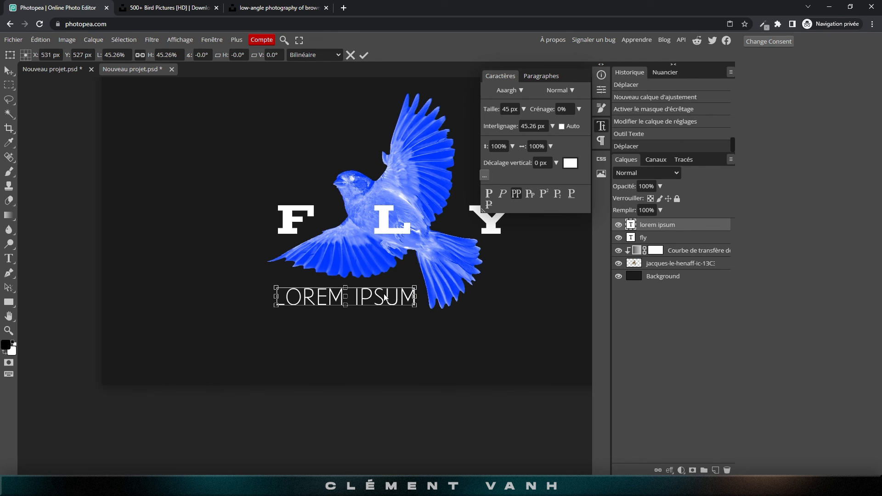
key("ctrl+z")
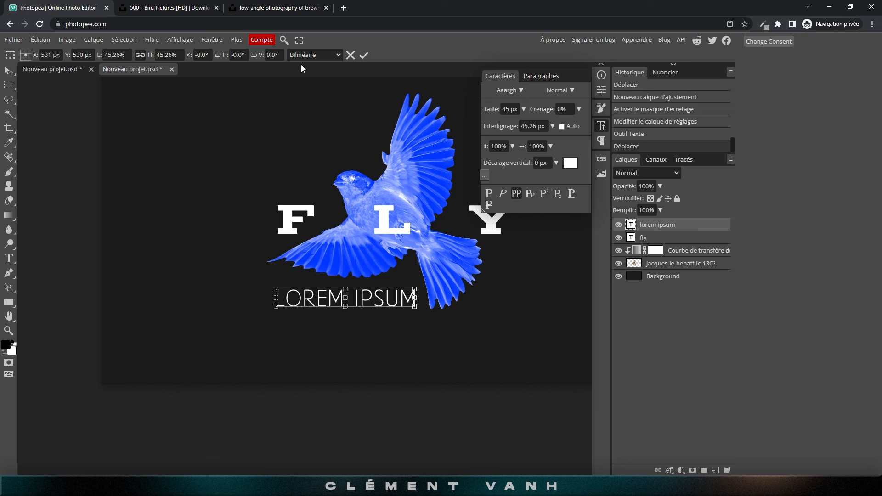
left_click(367, 57)
Examine the bird and both texts up close and in the full composition
key("ctrl+minus")
left_click_drag(454, 276, 412, 284)
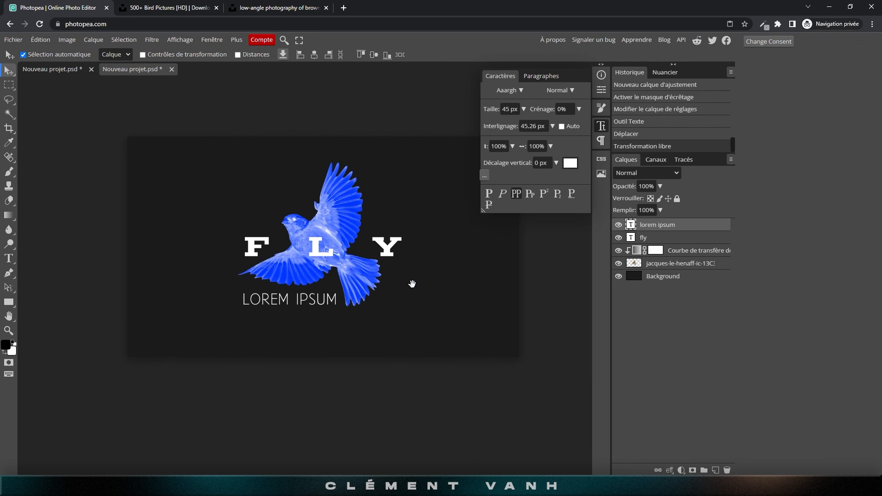
key("ctrl+plus")
key("ctrl+plus")
key("ctrl+plus")
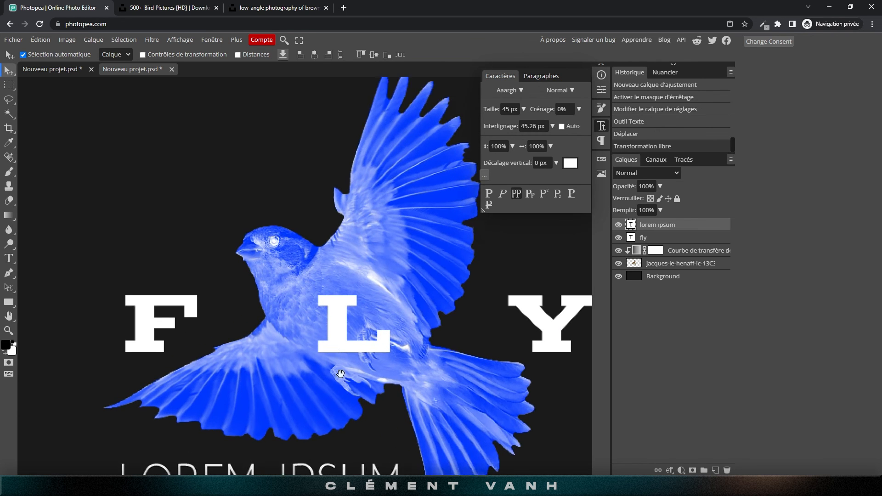
left_click_drag(357, 472, 357, 415)
key("ctrl+minus")
key("ctrl+minus")
key("ctrl+minus")
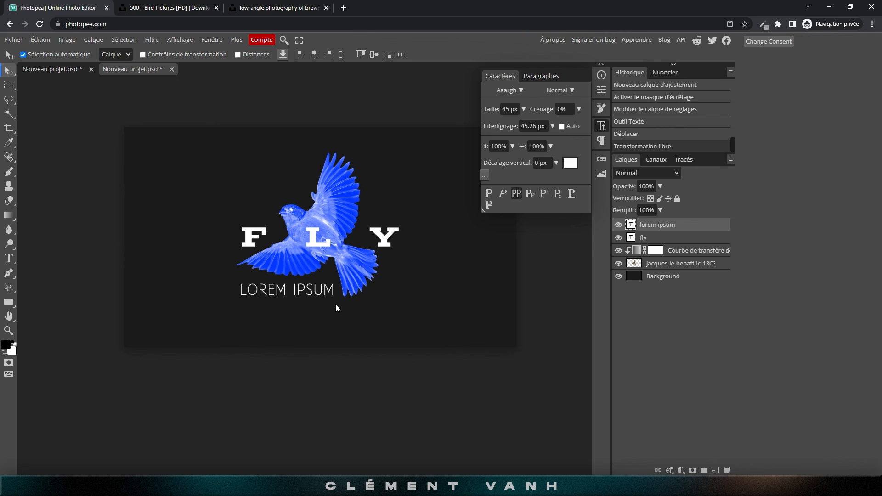
Add a new empty layer above the lorem ipsum text layer
key("p")
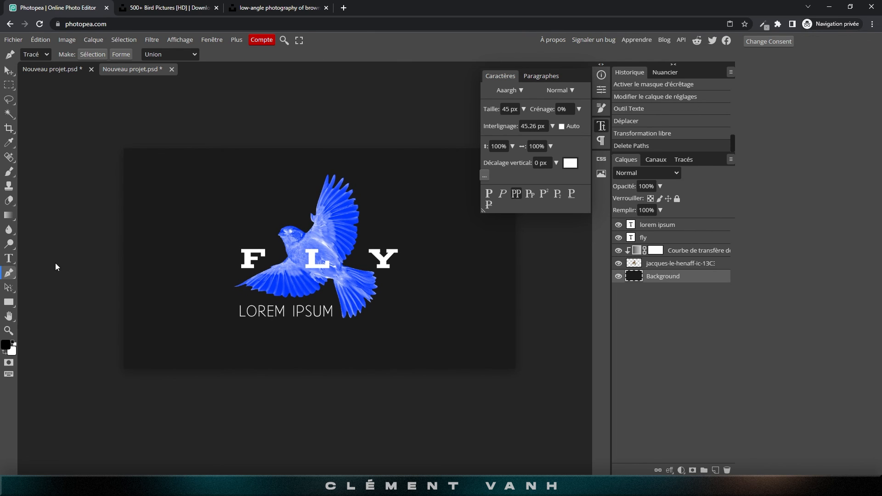
left_click(676, 227)
left_click(716, 470)
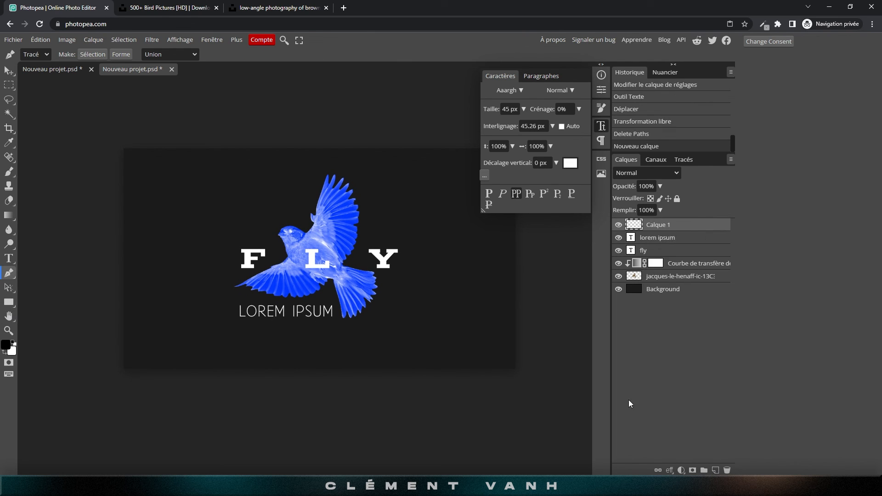
Draw a long thin horizontal rectangle across the bird above FLY and turn it into a bright blue filled shape
left_click(8, 302)
left_click_drag(223, 215, 399, 228)
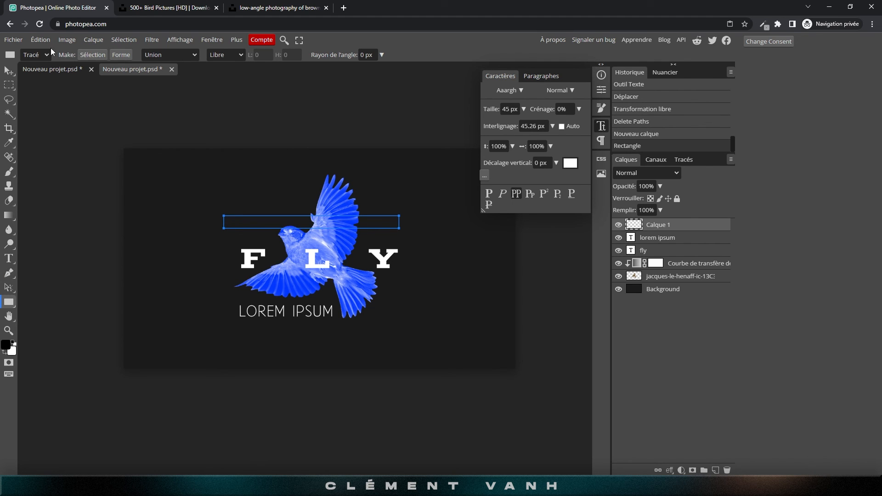
left_click(121, 54)
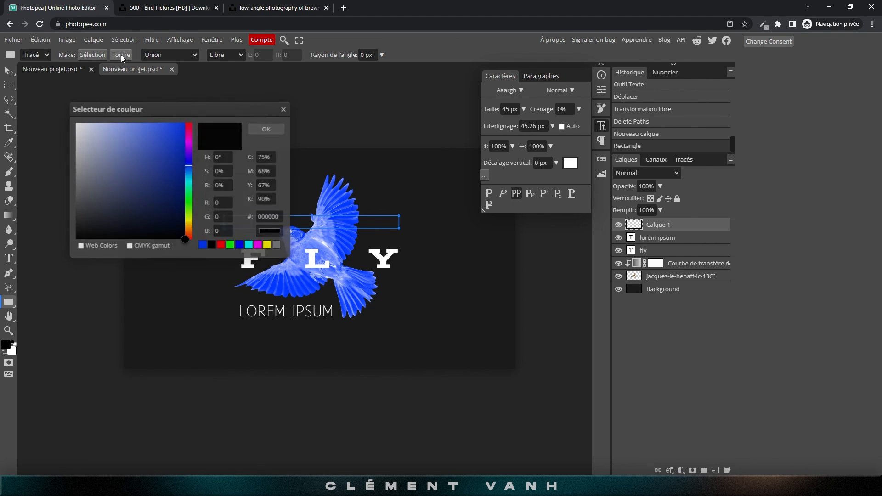
left_click_drag(124, 169, 249, 107)
left_click(267, 127)
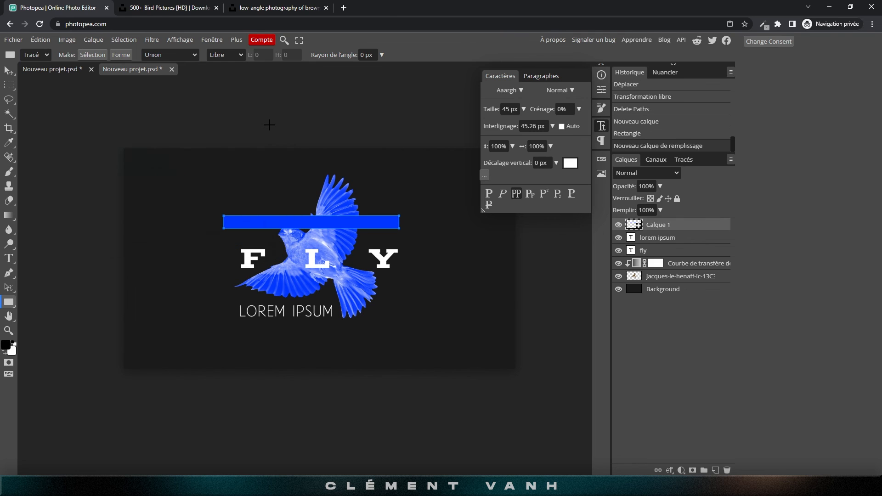
Reorder Calque 1 beneath the bird layer and move its blue bar between the FLY and LOREM IPSUM texts
left_click(8, 71)
left_click_drag(678, 227, 670, 282)
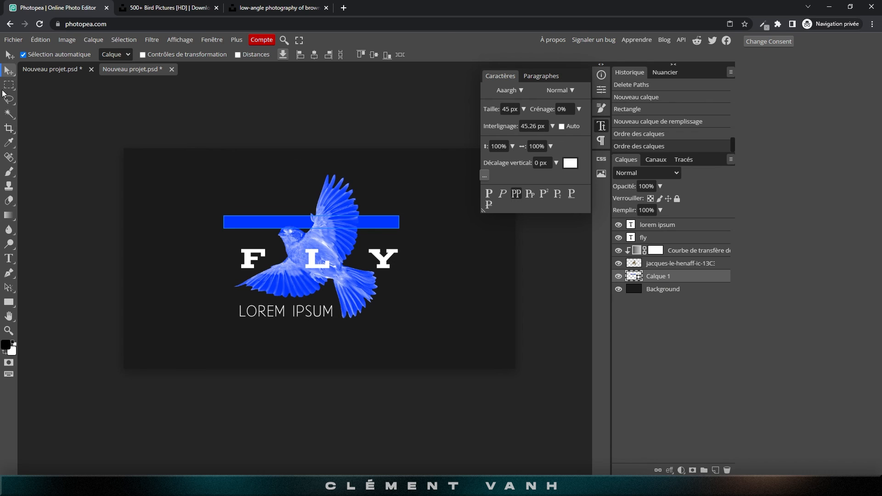
left_click(345, 426)
left_click_drag(371, 224, 387, 281)
key("ctrl+plus")
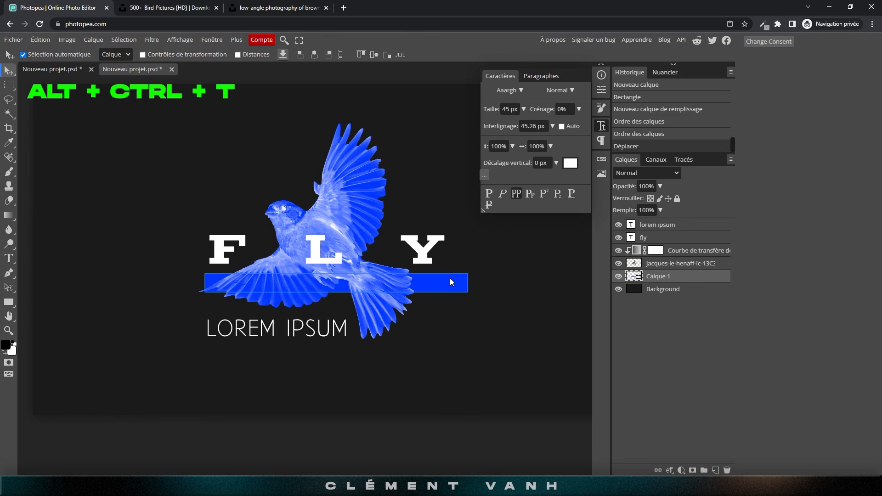
Narrow the blue bar to about 91% of its width so its end lines up with the Y of FLY
key("ctrl+alt+t")
left_click_drag(468, 282, 444, 283)
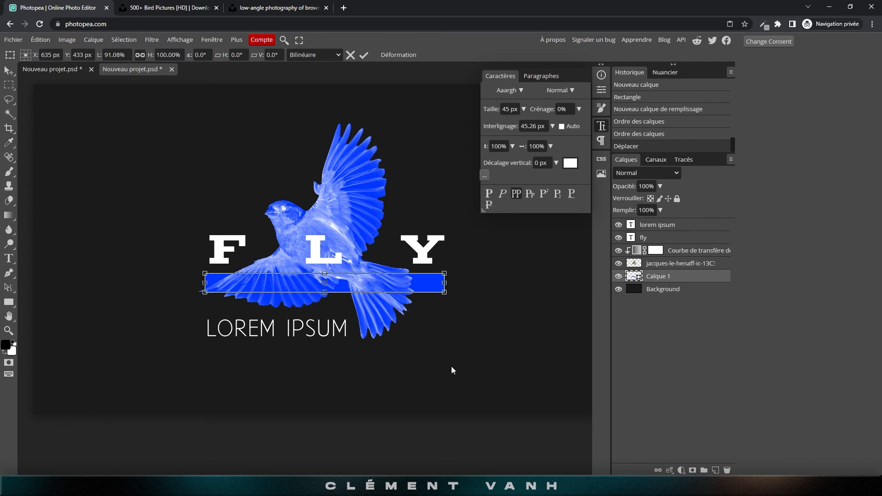
key("Return")
left_click(457, 339)
Try moving the blue bar to other positions around the text and undo the moves
left_click_drag(433, 294, 430, 326)
key("ctrl+z")
key("ctrl+z")
mouse_move(444, 282)
left_mouse_down()
mouse_move(354, 282)
mouse_move(455, 294)
left_mouse_up()
key("ctrl+z")
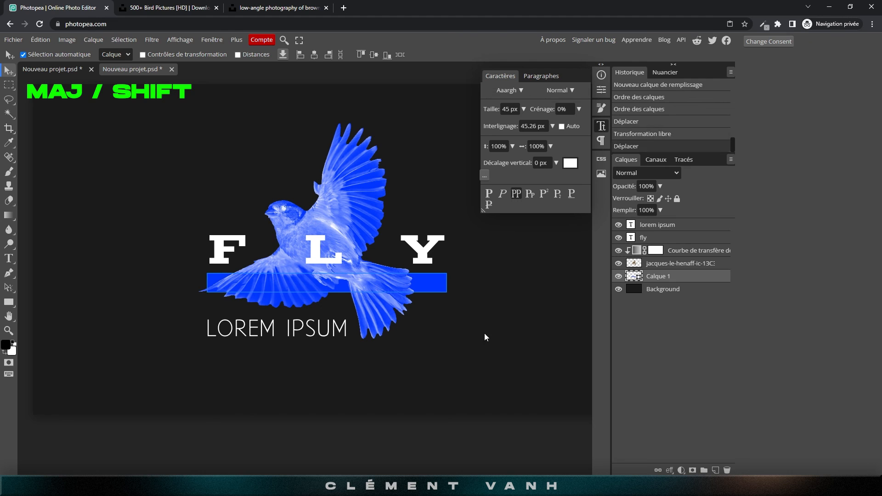
left_click(461, 377)
key("ctrl+minus")
left_click_drag(378, 303, 408, 311)
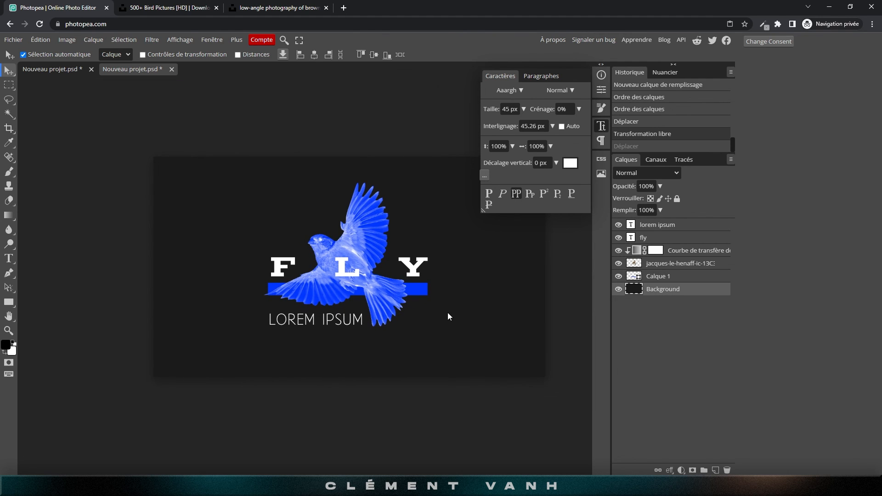